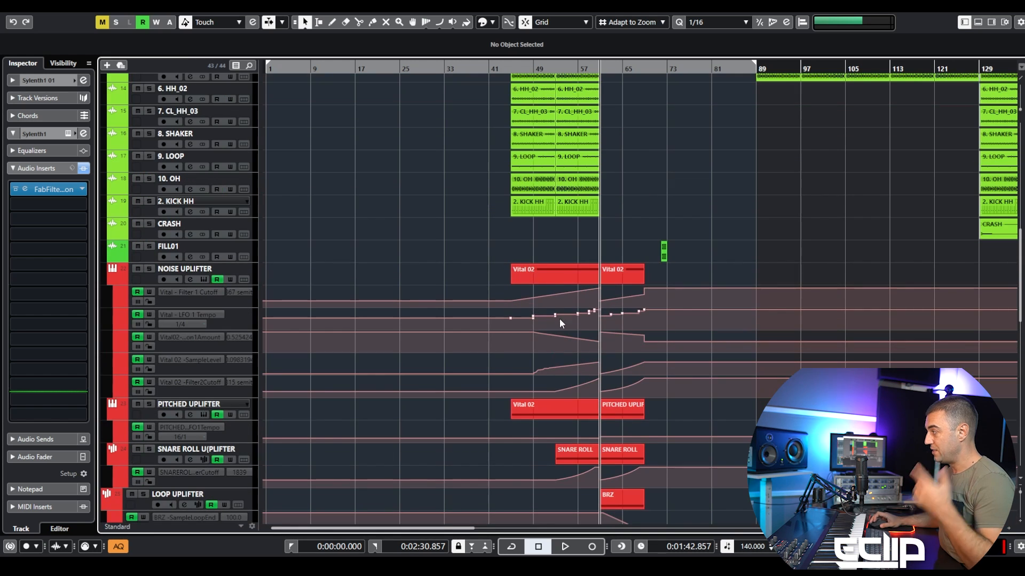
- Colorize the Sylenth1 01 track red to match the uplifter tracks above it
left_click_drag(439, 241, 642, 468)
scroll(646, 406, "down", 5)
scroll(651, 310, "up", 5)
scroll(651, 309, "down", 2)
scroll(541, 431, "down", 3)
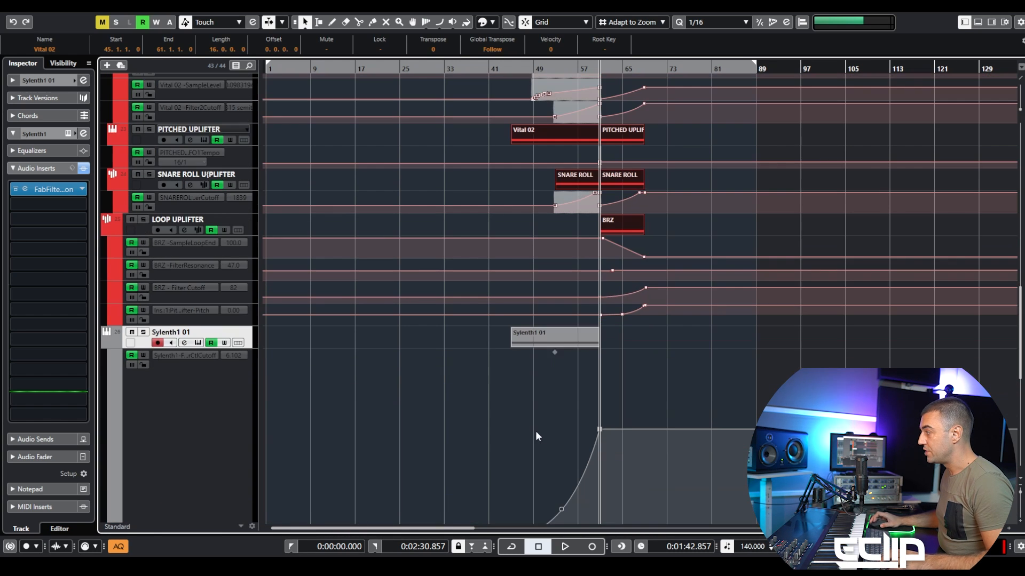
left_click(360, 346)
key("shift+alt+c")
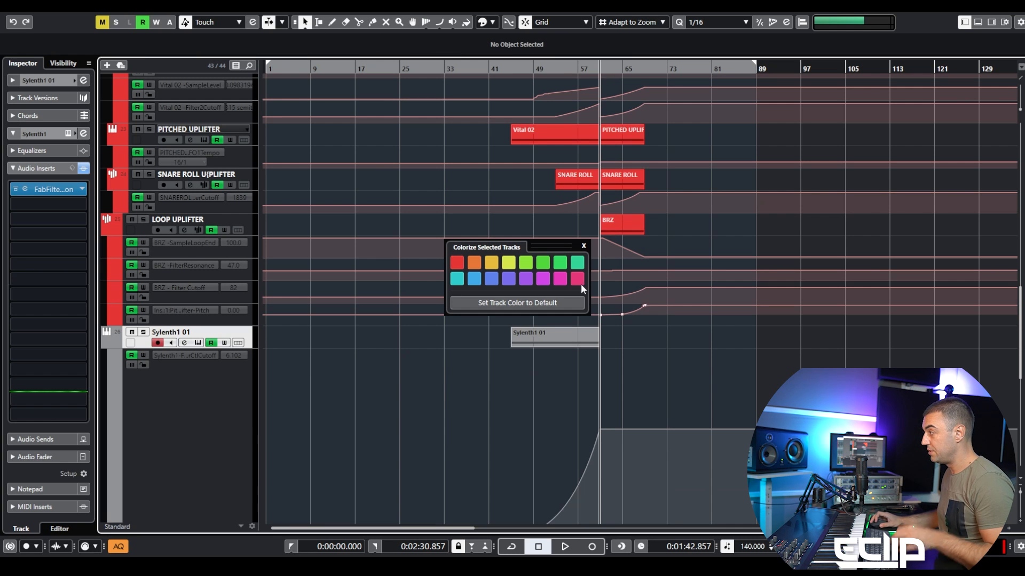
left_click(458, 263)
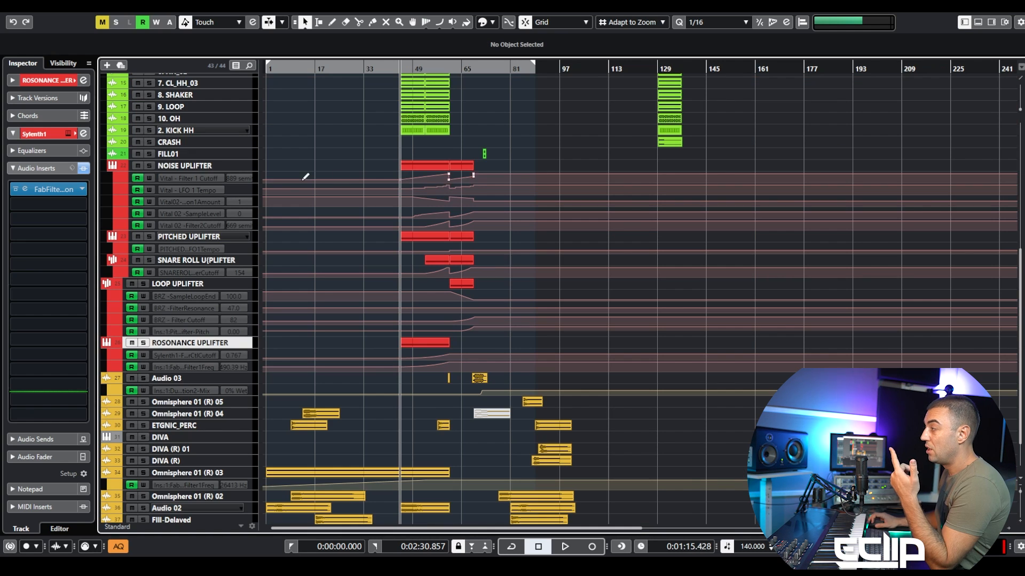
- Select the NOISE UPLIFTER track and play the arrangement from about 1:03, following the drum and uplifter tracks
left_click(229, 164)
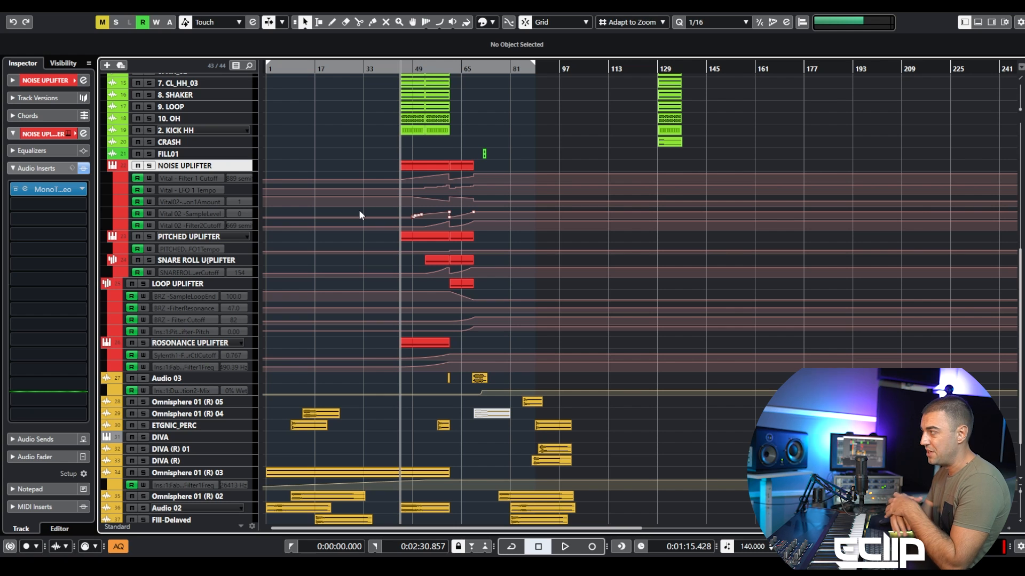
scroll(331, 140, "up", 10)
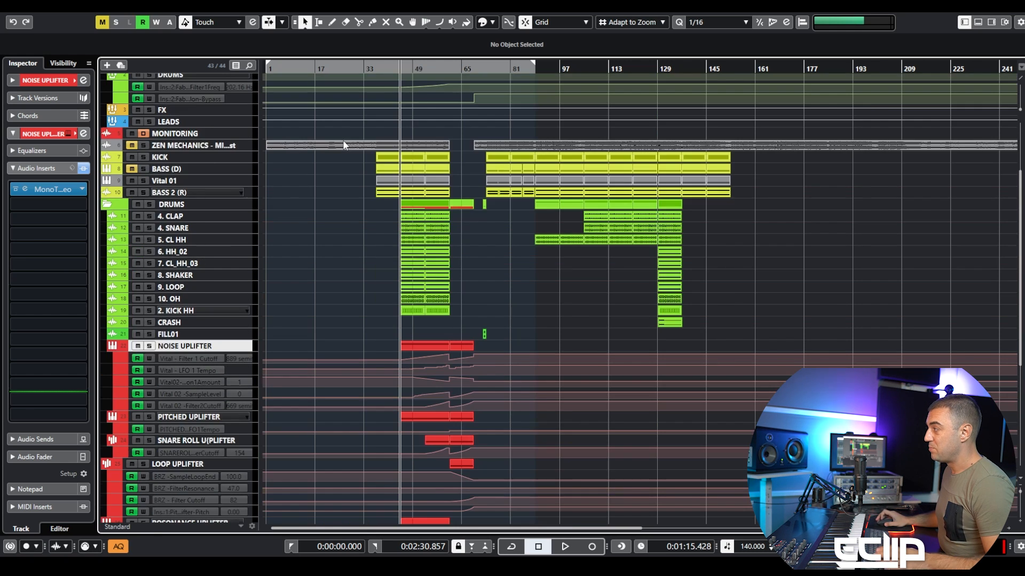
left_click(377, 70)
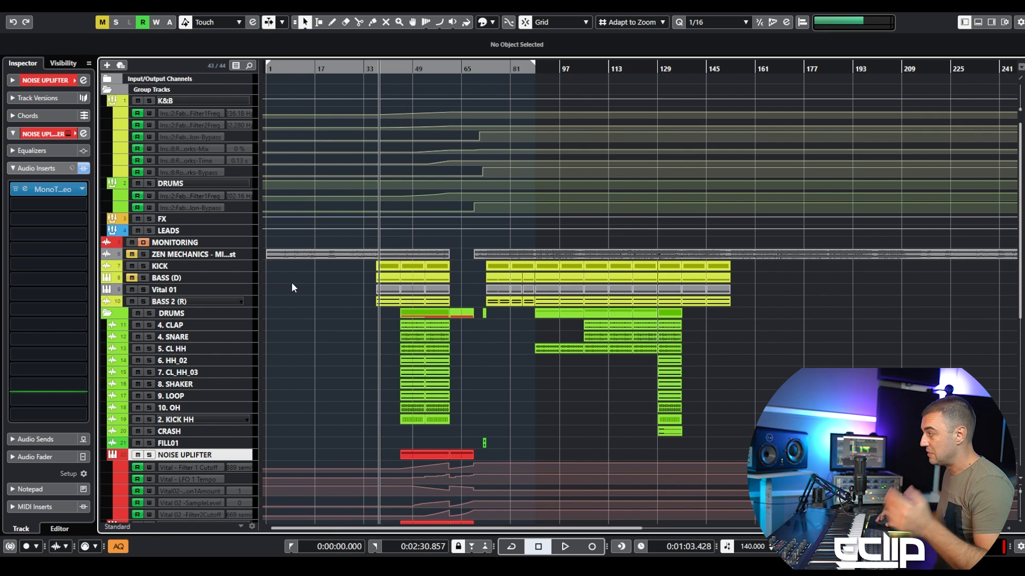
key("space")
scroll(288, 299, "down", 10)
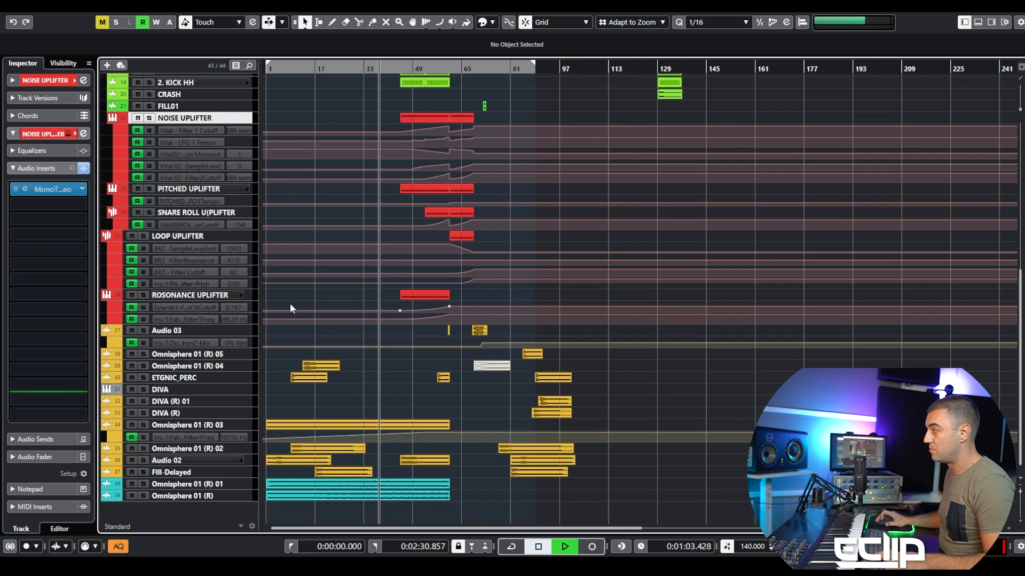
scroll(290, 303, "up", 6)
scroll(290, 296, "down", 3)
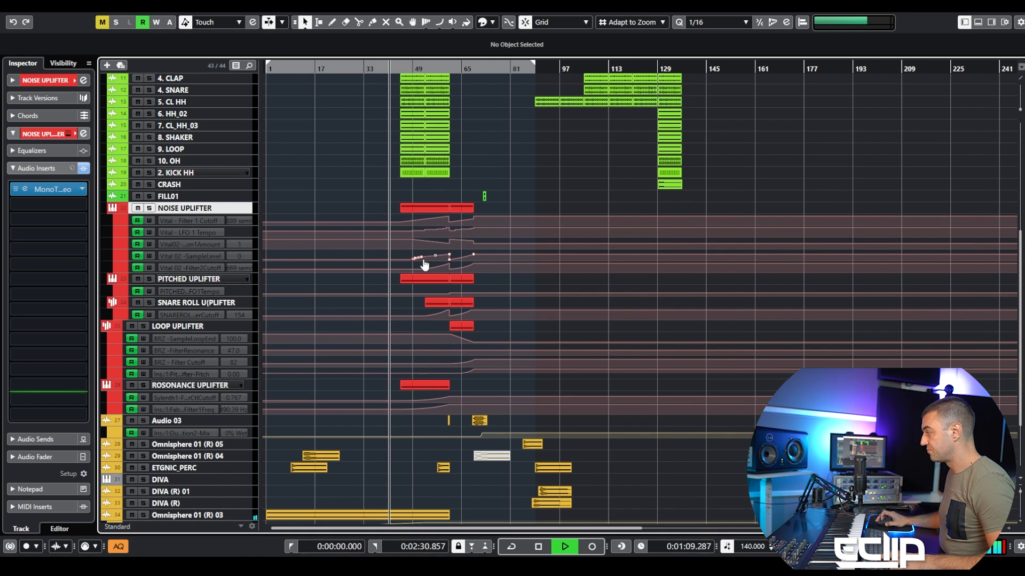
scroll(426, 251, "up", 3)
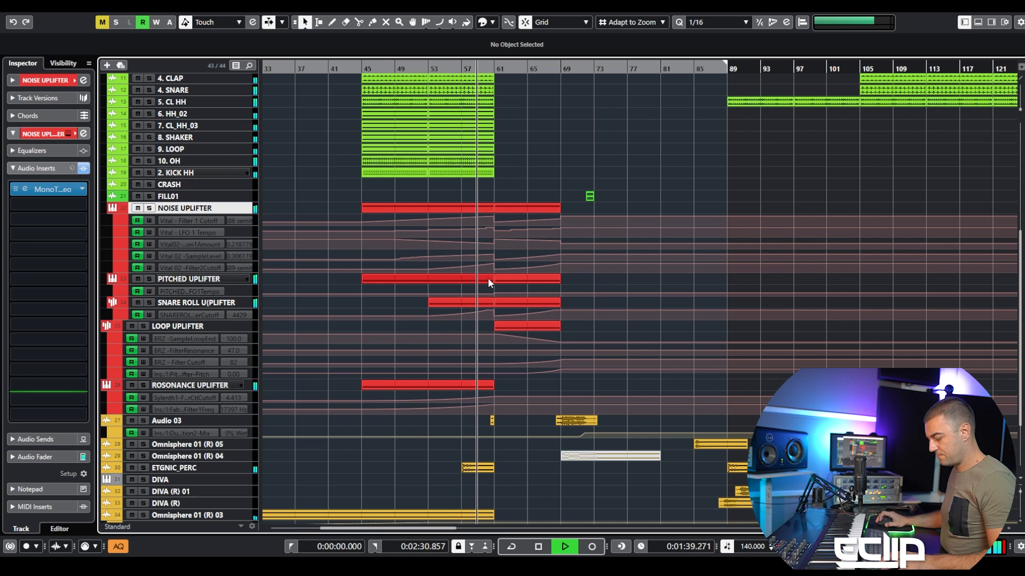
key("1")
key("1")
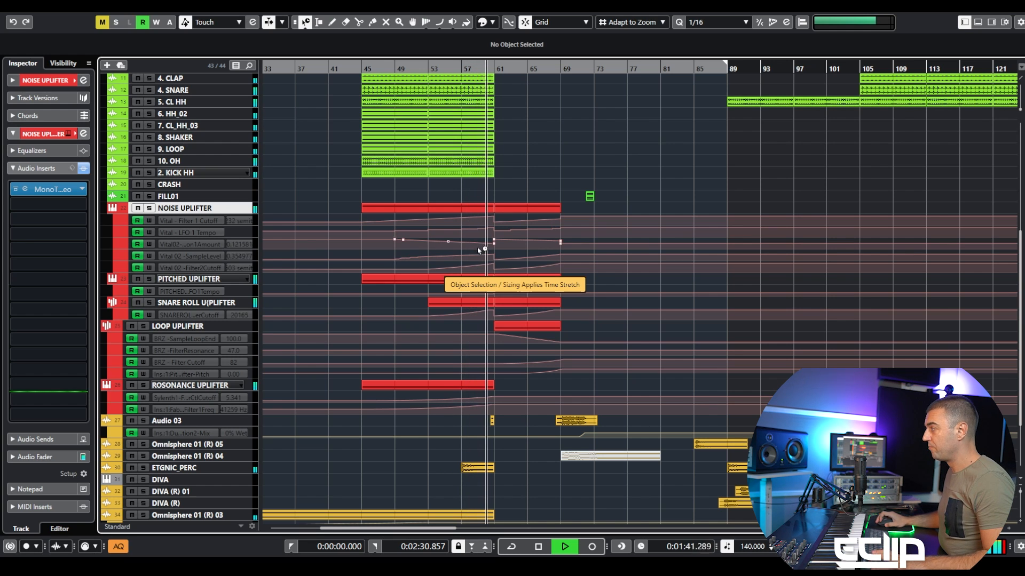
key("1")
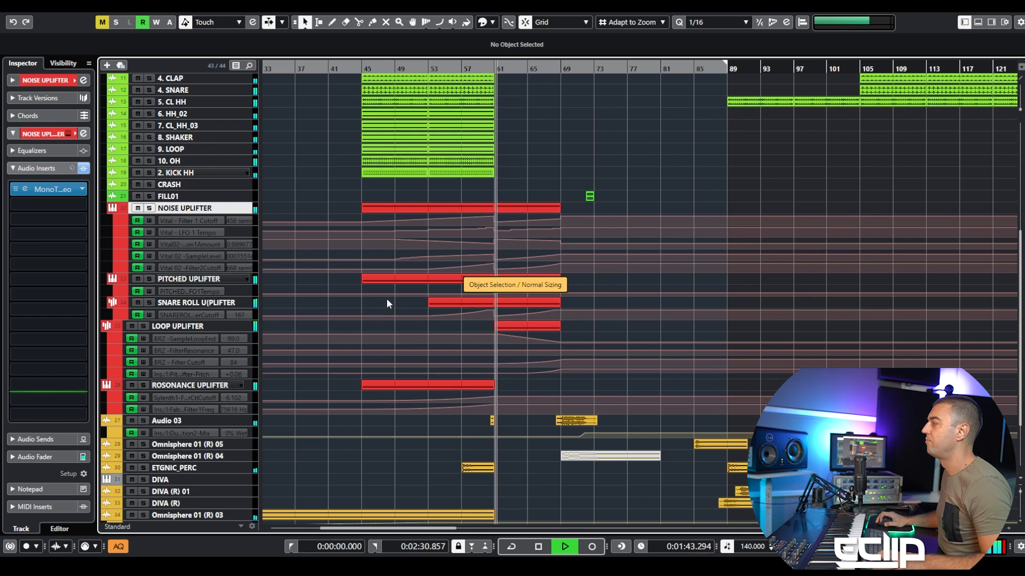
key("1")
key("1")
key("1")
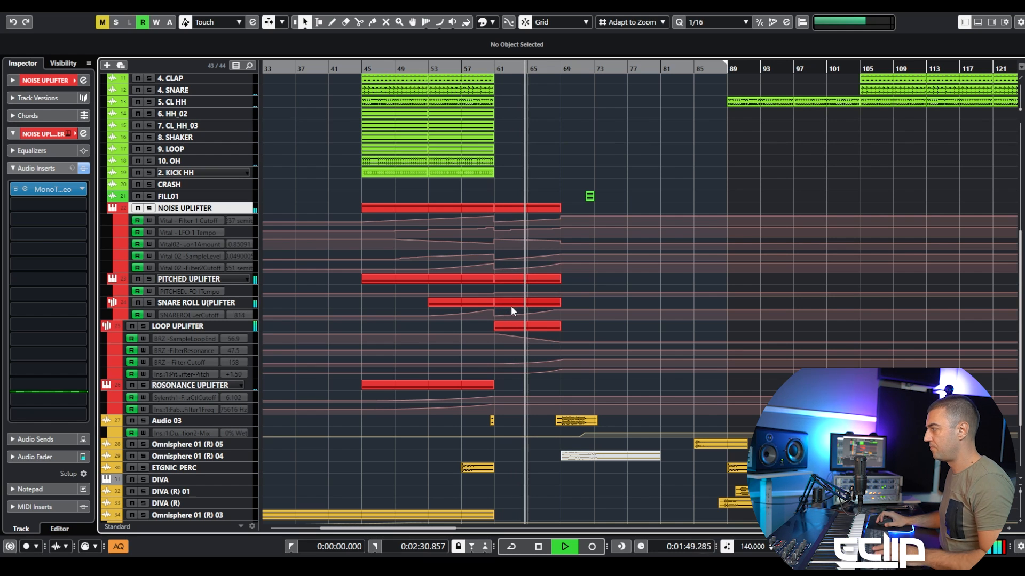
- Split the second SNARE ROLL event at bar 65 and delete its first half, from bar 61 to 65
left_click(530, 303, "alt")
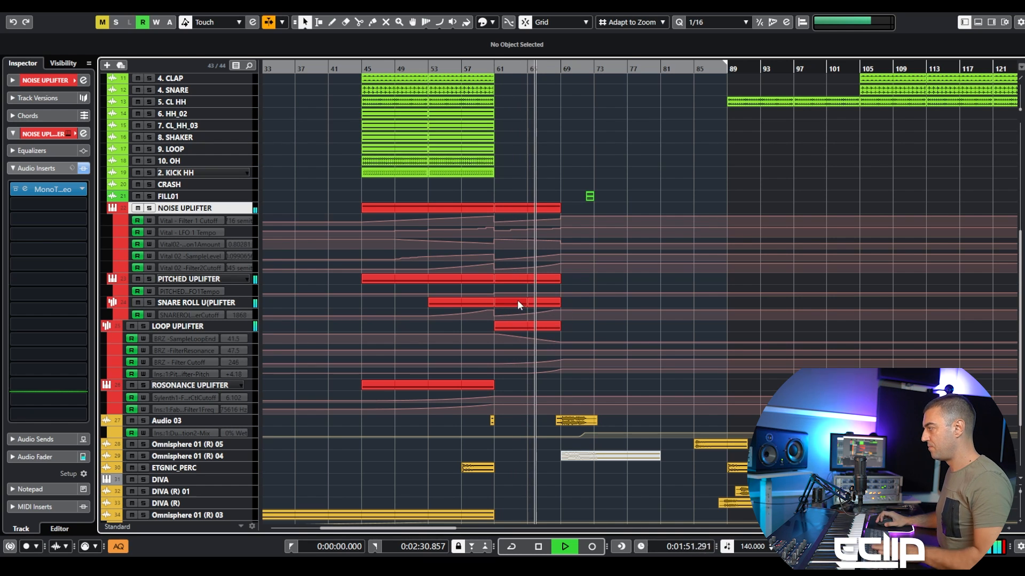
left_click(517, 301)
key("Delete")
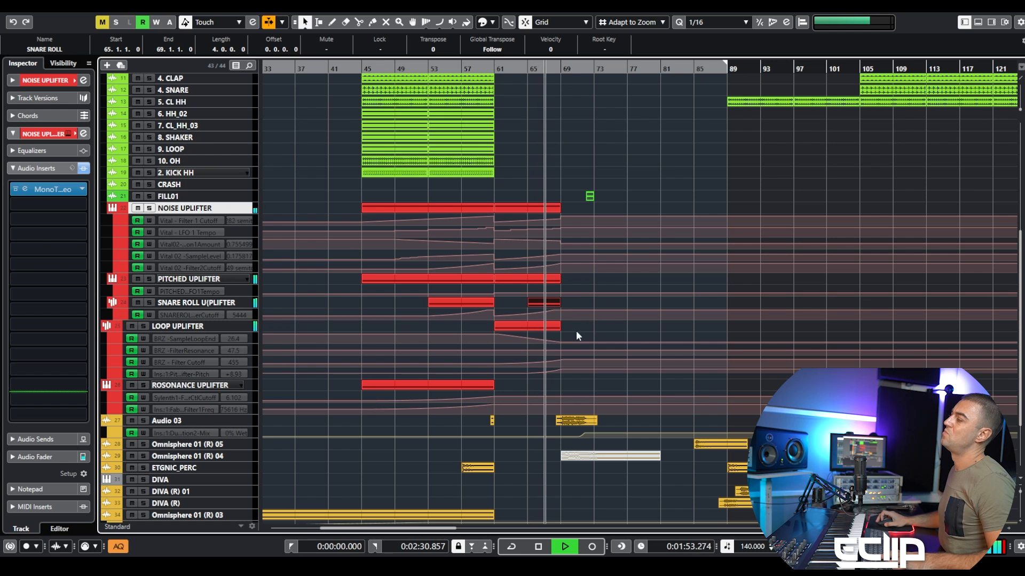
- Listen through the transition past bar 69 while reviewing the uplifter, drum and bass tracks, and stop playback
scroll(563, 307, "up", 2)
scroll(564, 307, "up", 1)
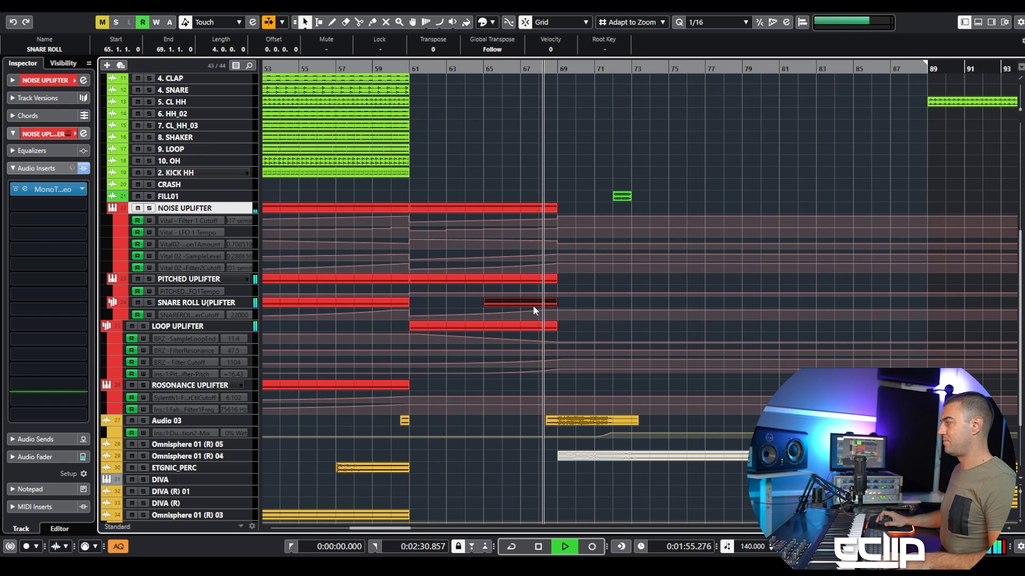
scroll(585, 263, "down", 4)
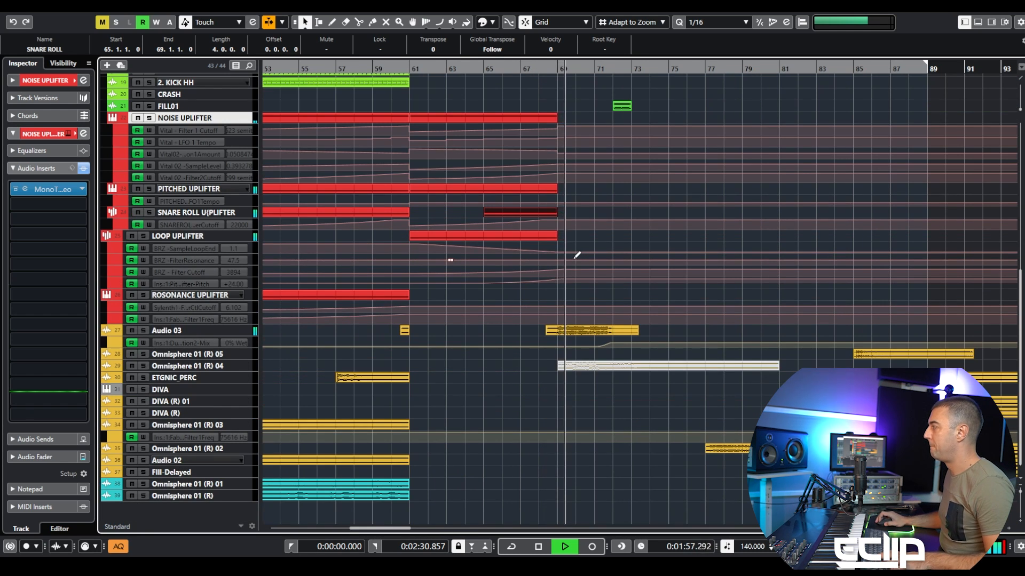
scroll(582, 256, "down", 3)
left_click(615, 234)
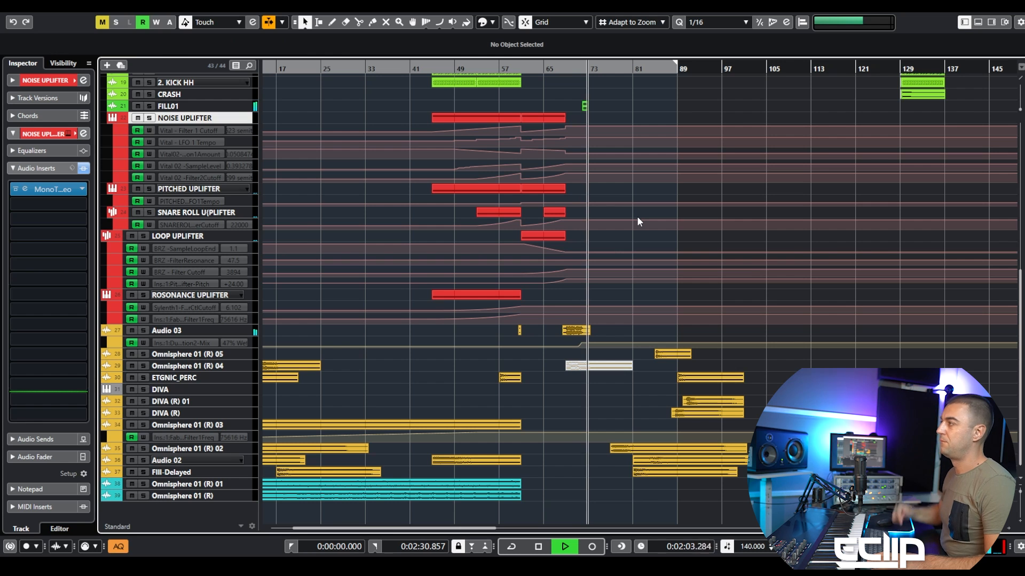
scroll(636, 216, "up", 6)
scroll(569, 332, "down", 5)
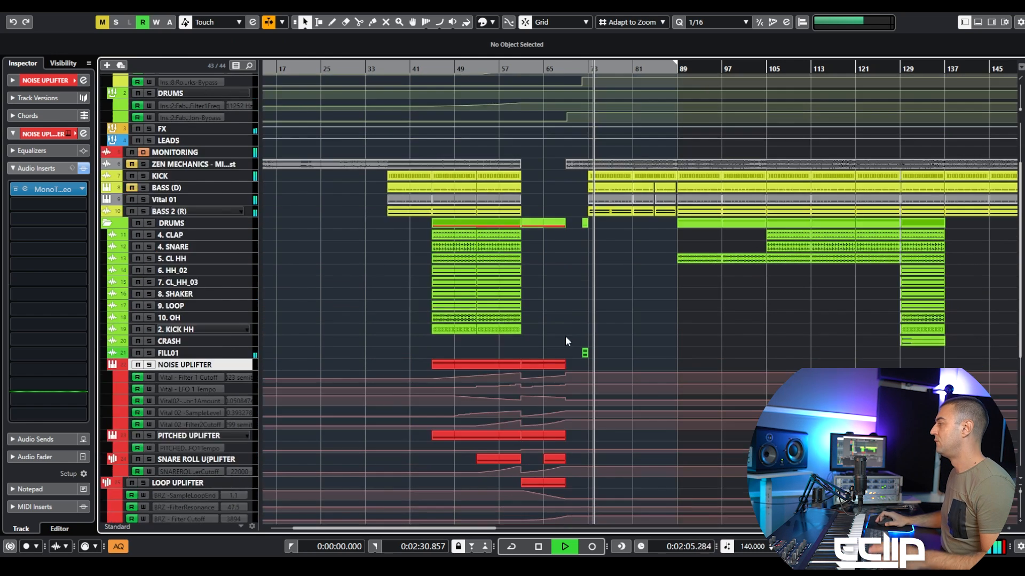
key("space")
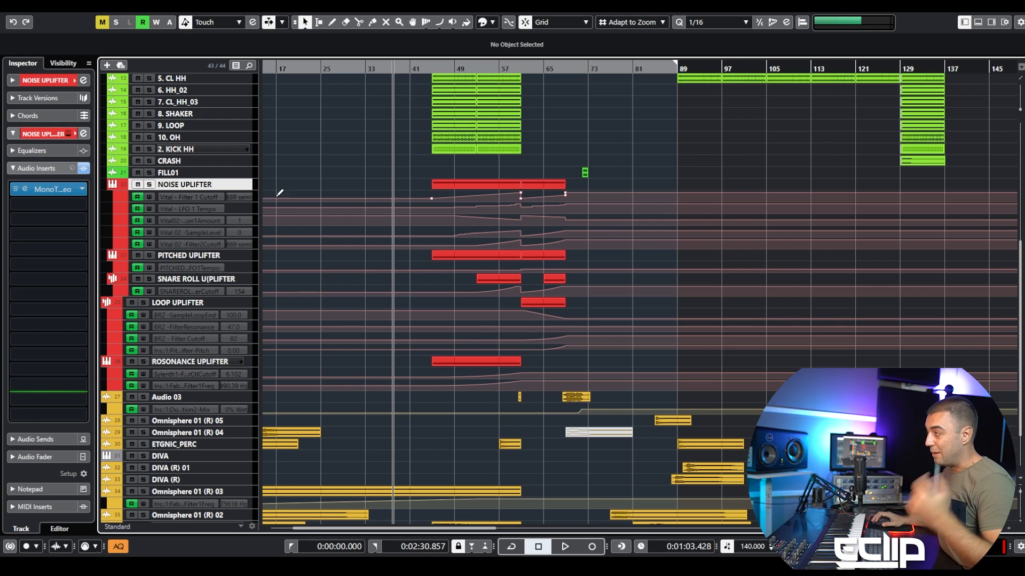
- Solo the NOISE UPLIFTER track and play it from bar 45, with its Vital window moved clear of the track list
key("s")
key("n")
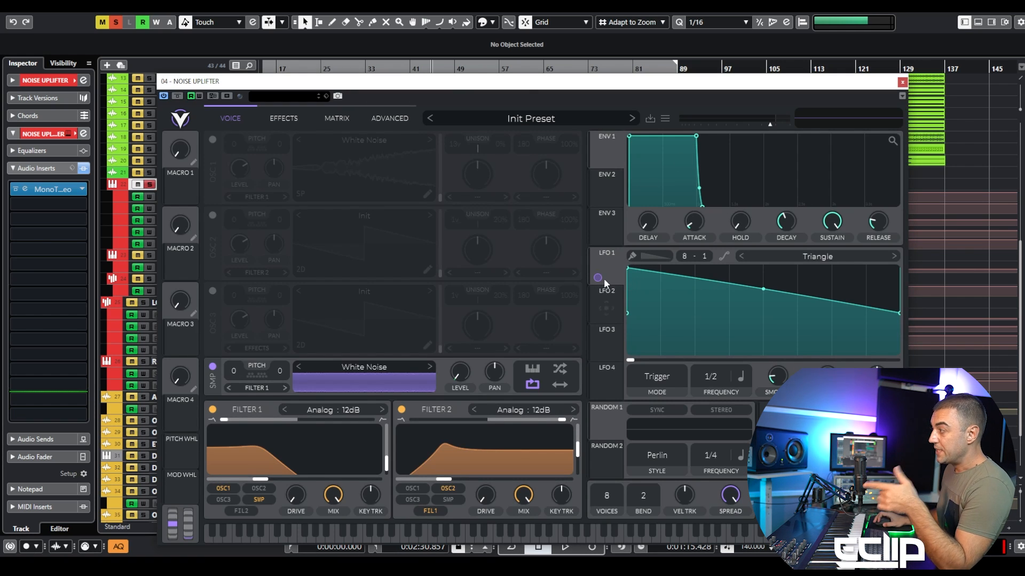
left_click_drag(513, 81, 656, 59)
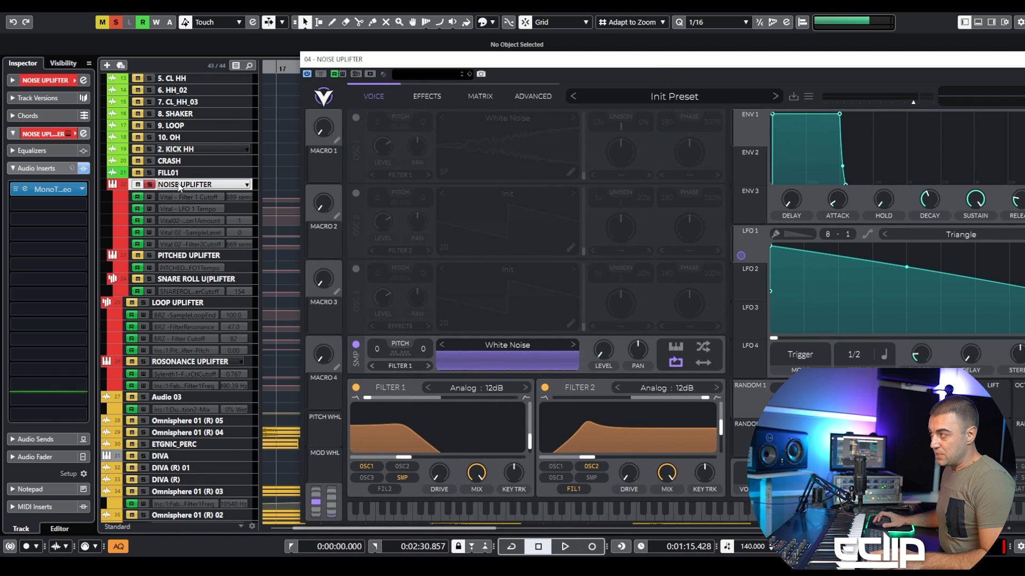
key("space")
- Compare the Vital synth's moving parameters with the noise uplifter's automation curves during playback, and stop playback
left_click_drag(397, 63, 283, 81)
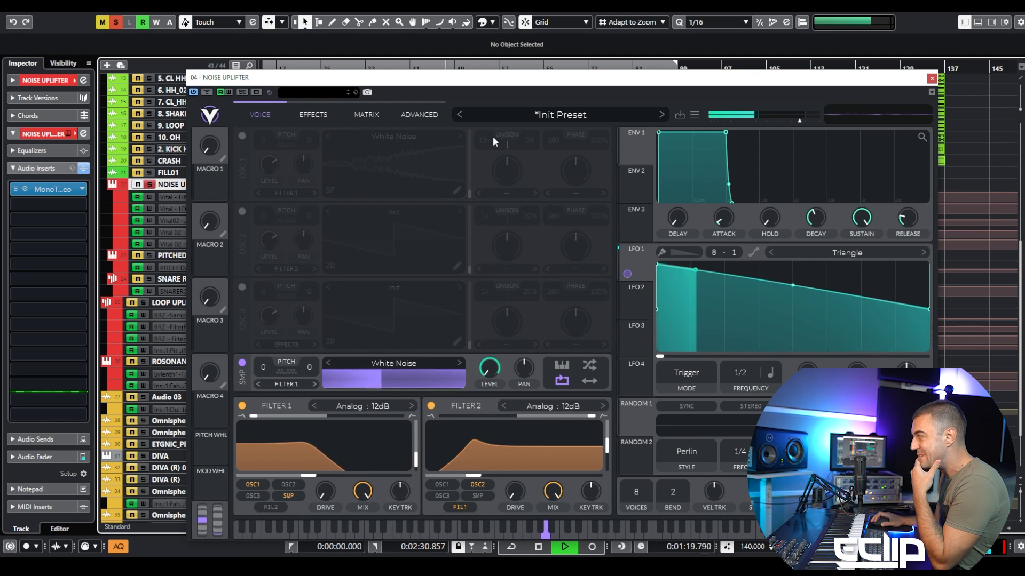
left_click_drag(542, 81, 405, 59)
scroll(838, 142, "down", 3)
scroll(960, 130, "down", 2)
scroll(836, 144, "up", 4)
scroll(845, 177, "down", 2)
scroll(836, 168, "up", 3)
left_click_drag(848, 166, 1009, 177)
left_click_drag(844, 184, 1014, 179)
left_click_drag(910, 190, 992, 198)
scroll(992, 198, "up", 3)
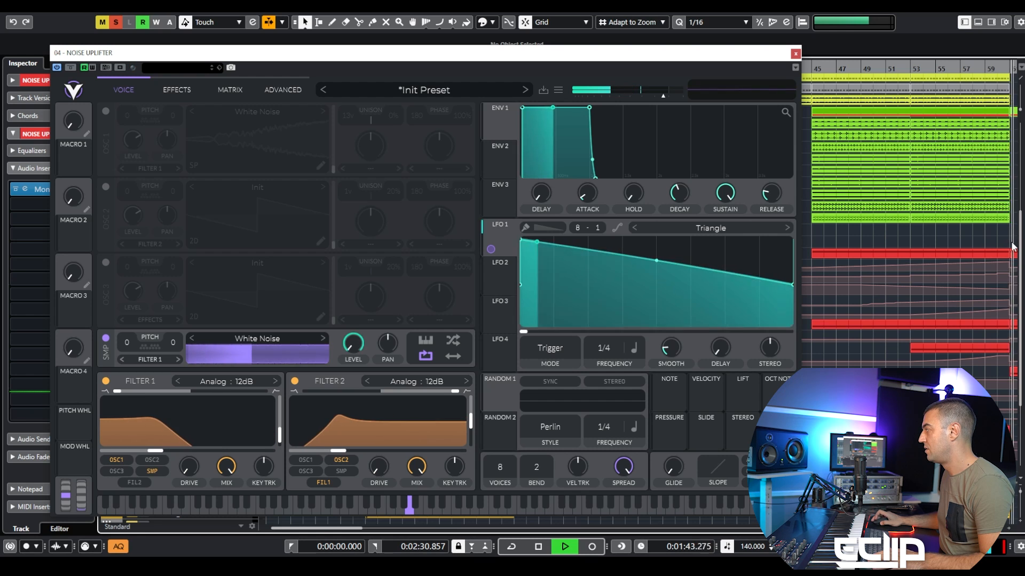
key("space")
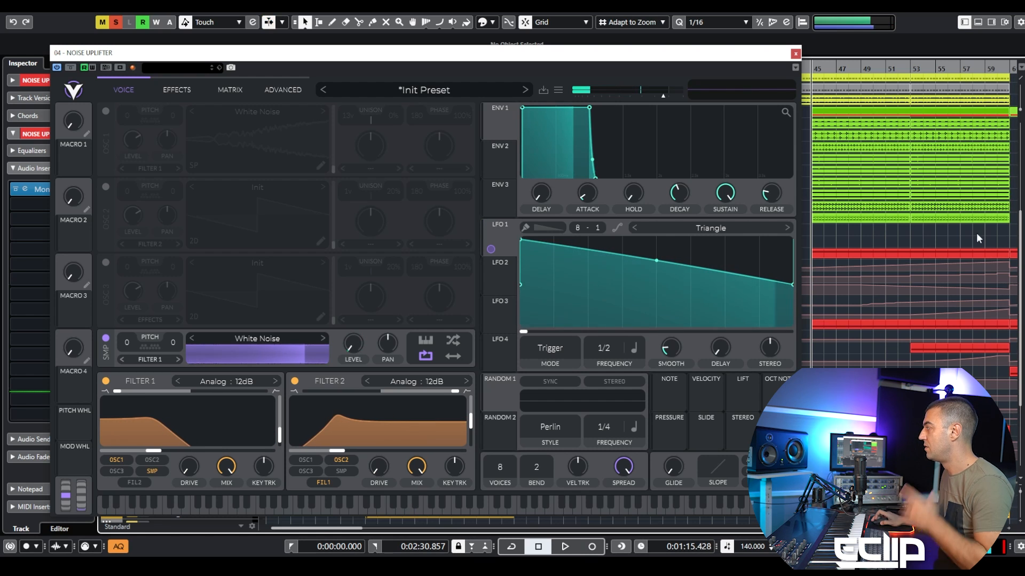
- Open the Vital 02 event at bar 45 for note editing, close the synth window, and select the event's long note
left_click(846, 262)
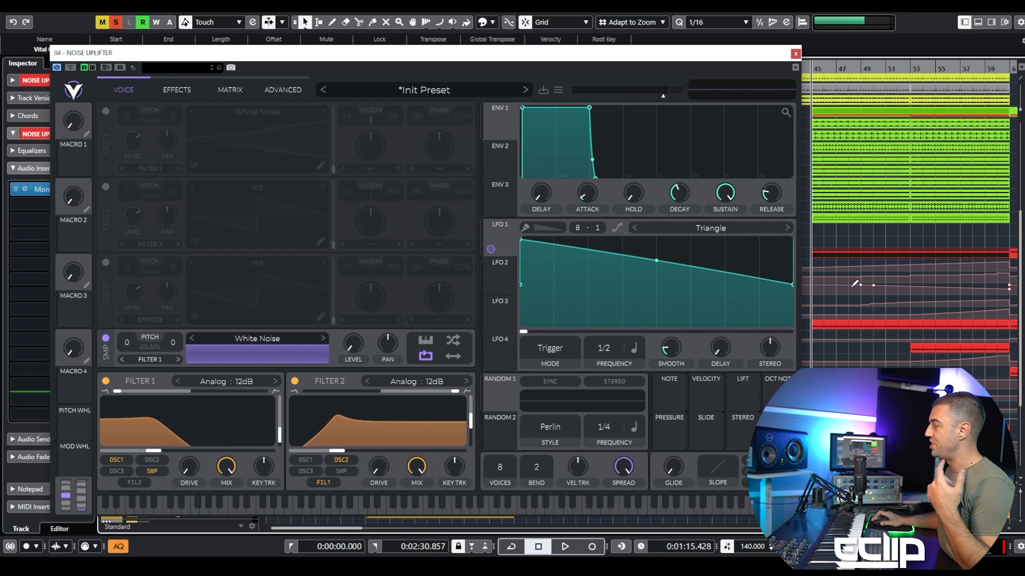
double_click(922, 253)
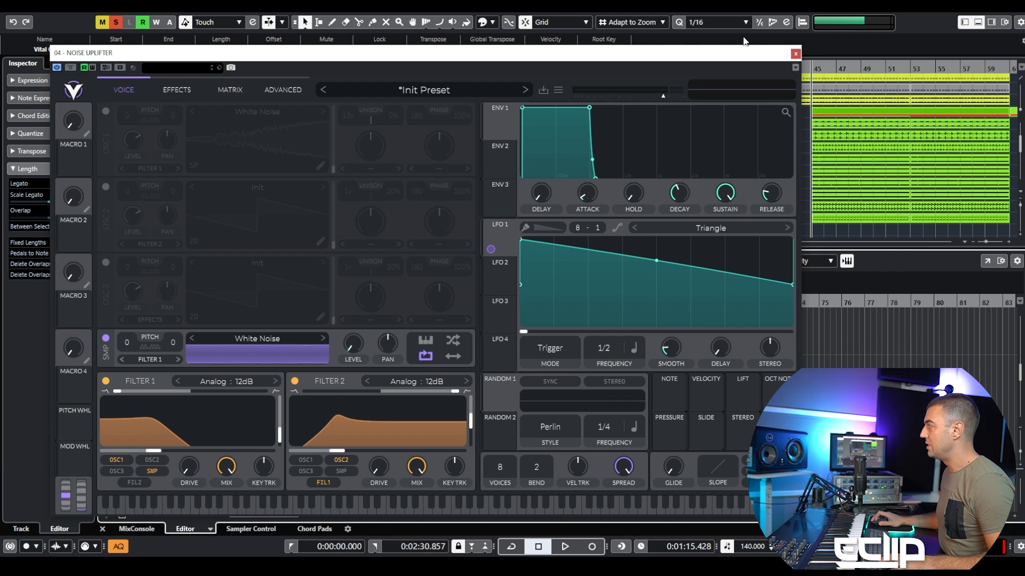
left_click(795, 54)
scroll(497, 358, "down", 3)
left_click_drag(369, 401, 371, 403)
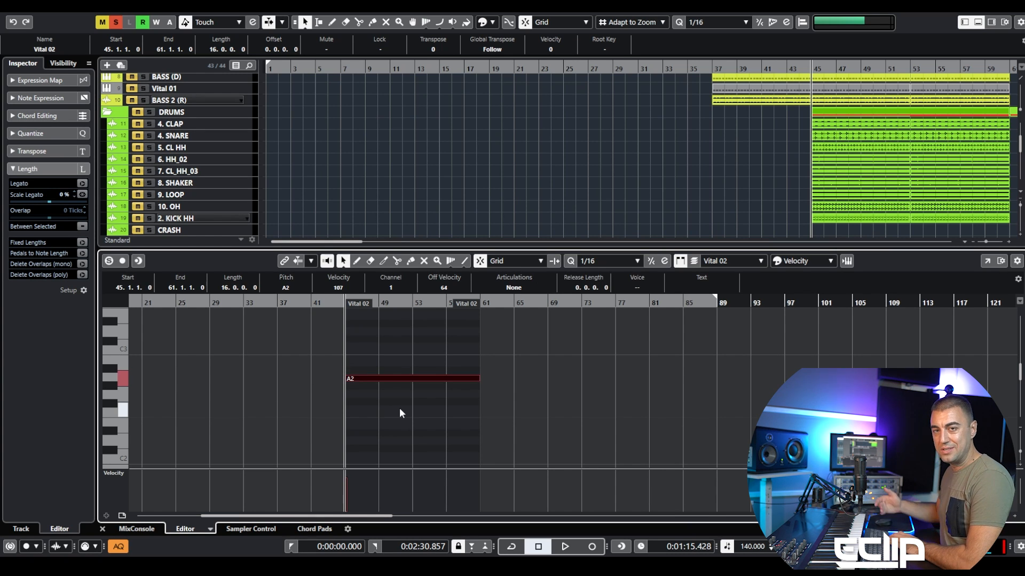
- Transpose the Vital 02 event's selected note down to C#2 and close the note editor
key("Down")
key("Down")
key("Down")
key("Down")
key("Down")
key("Down")
key("Down")
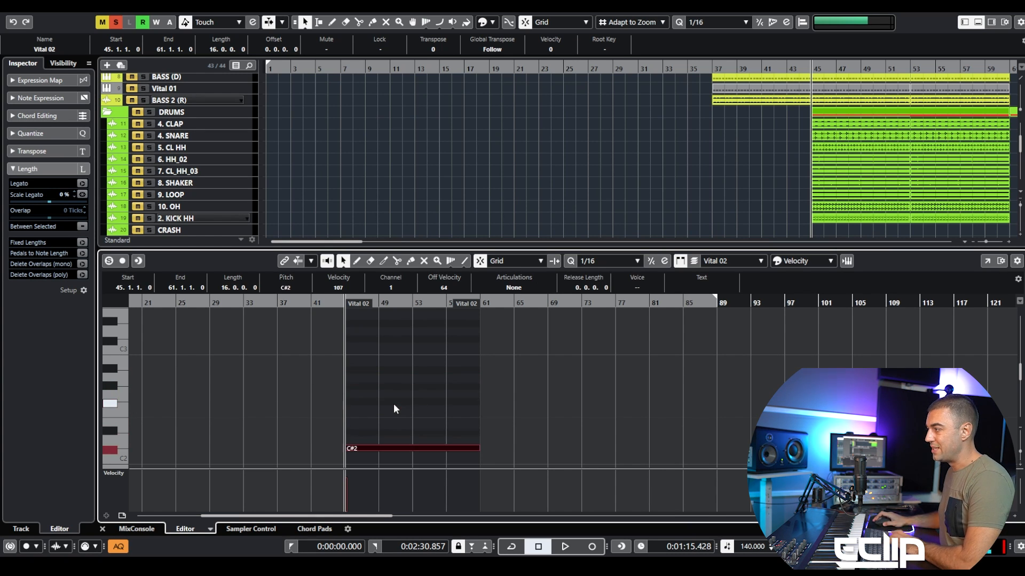
key("Down")
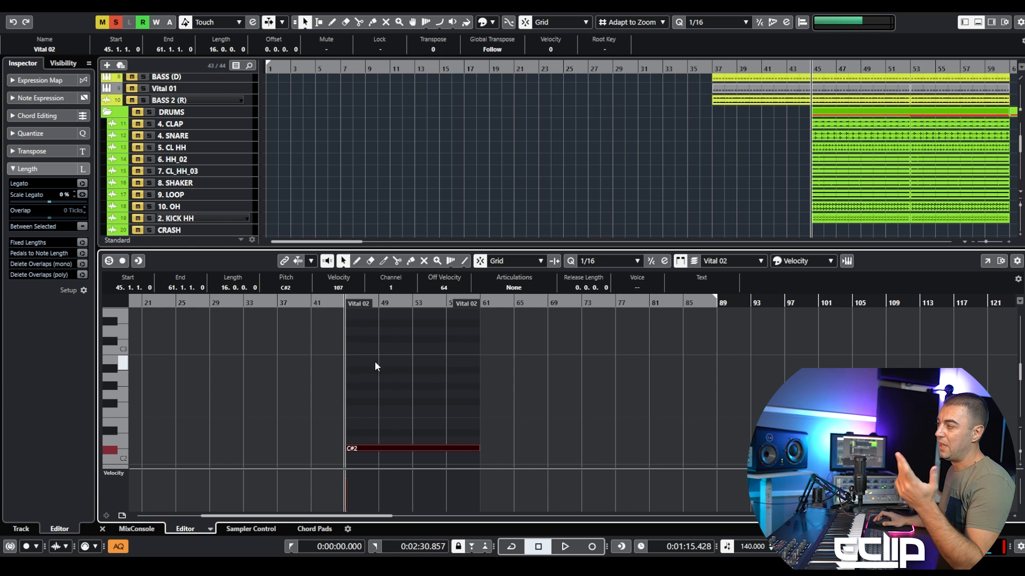
key("ctrl+e")
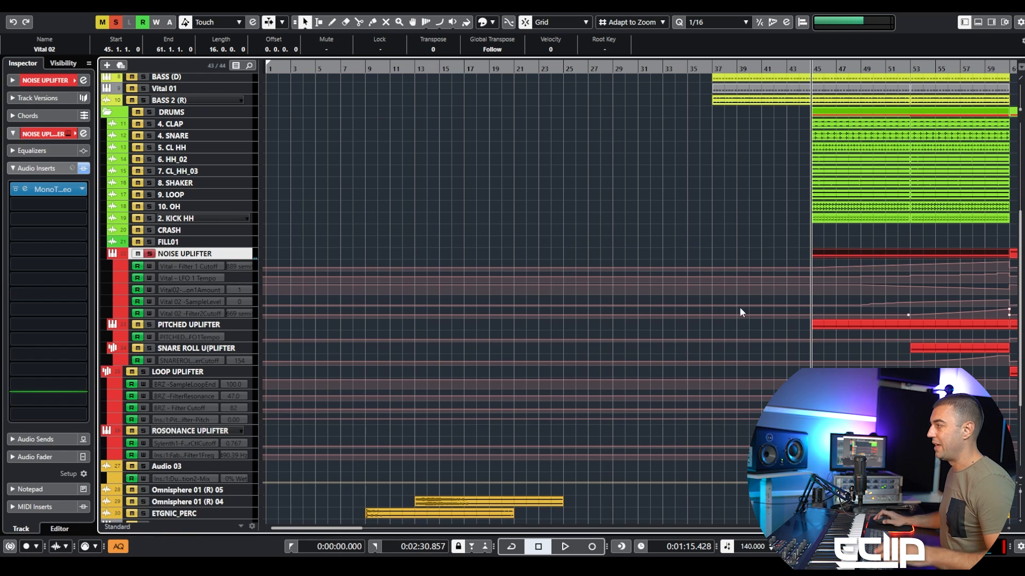
- Reopen the NOISE UPLIFTER track's Vital synth to examine Filter 1, placing its window beside the track list
key("g")
key("g")
key("e")
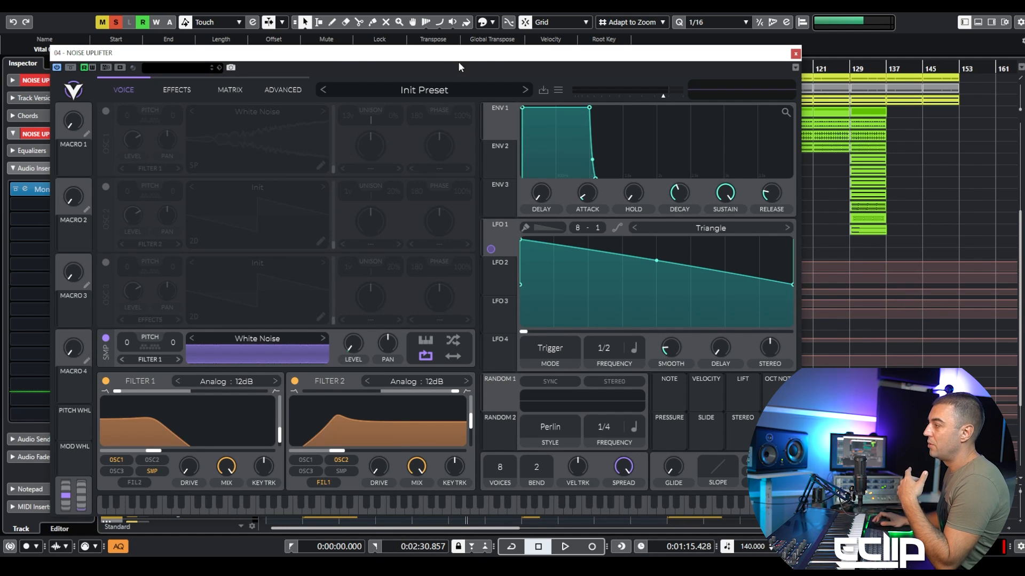
left_click(105, 380)
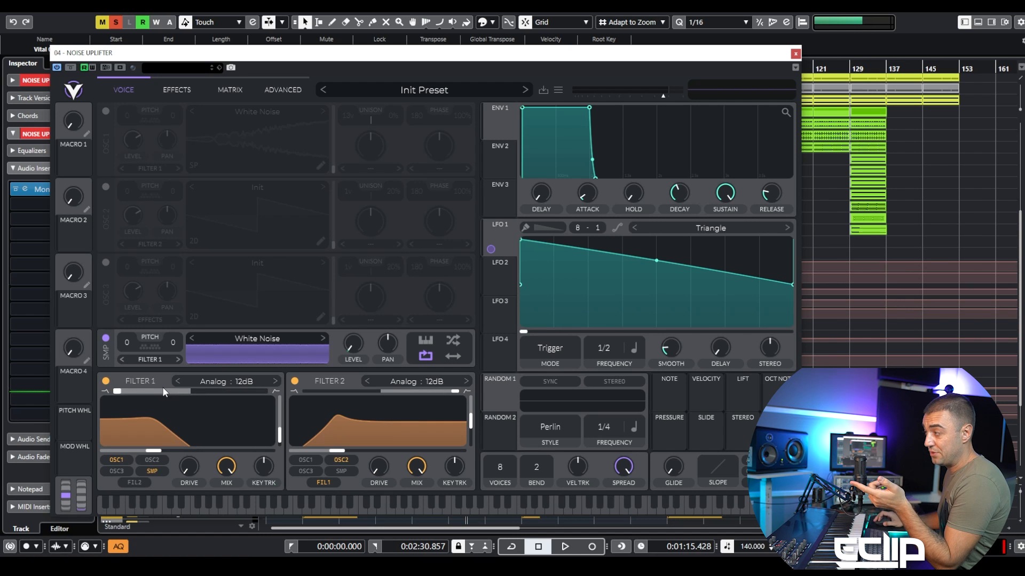
left_click_drag(347, 53, 566, 56)
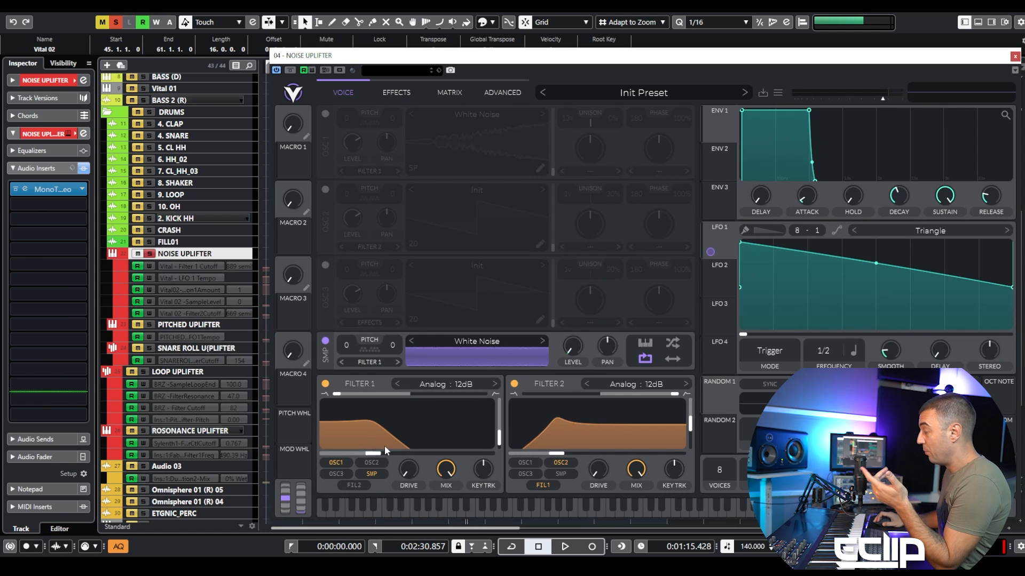
left_click_drag(481, 56, 909, 127)
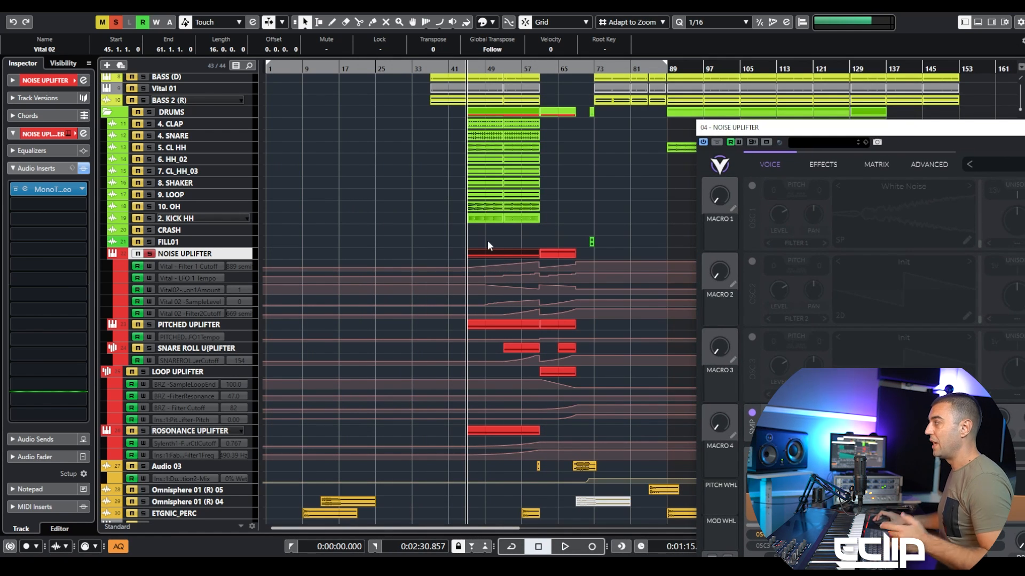
left_click_drag(800, 131, 504, 84)
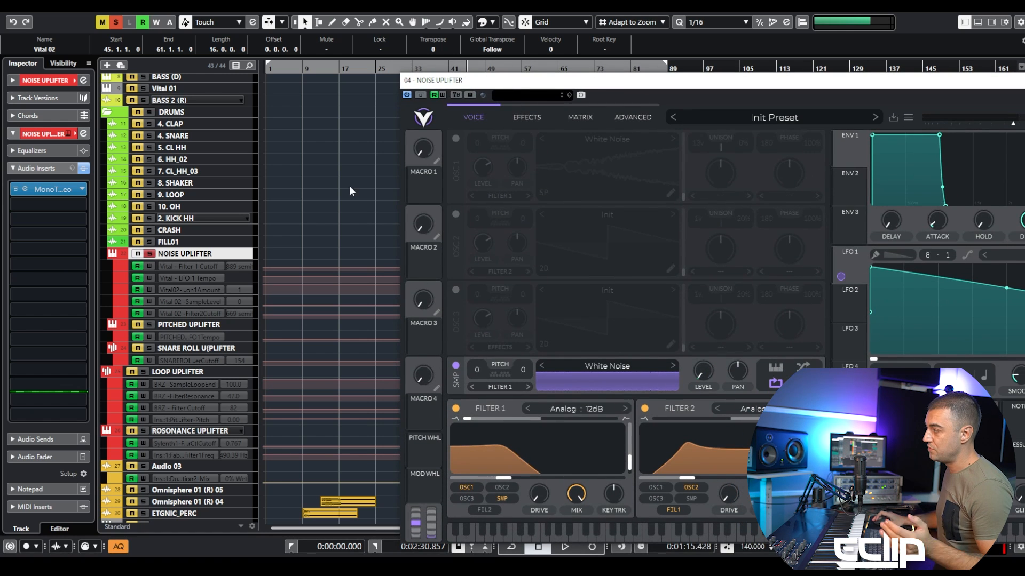
- Play the noise uplifter while comparing Vital's moving filters, sample level and LFO 1 with the automation lanes, and stop playback
key("space")
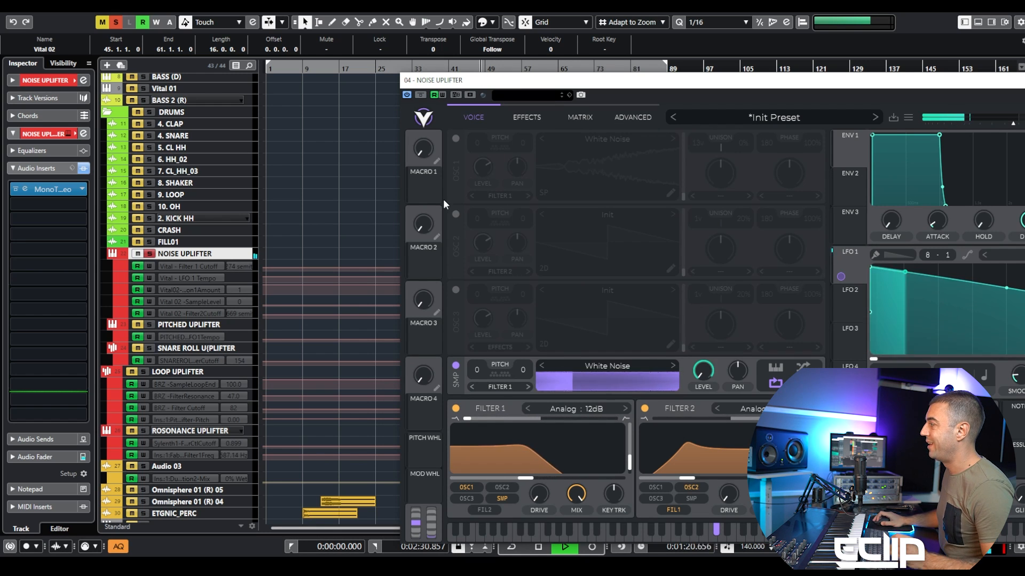
left_click_drag(468, 85, 617, 115)
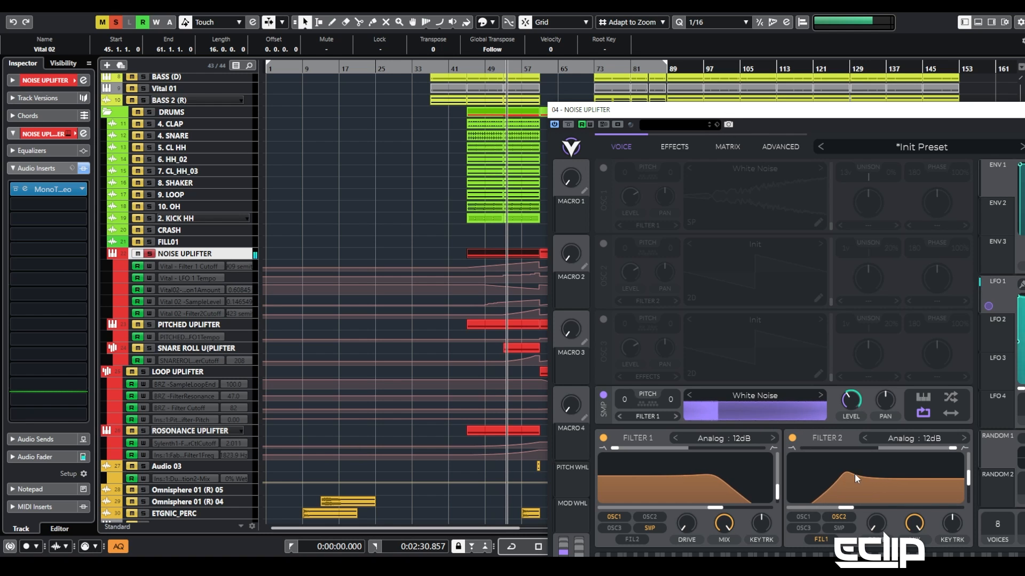
left_click_drag(757, 115, 425, 56)
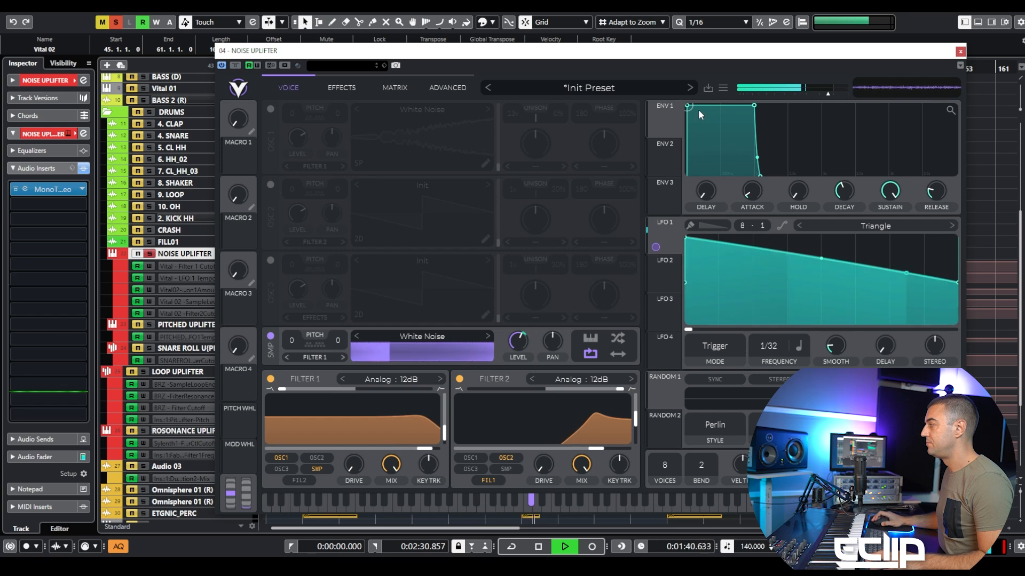
key("space")
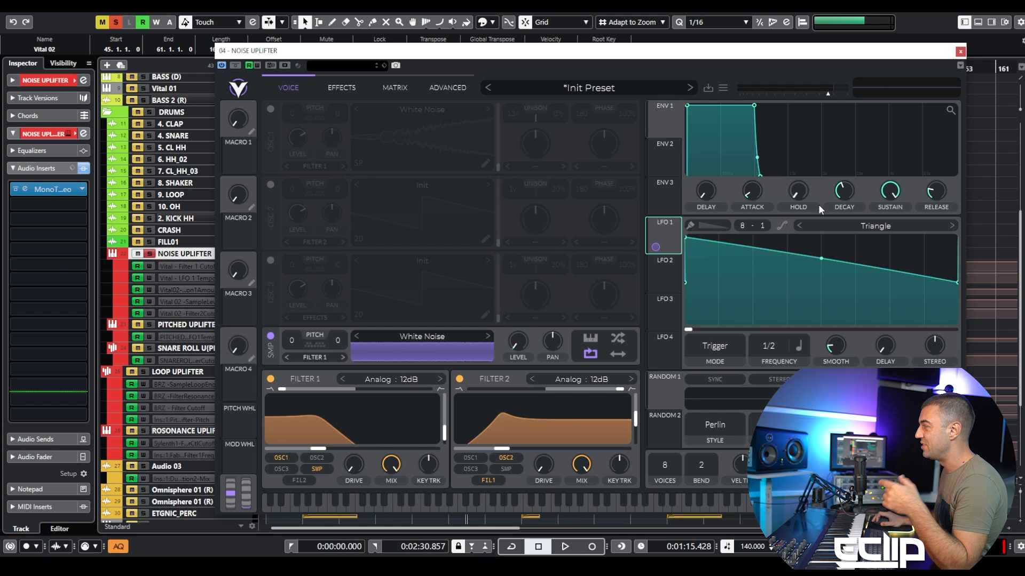
- Examine the NOISE UPLIFTER automation lanes from bar 45 to 69 alongside the LFO 1 and sample level controls in Vital
left_click_drag(571, 52, 606, 147)
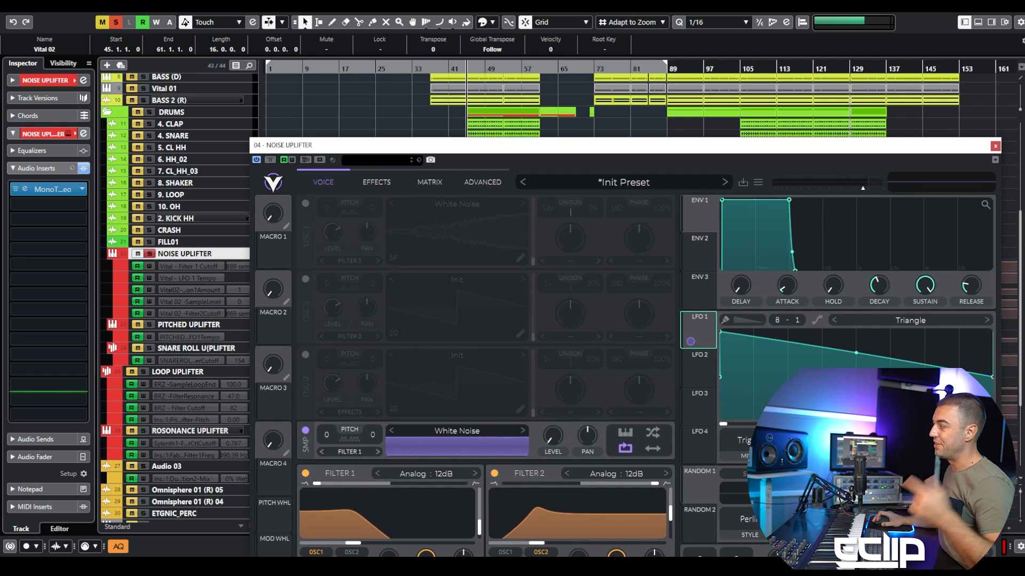
left_click_drag(514, 147, 812, 201)
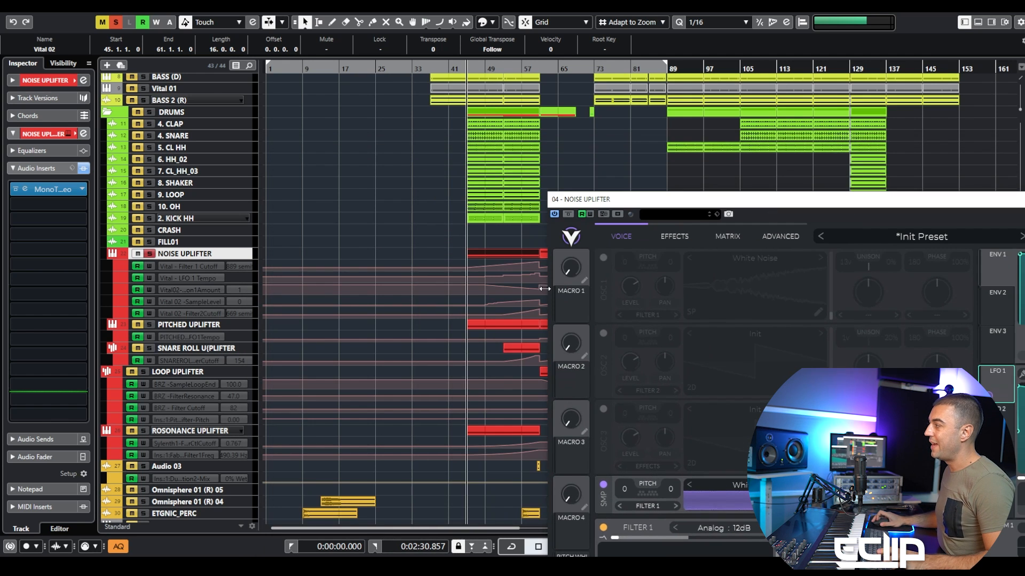
scroll(497, 273, "up", 3)
left_click_drag(503, 264, 440, 248)
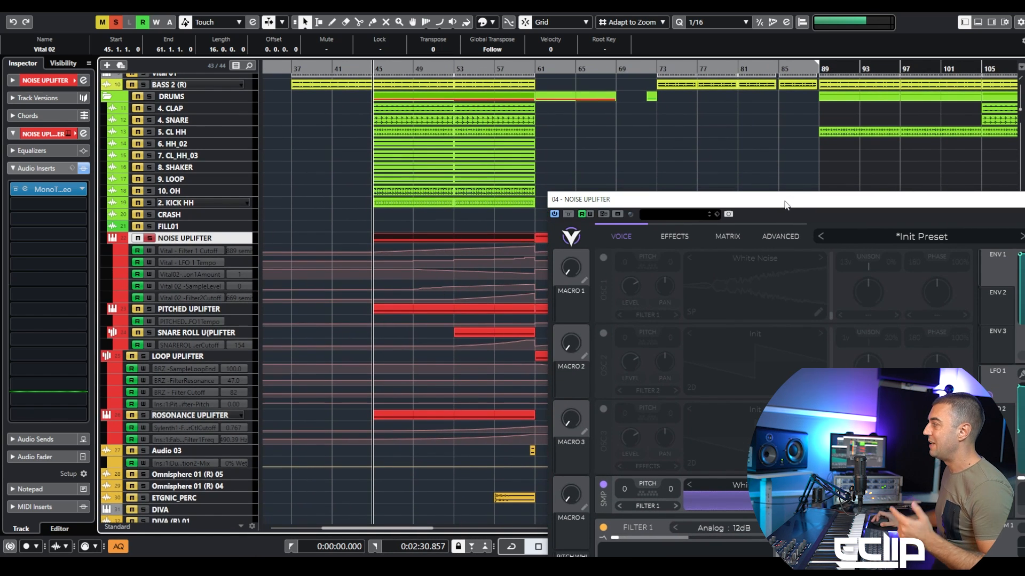
left_click_drag(786, 202, 262, 210)
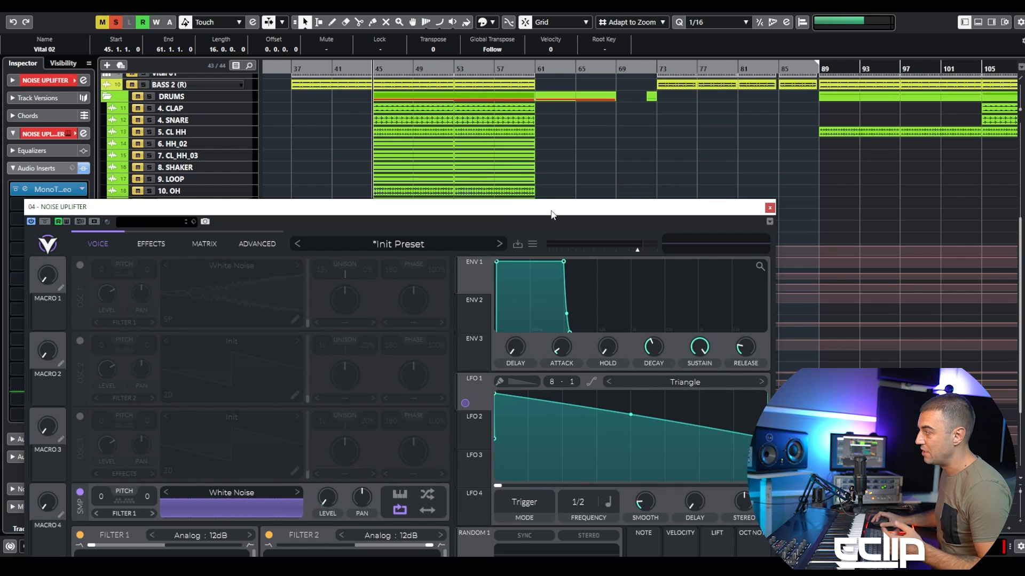
left_click_drag(554, 210, 1022, 316)
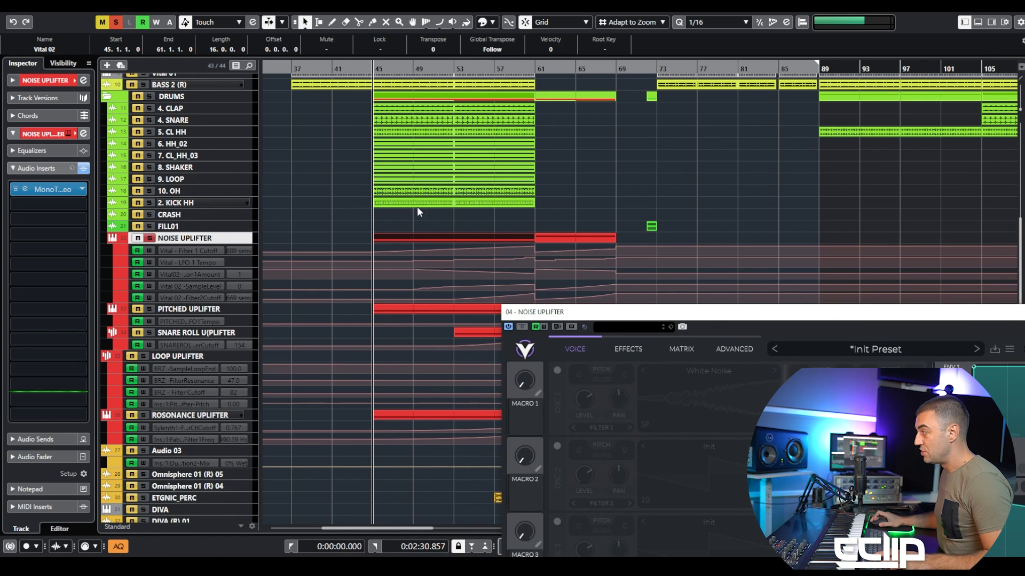
left_click_drag(720, 315, 391, 166)
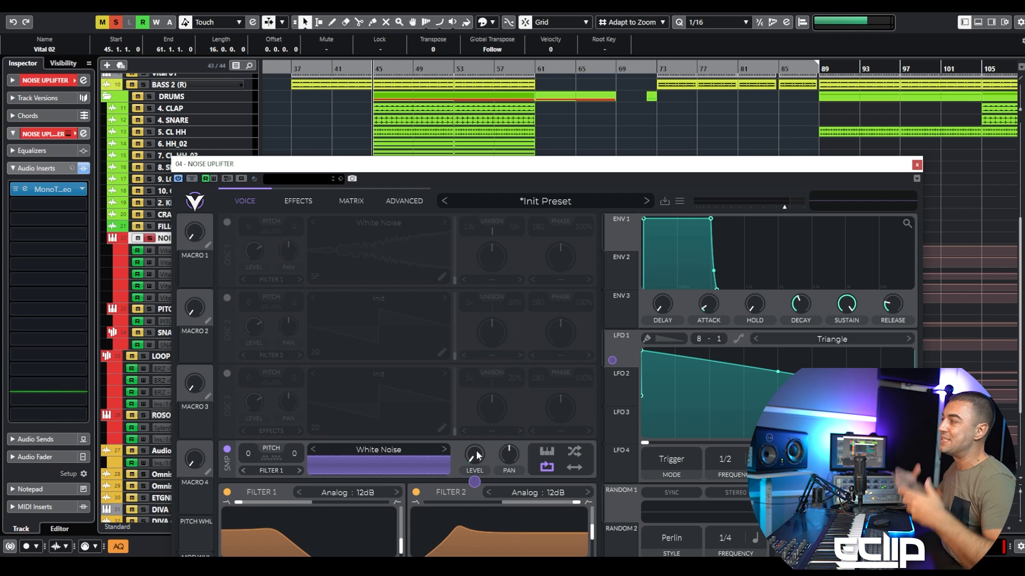
- Close Vital, deselect all events, and play the noise uplifter from bar 45, briefly viewing the synth again before stopping playback
left_click(917, 165)
left_click(581, 195)
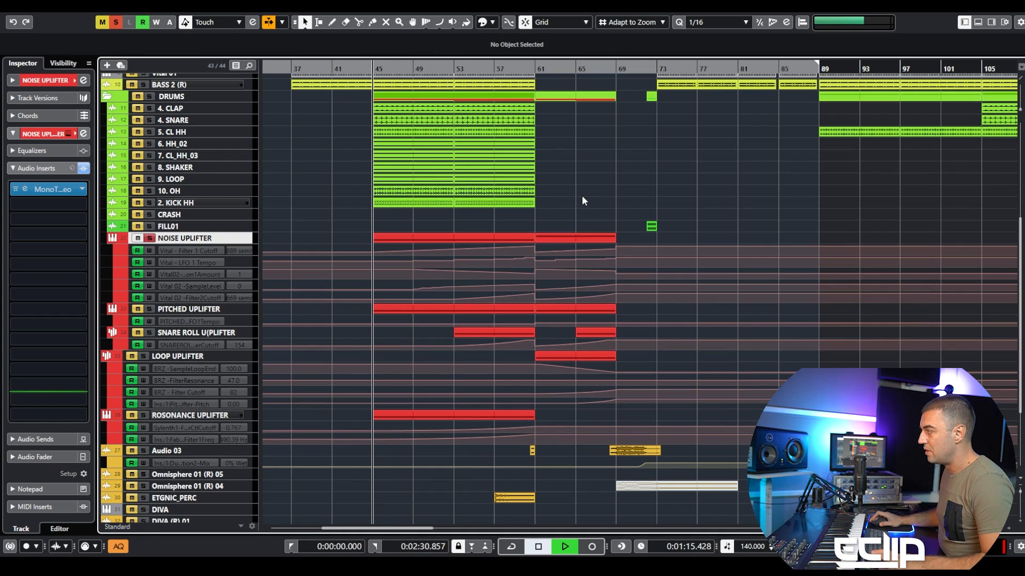
key("space")
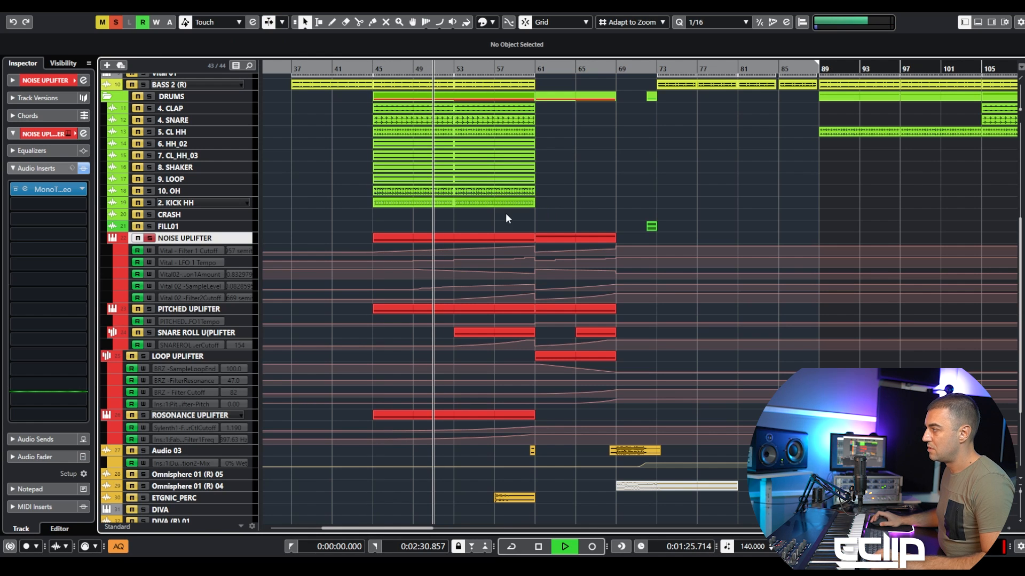
key("e")
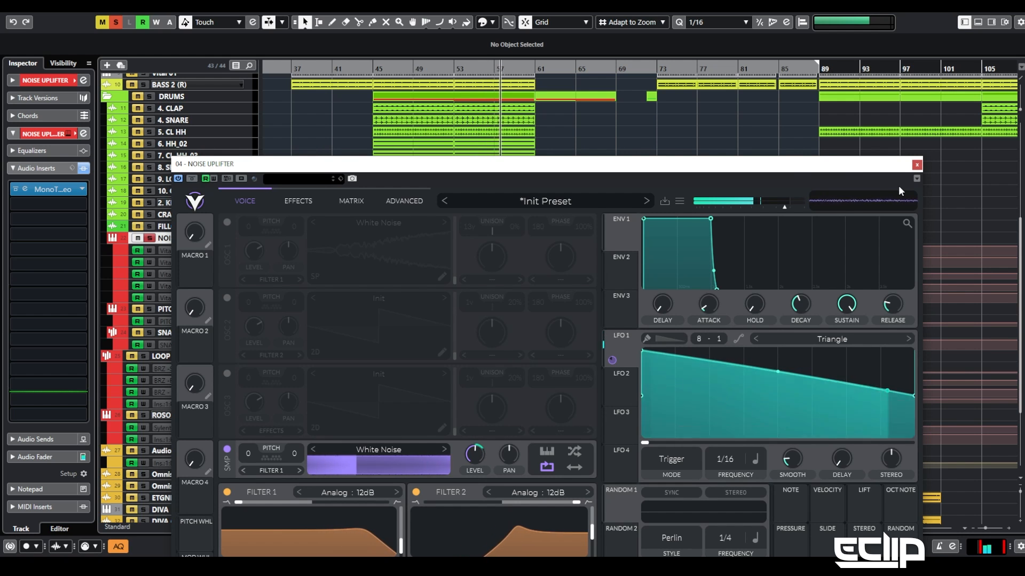
left_click(916, 165)
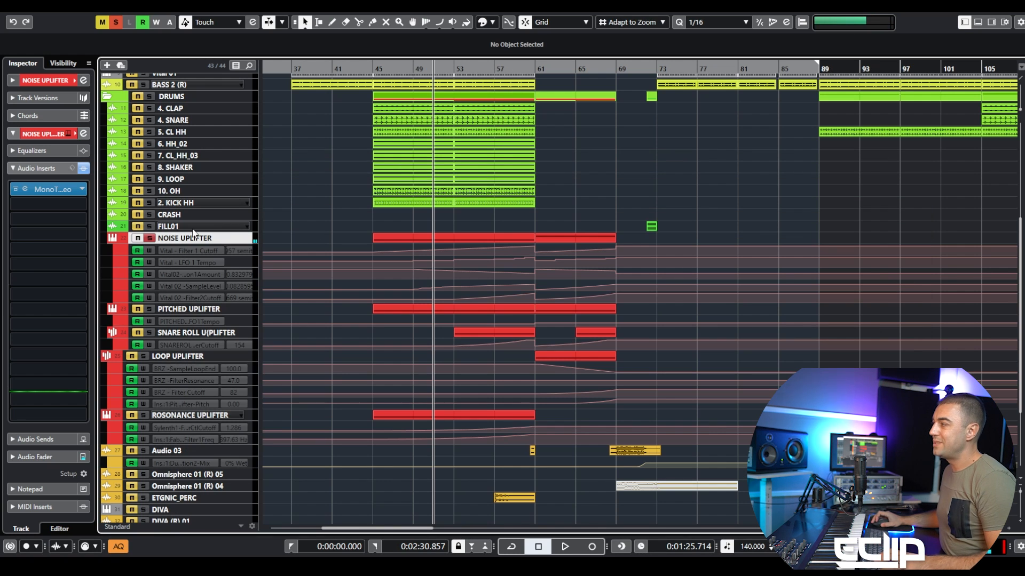
- Take the NOISE UPLIFTER track out of solo and solo the PITCHED UPLIFTER track instead
left_click(150, 238)
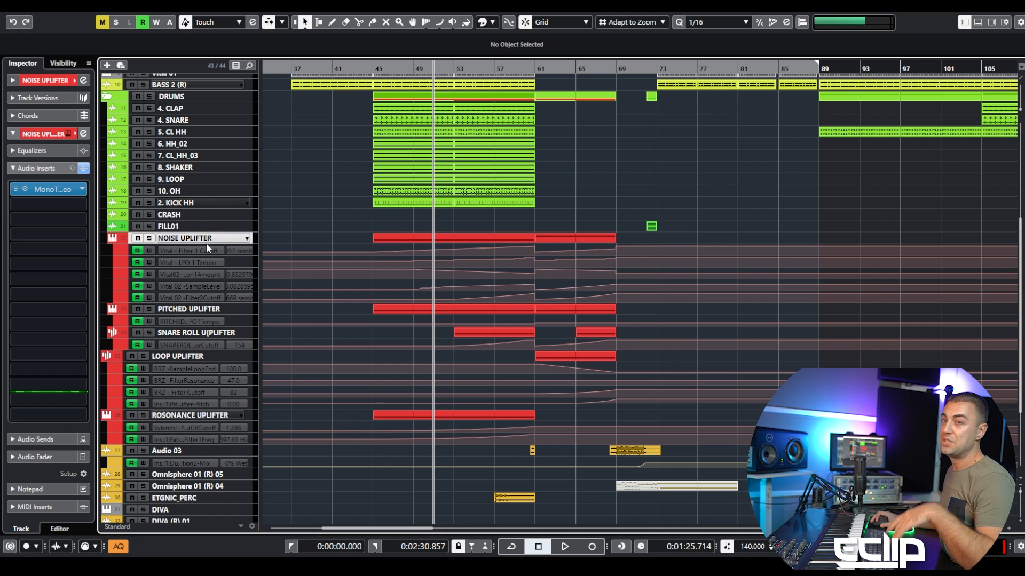
left_click(215, 311)
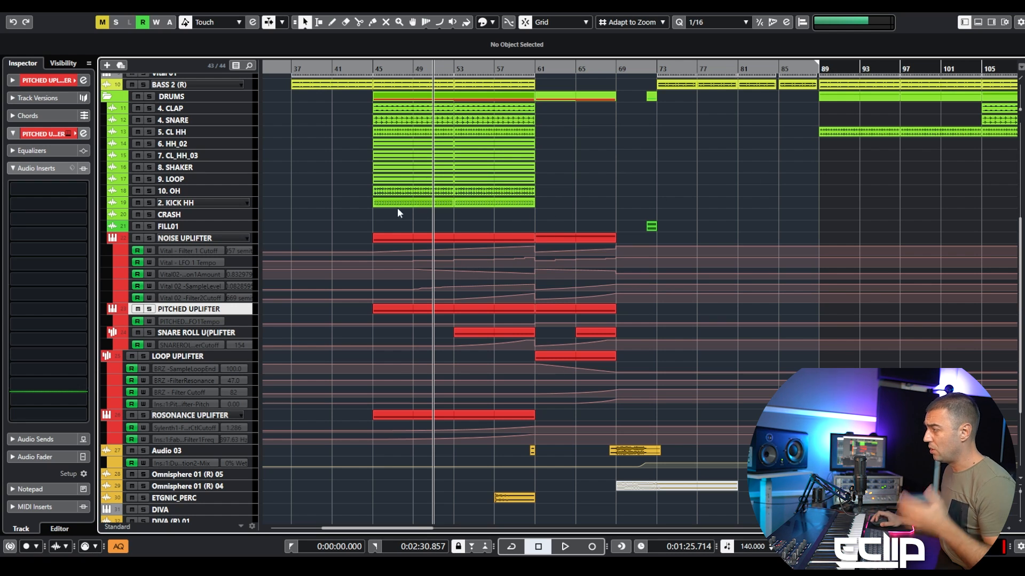
right_click(245, 237)
left_click(321, 184)
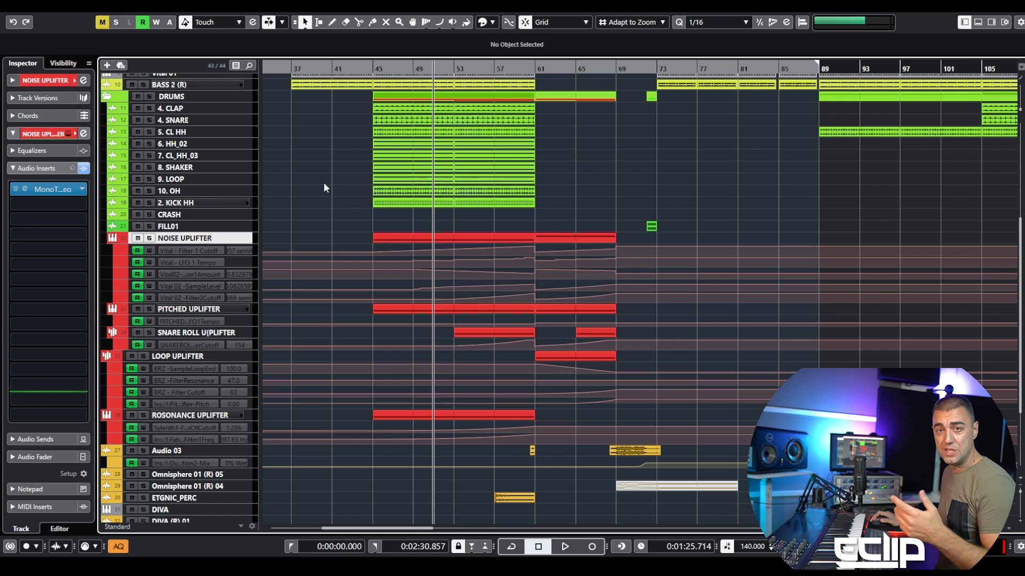
left_click(218, 311)
key("s")
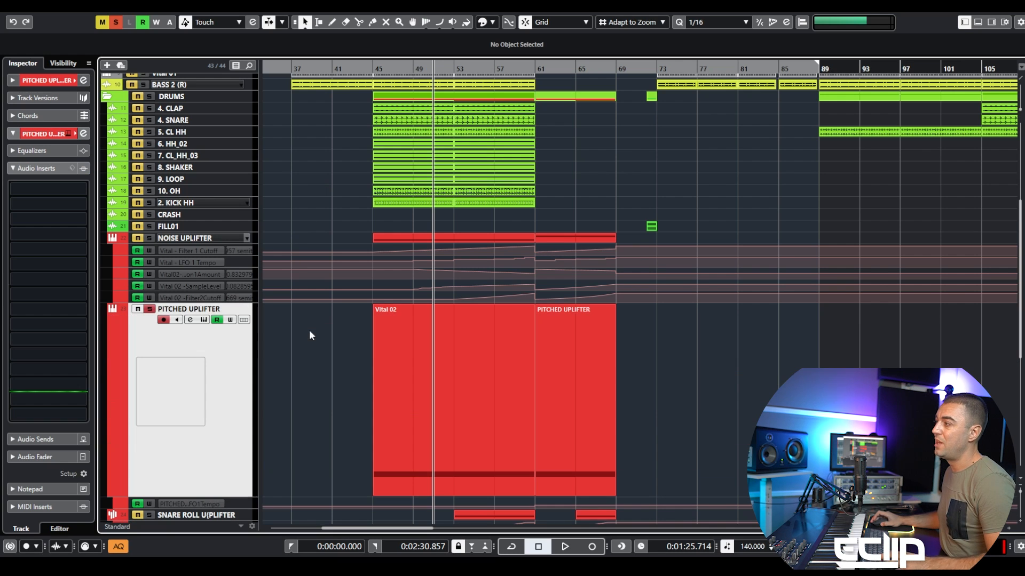
- Set oscillator 1's transpose to -24 in the PITCHED UPLIFTER track's Vital synth and check the synth's EQ effect
key("e")
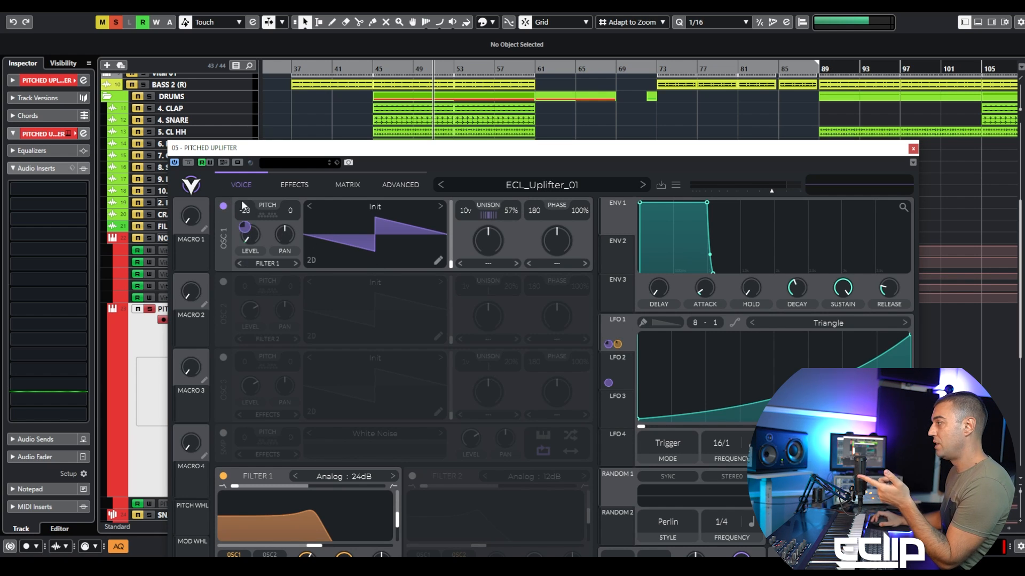
left_click_drag(245, 211, 245, 216)
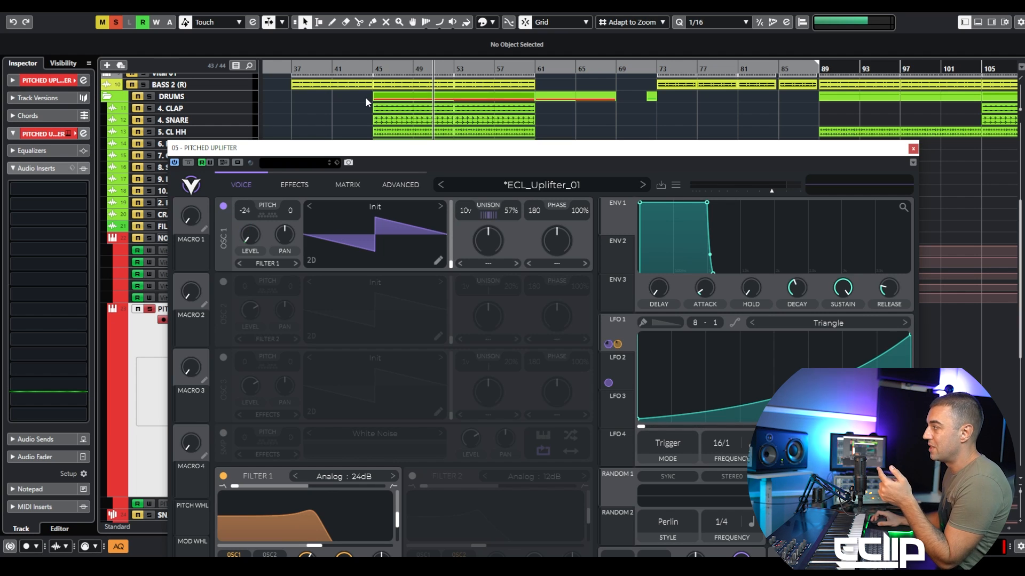
left_click_drag(362, 107, 513, 127)
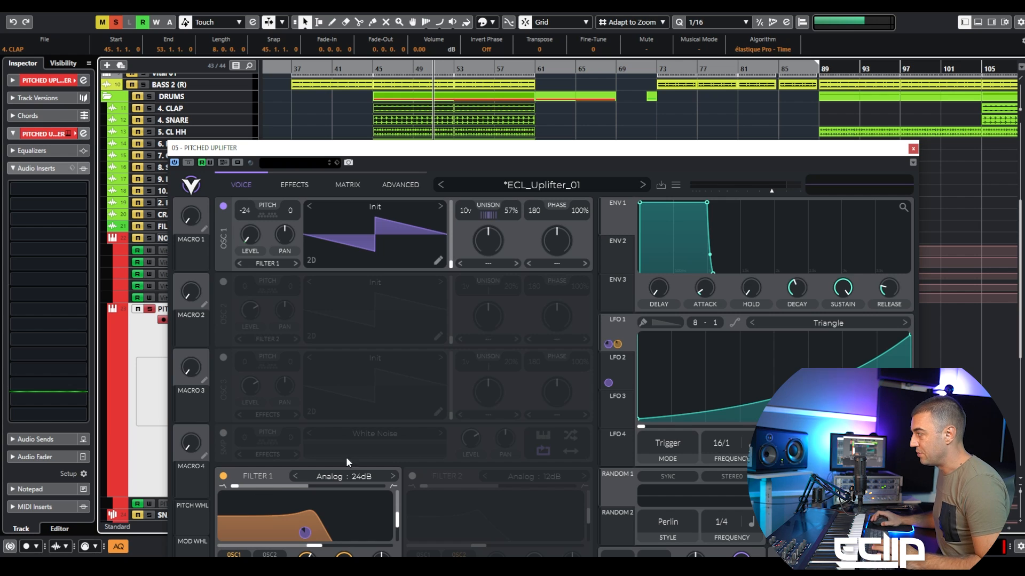
left_click(306, 185)
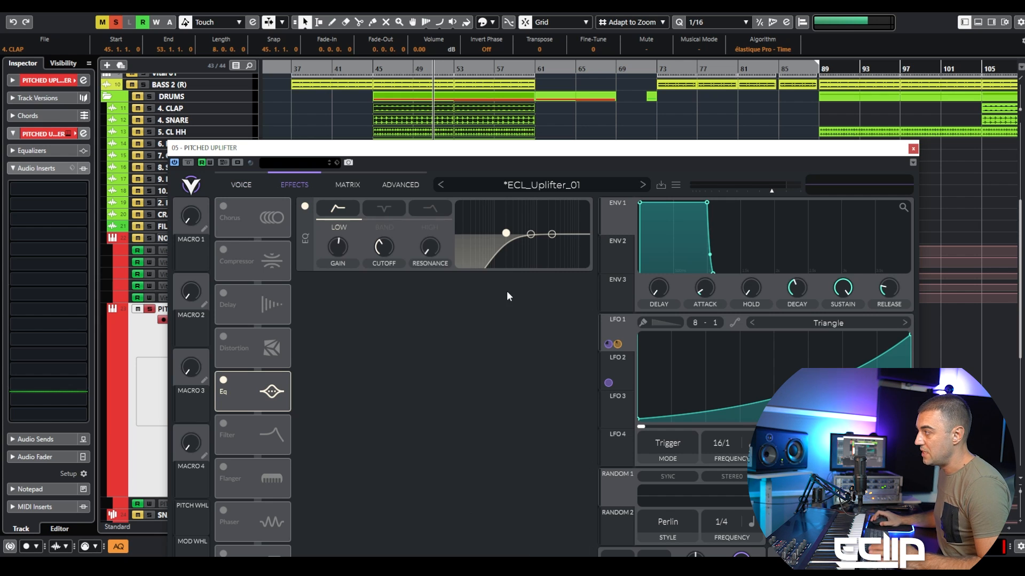
left_click(247, 185)
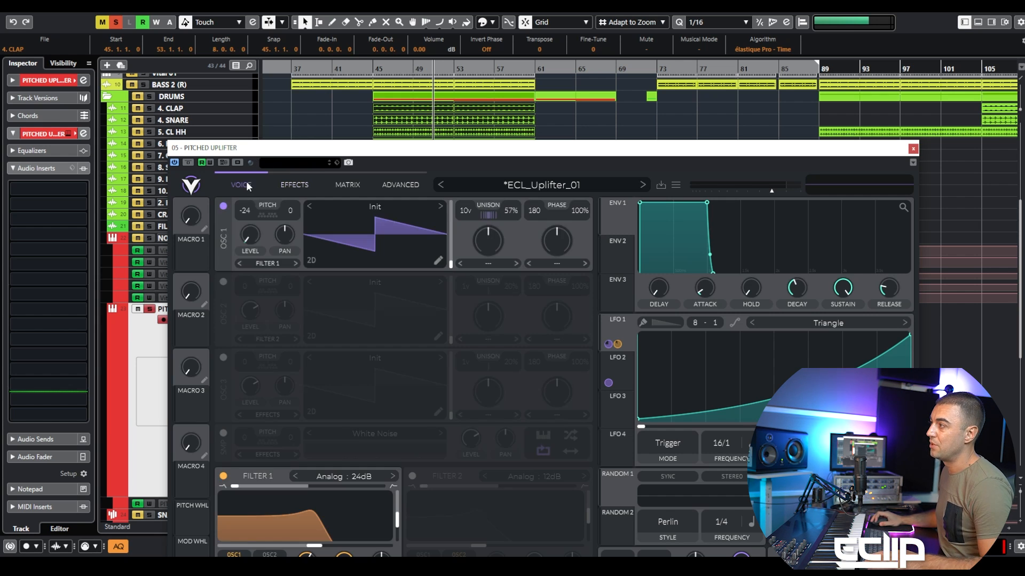
- Move the synth window off the track list, unsolo PITCHED UPLIFTER, and solo the NOISE UPLIFTER track again
left_click_drag(251, 148, 463, 216)
left_click(174, 240)
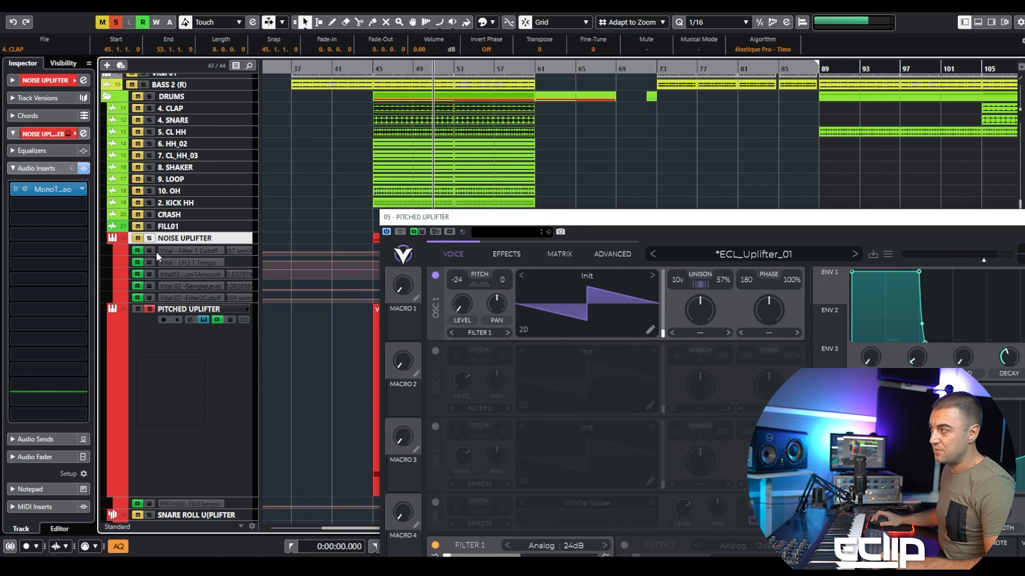
left_click(147, 310)
key("s")
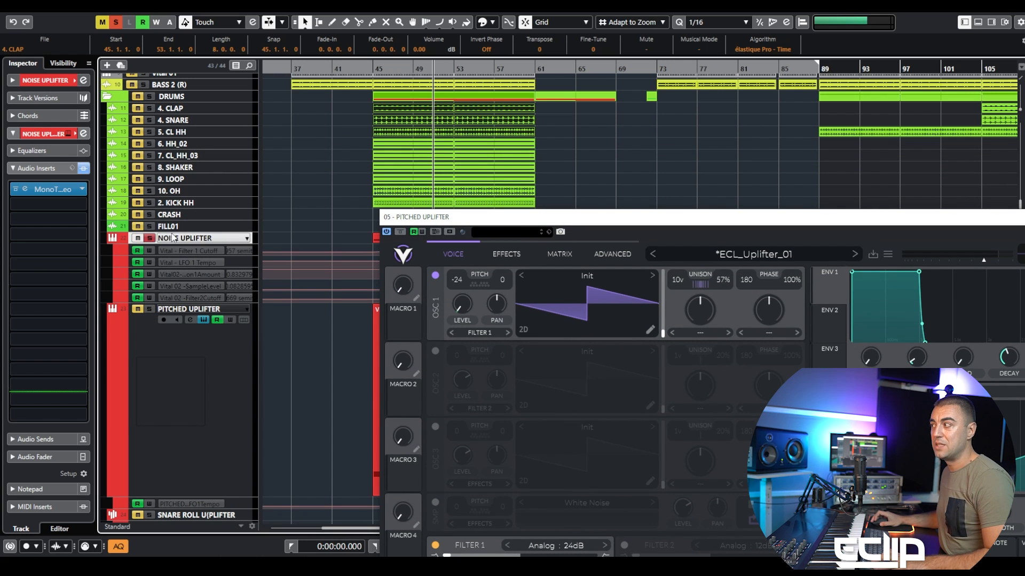
- Open the NOISE UPLIFTER track's MonoToStereo insert, compare its bypassed and active stereo image in DIGICheck Totalyser during playback, and stop
left_click(30, 195)
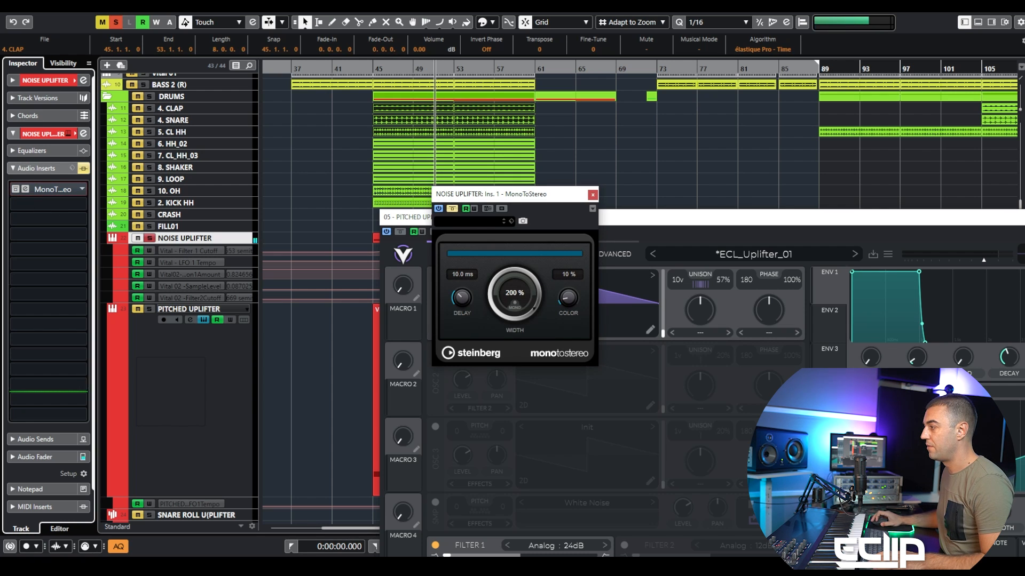
left_click_drag(0, 284, 623, 226)
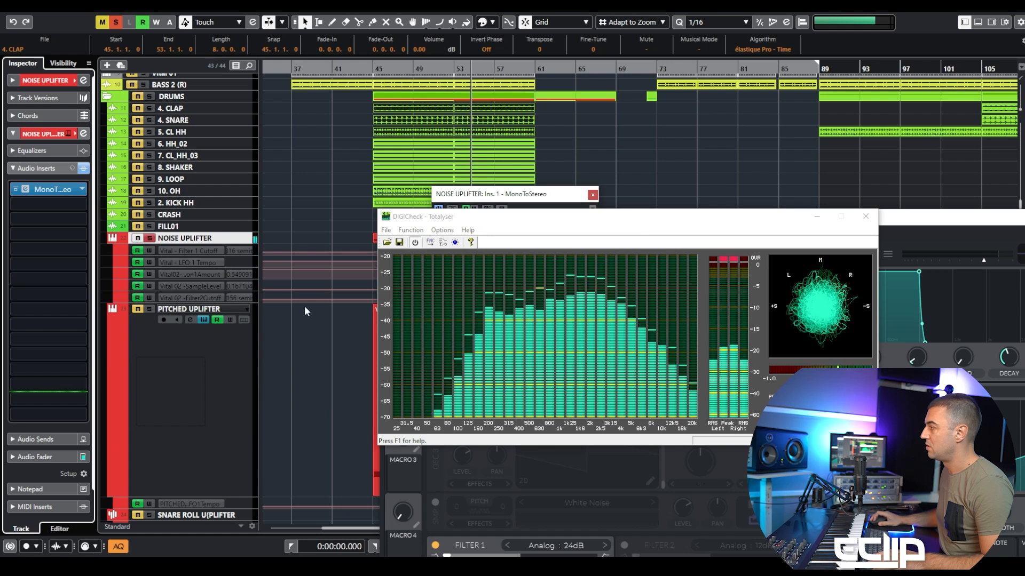
left_click(297, 350)
key("space")
- Put the DIGICheck analyzer away and remove the MonoToStereo effect from the NOISE UPLIFTER track's inserts
left_click(820, 217)
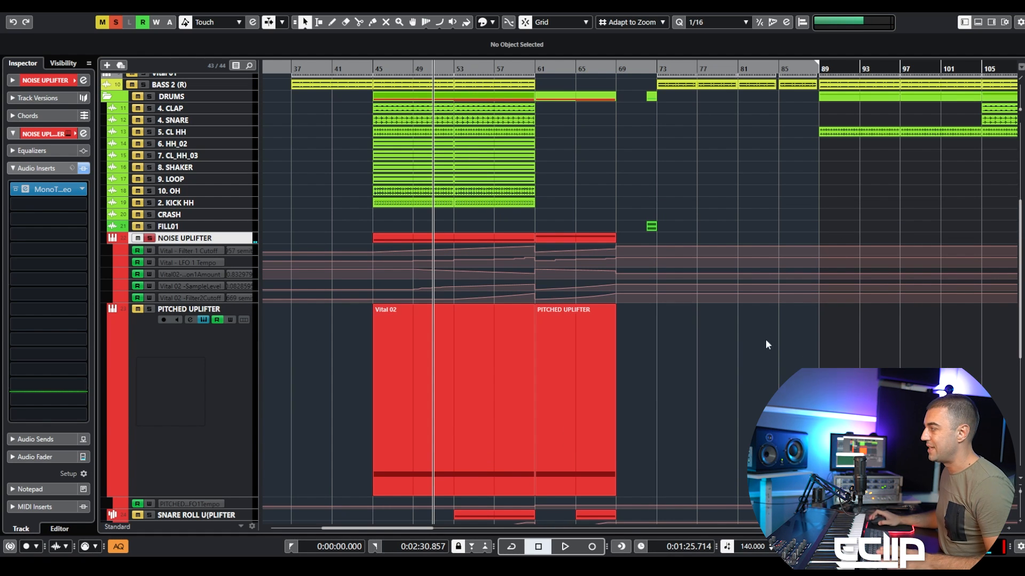
left_click(300, 374)
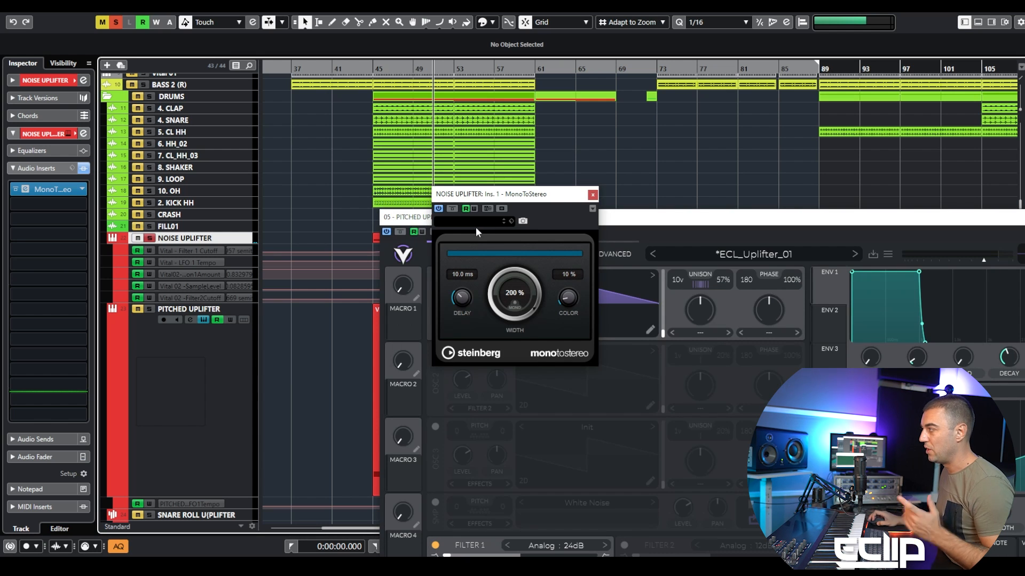
left_click(54, 190)
- Find PHA-979 in the effect list and load it into the NOISE UPLIFTER track's first insert slot
left_click(82, 189)
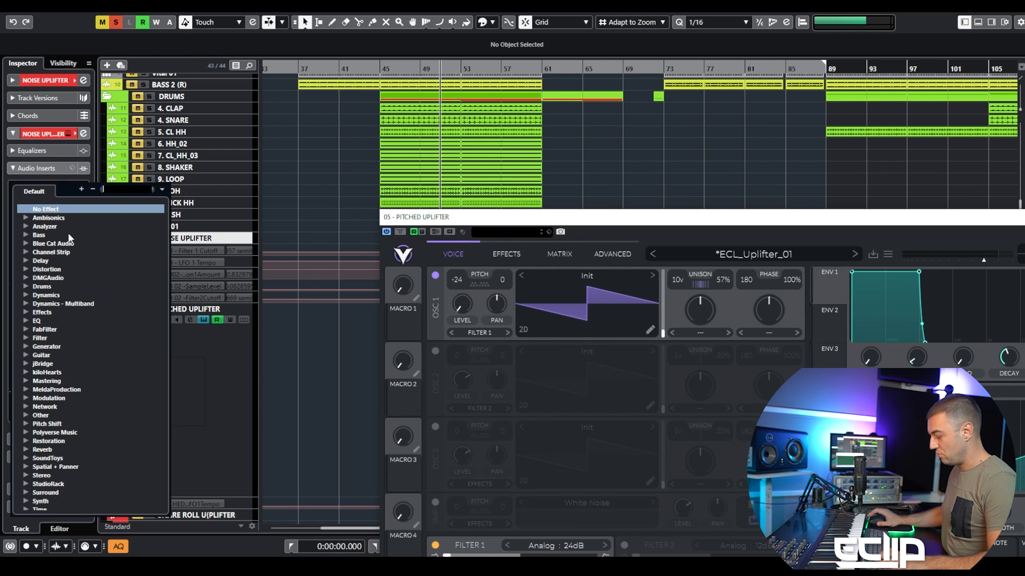
type("979")
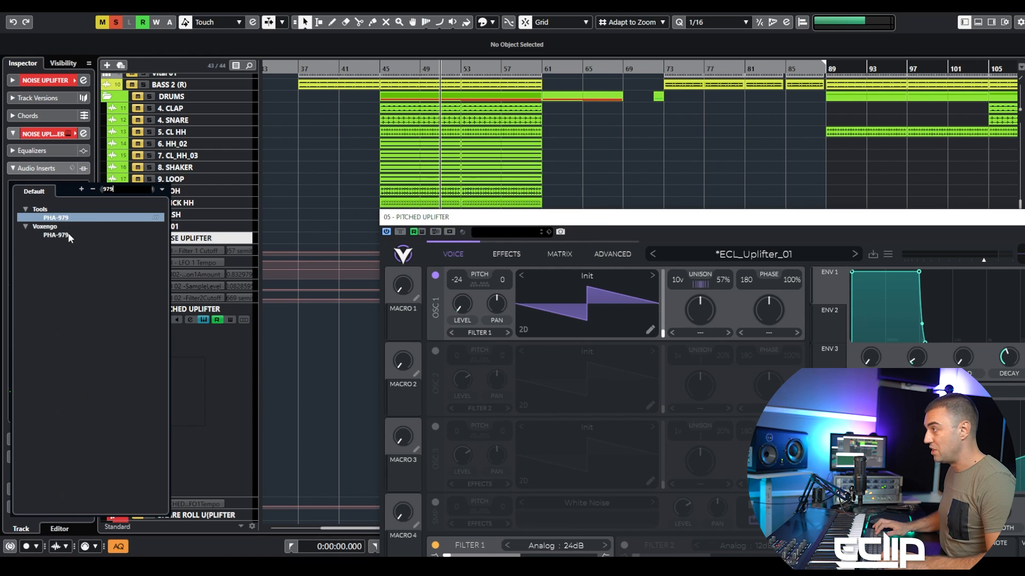
left_click(131, 217)
- Try PHA-979 during playback with the right phase at 0.0 and the right delay at 3.149, and remove the plug-in
left_click_drag(265, 278, 265, 274)
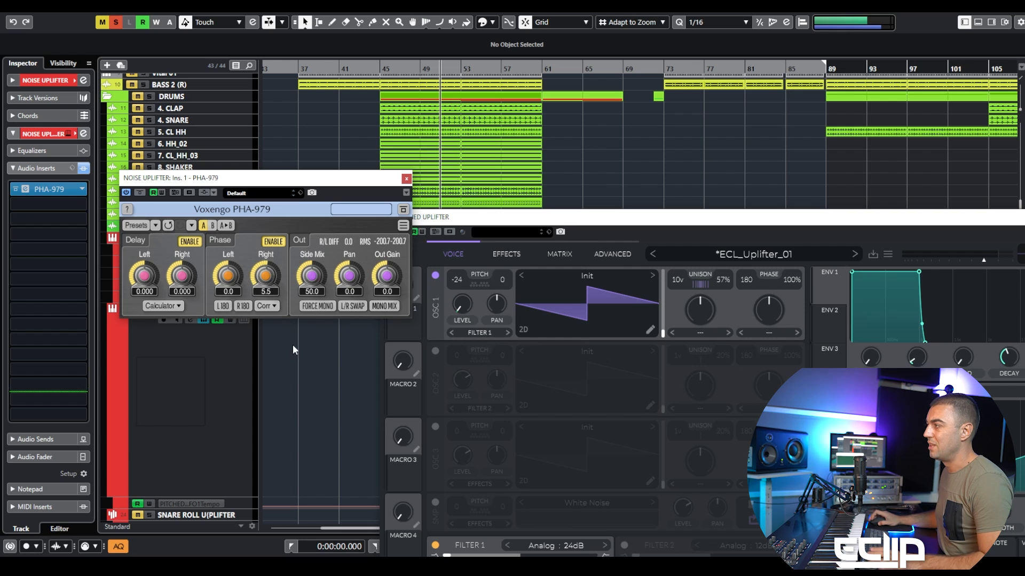
key("space")
double_click(264, 280)
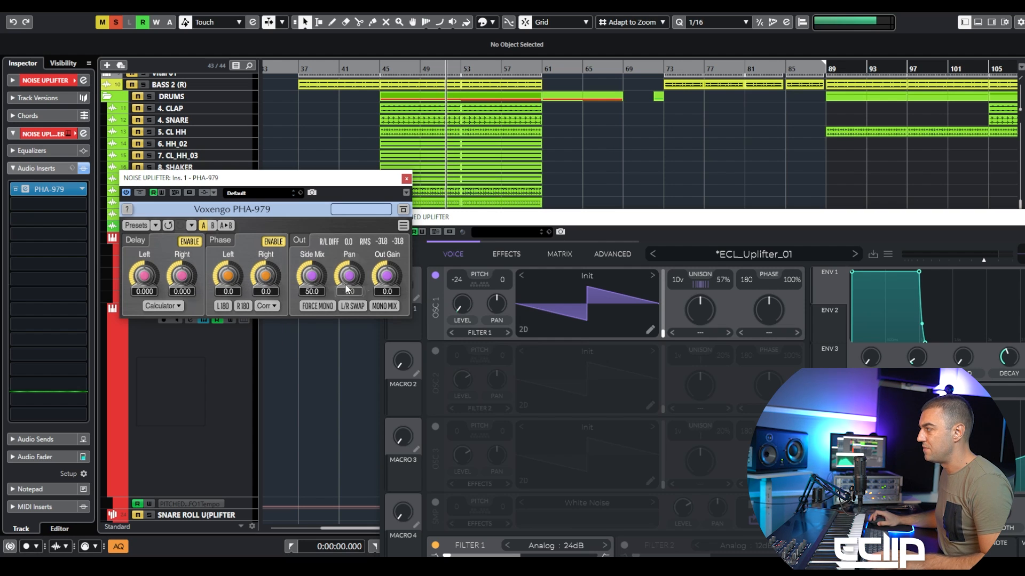
left_click_drag(177, 278, 182, 280)
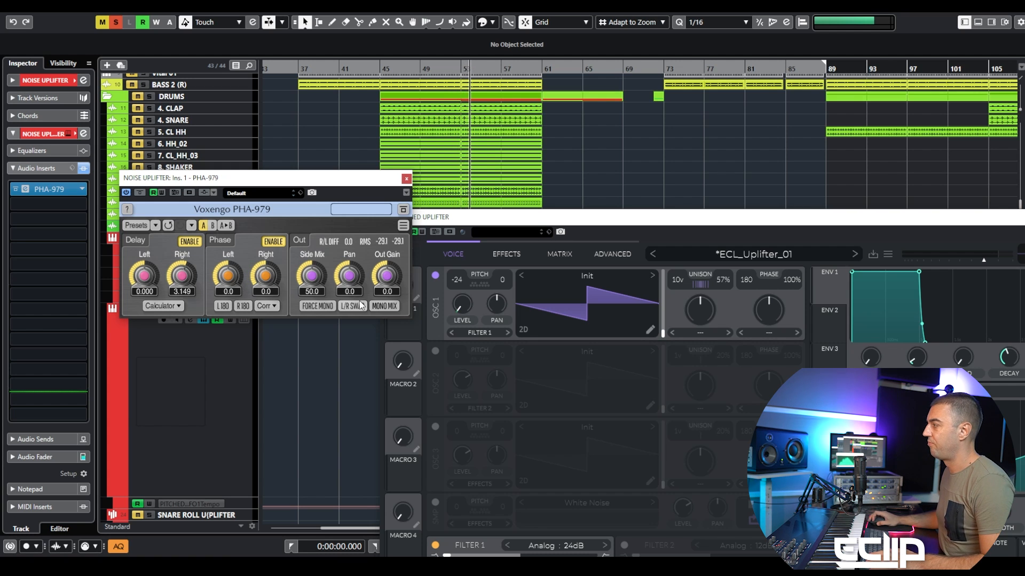
left_click_drag(43, 190, 364, 134)
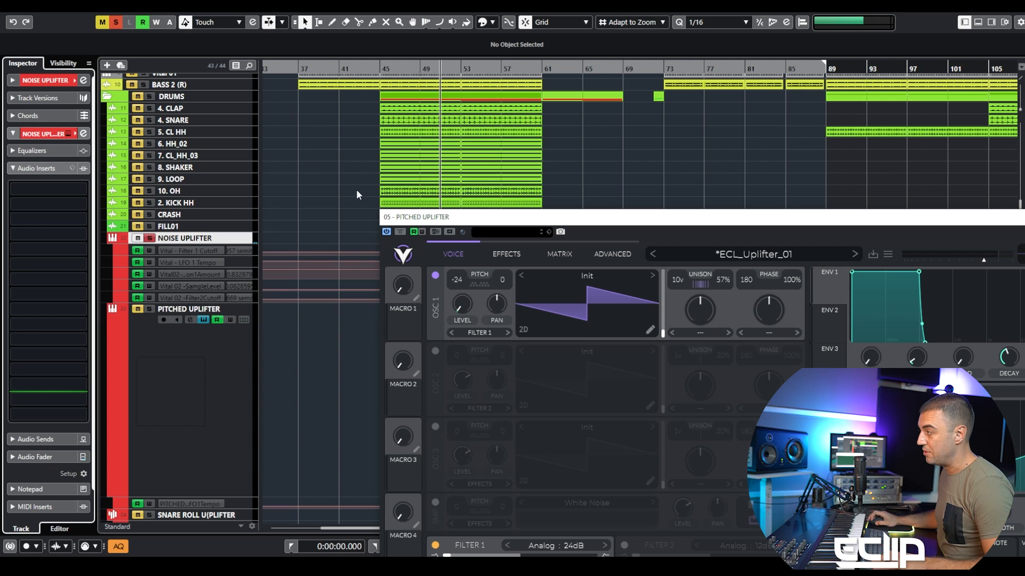
- Unsolo the NOISE UPLIFTER track and solo the PITCHED UPLIFTER track instead, keeping the Vital window clear of its part
key("s")
left_click_drag(453, 216, 623, 176)
left_click(237, 353)
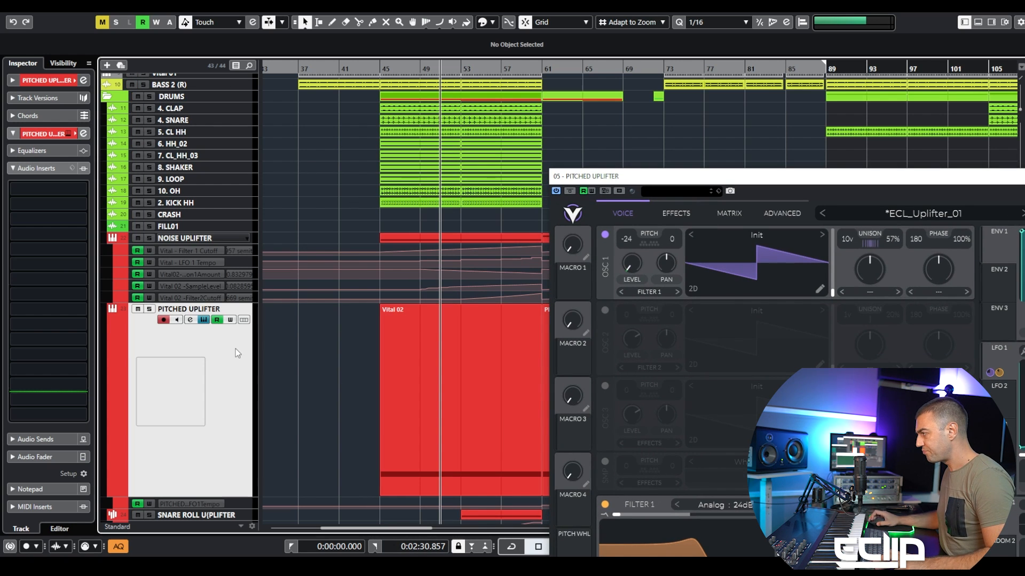
key("z")
key("z")
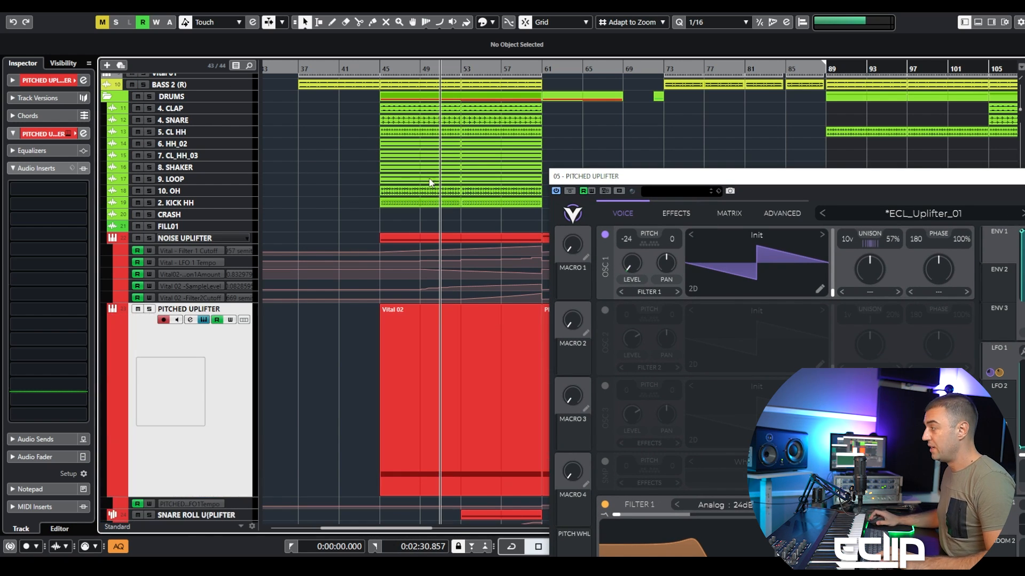
left_click_drag(628, 186, 632, 90)
key("s")
- Play the PITCHED UPLIFTER part from around bar 45 and examine LFO 2 and LFO 1 in Vital
key("space")
key("space")
left_click_drag(272, 500, 270, 320)
left_click(431, 247)
left_click_drag(430, 245, 340, 266)
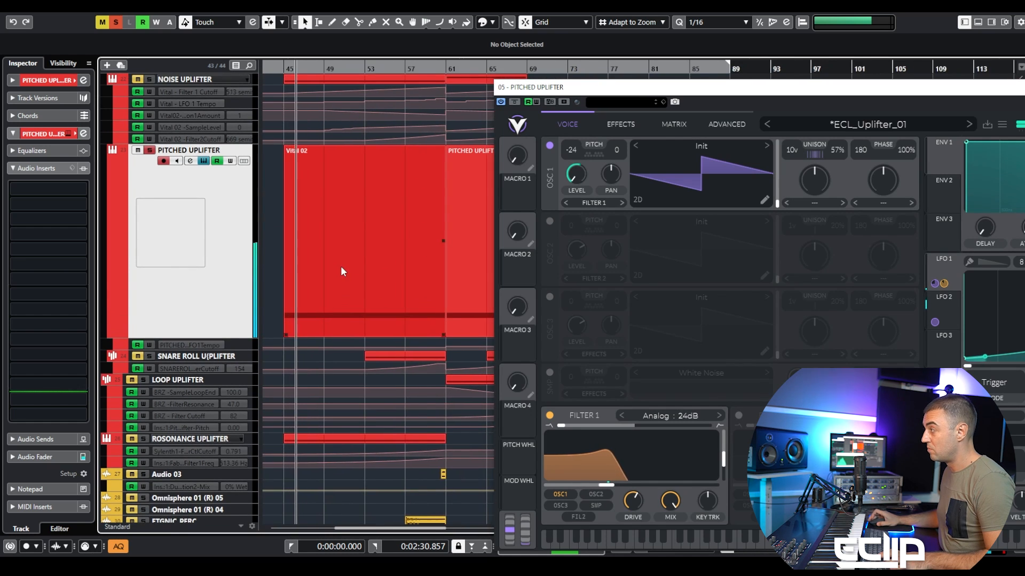
scroll(341, 265, "down", 2)
left_click_drag(601, 87, 336, 73)
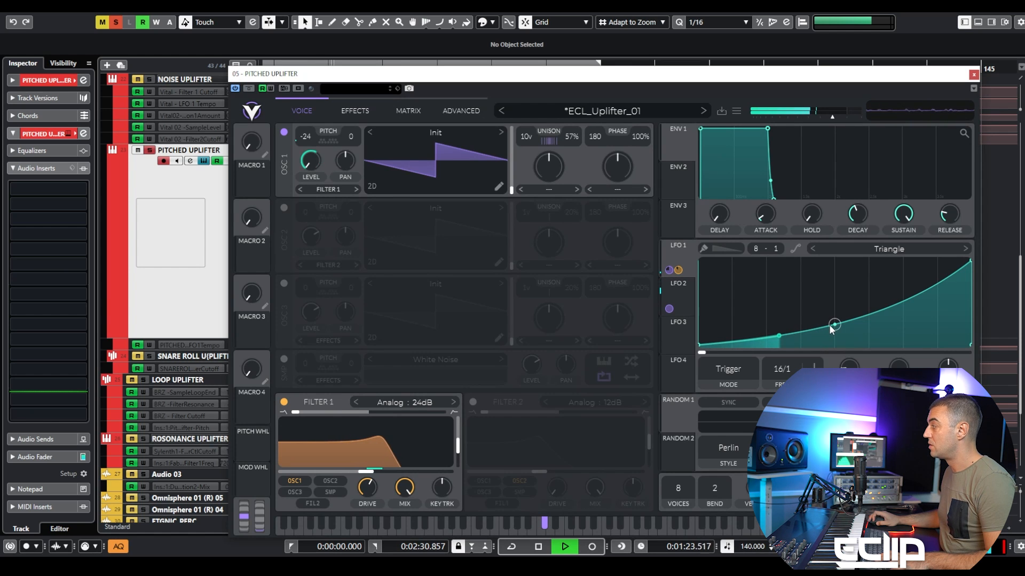
left_click(681, 293)
left_click(677, 261)
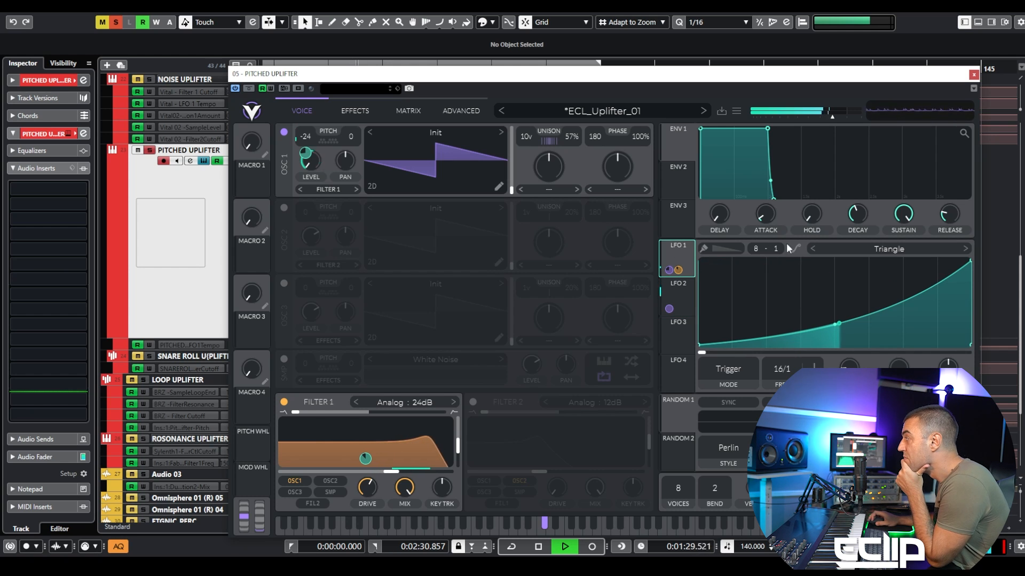
- Set Vital's pitch bend range to 24 during playback, and stop
left_click_drag(459, 75, 457, 67)
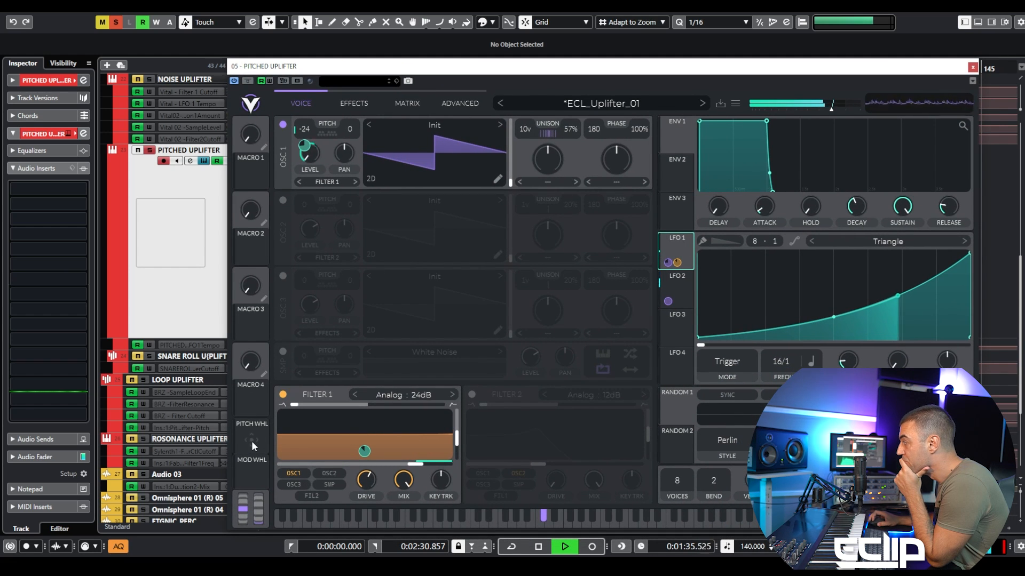
left_click_drag(717, 483, 711, 180)
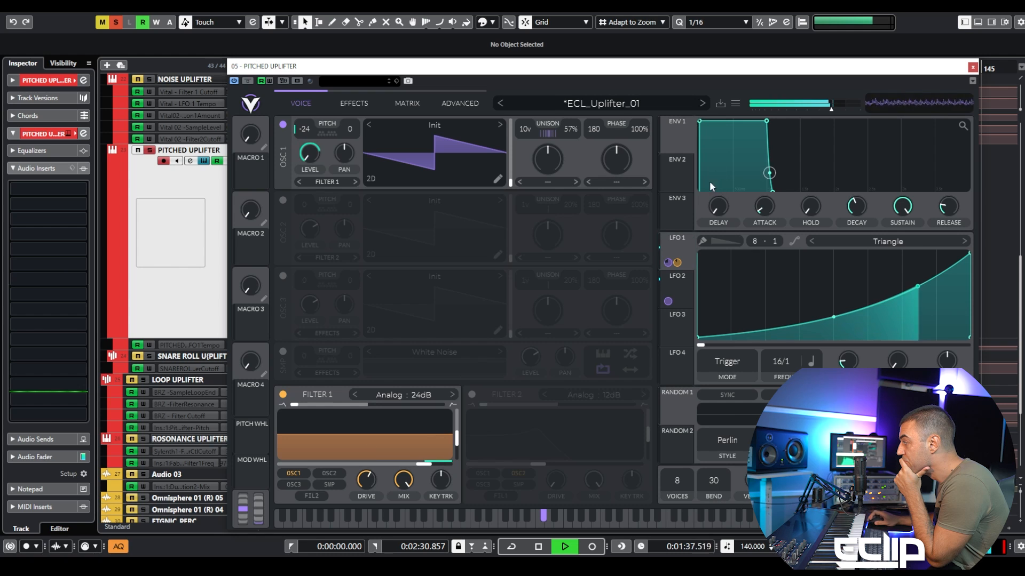
left_click_drag(720, 517, 720, 559)
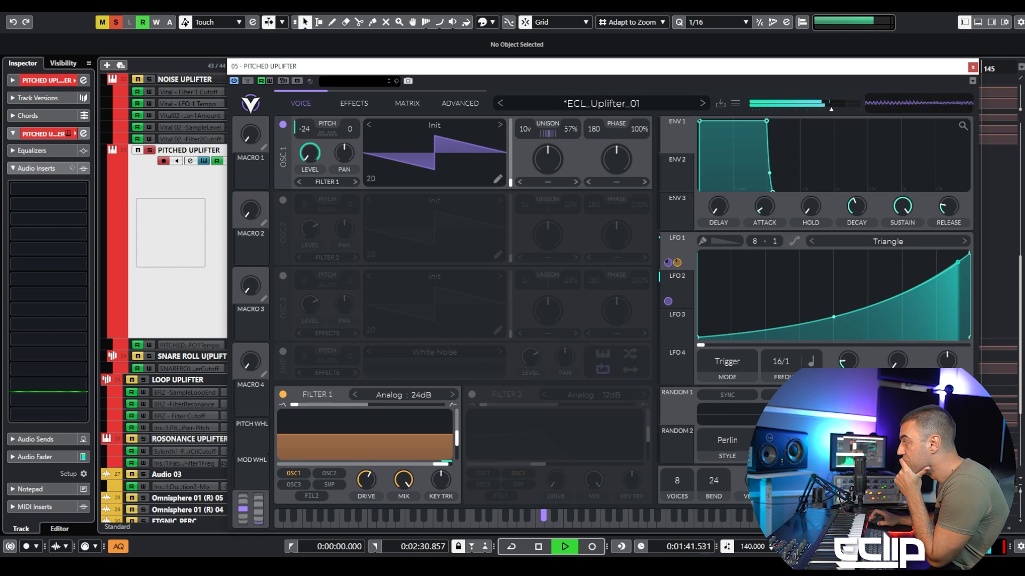
key("space")
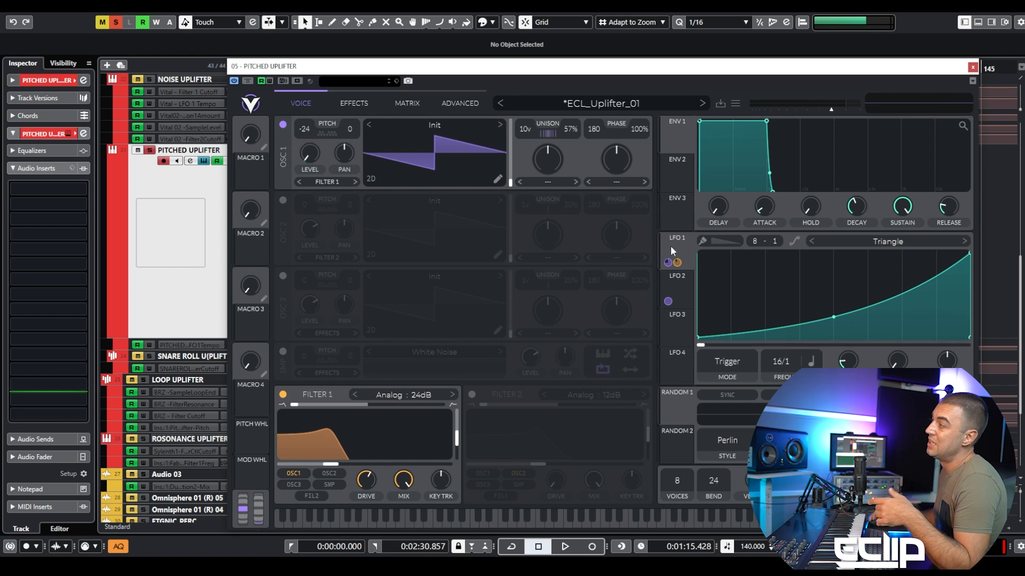
- Try LFO 2 with its curve's end point lowered almost to zero during playback, restore the curve, and stop
mouse_move(672, 247)
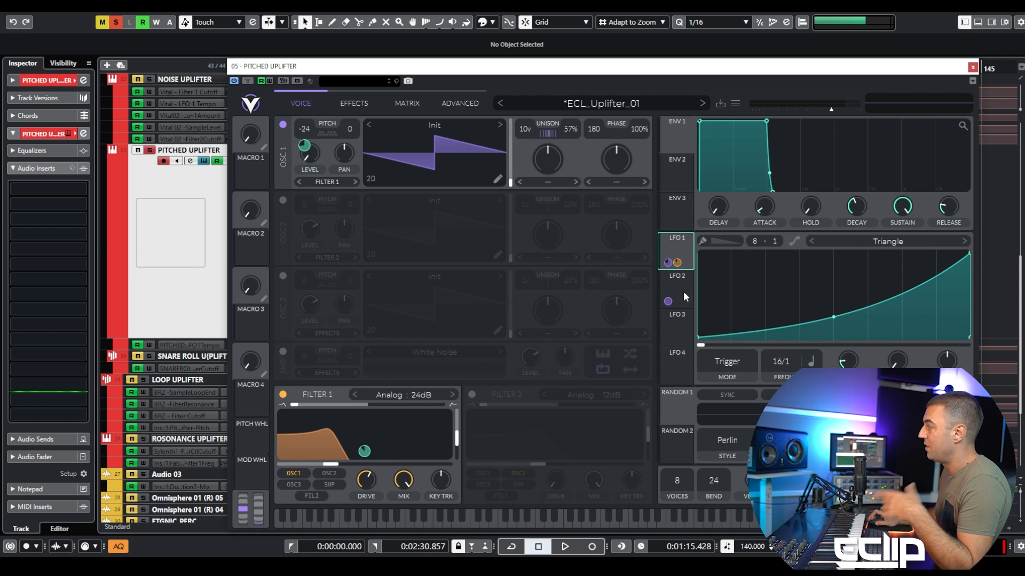
left_click(671, 276)
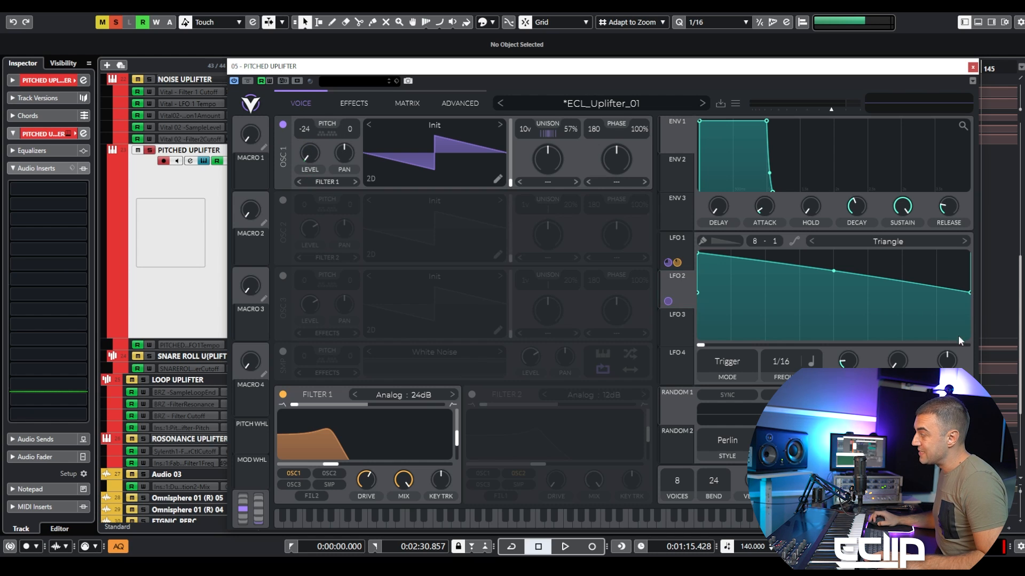
left_click_drag(969, 294, 968, 337)
key("space")
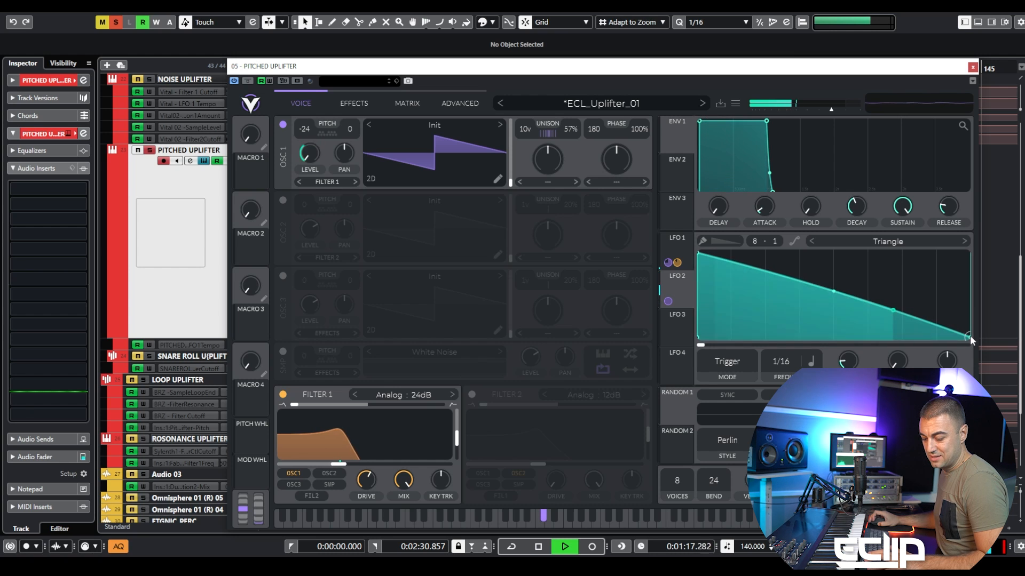
left_click_drag(969, 336, 984, 293)
key("space")
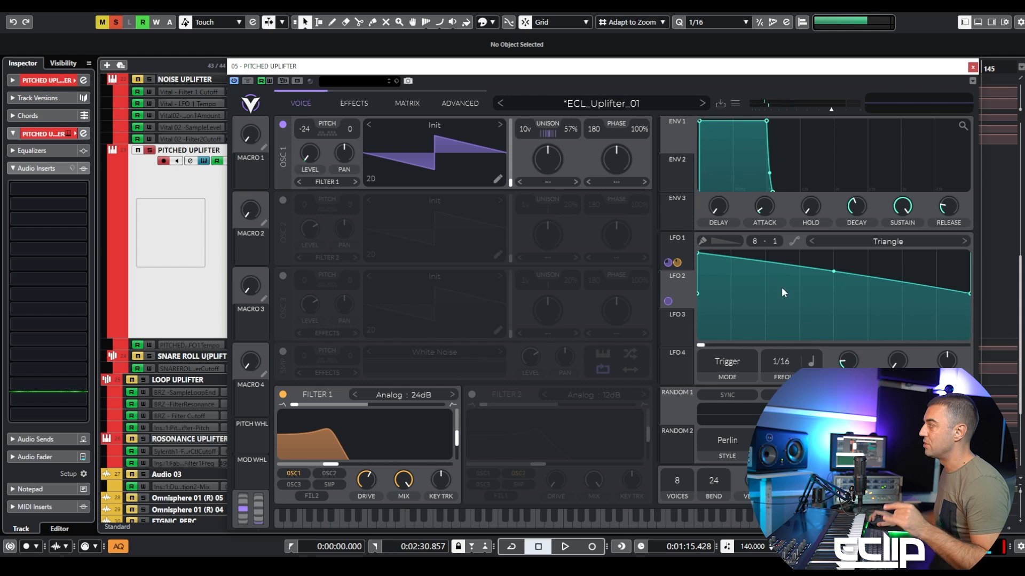
- Close and reopen the PITCHED UPLIFTER's Vital, enable oscillator 2 and modulate its level with LFO 1
left_click(973, 67)
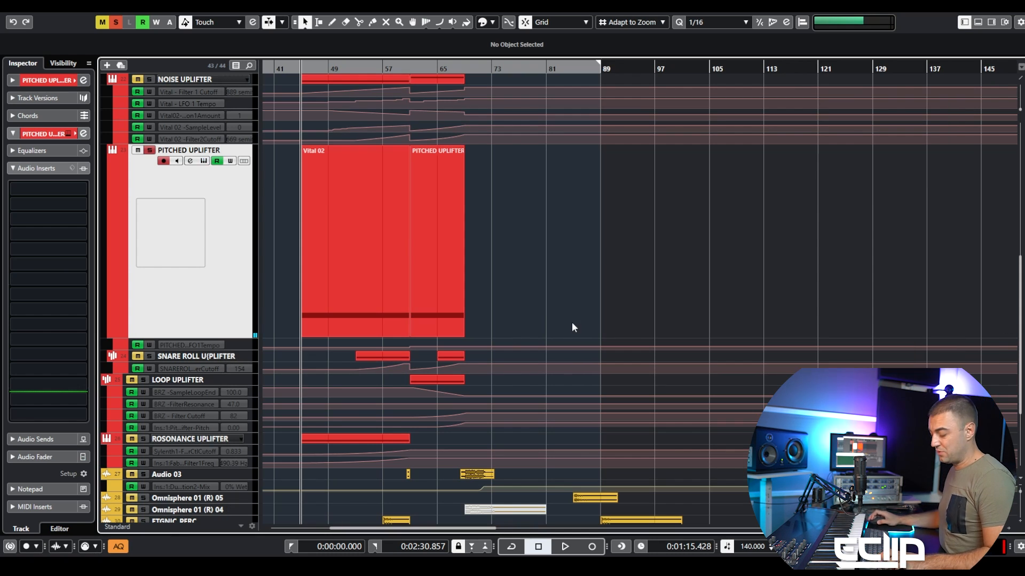
key("e")
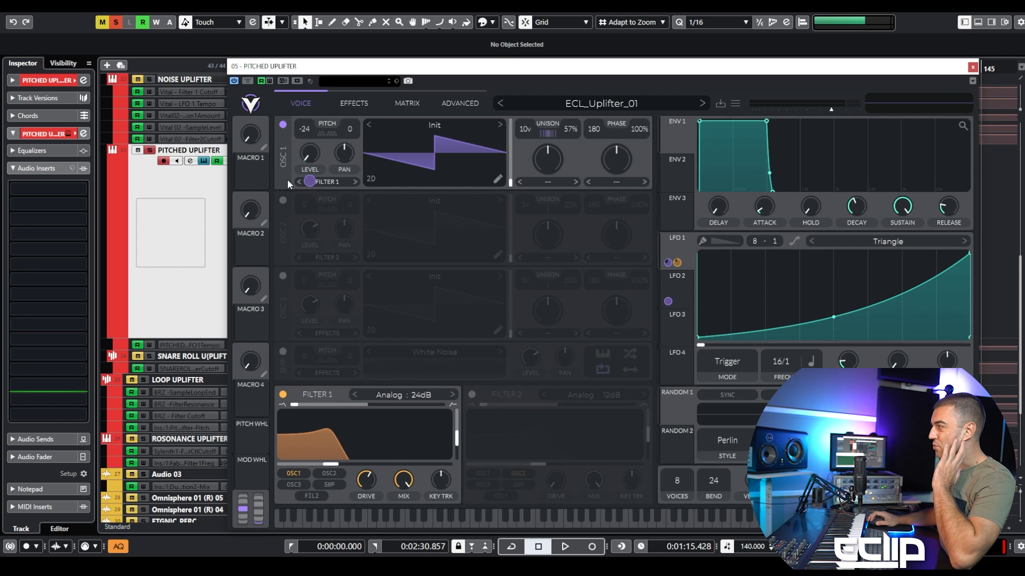
left_click(283, 200)
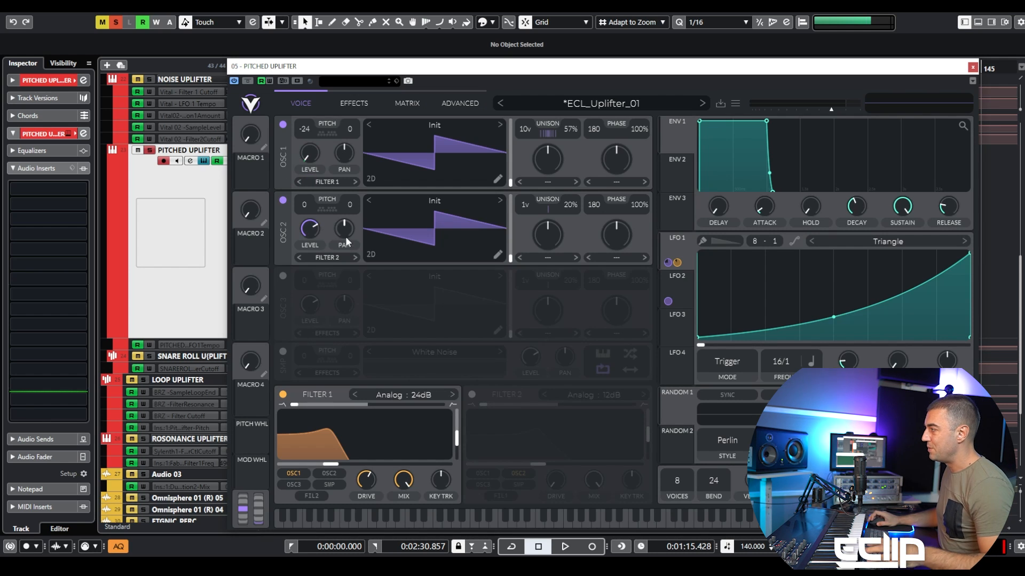
left_click_drag(669, 262, 308, 230)
- Route oscillator 2 to Filter 1 and set its wavetable to Brown Noise
left_click(331, 259)
left_click(346, 269)
left_click(500, 201)
left_click(501, 199)
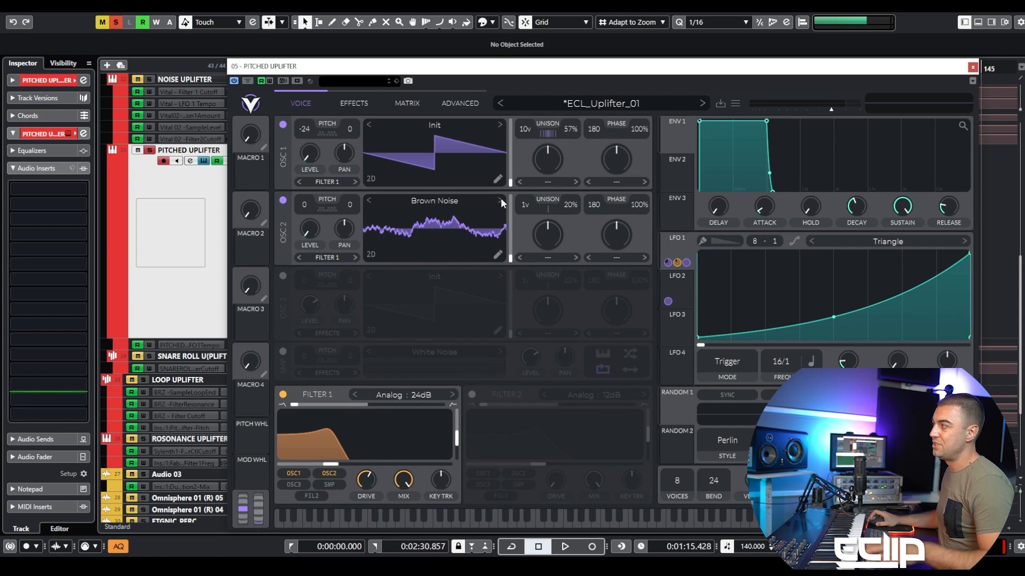
- Start playback and modulate oscillator 2's level with LFO 2 and its pitch with LFO 1
key("space")
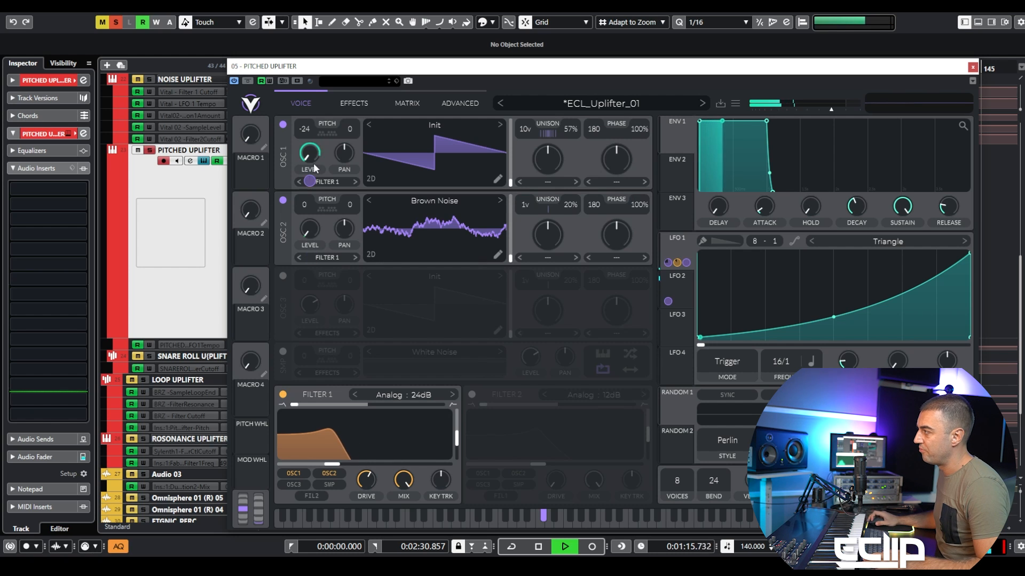
left_click(673, 289)
left_click_drag(667, 301, 311, 230)
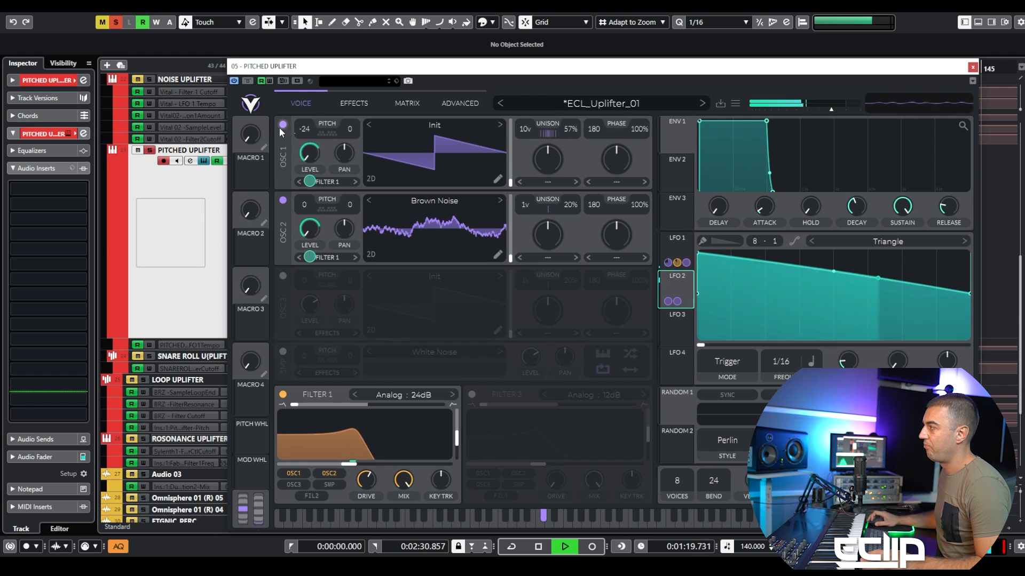
left_click(675, 250)
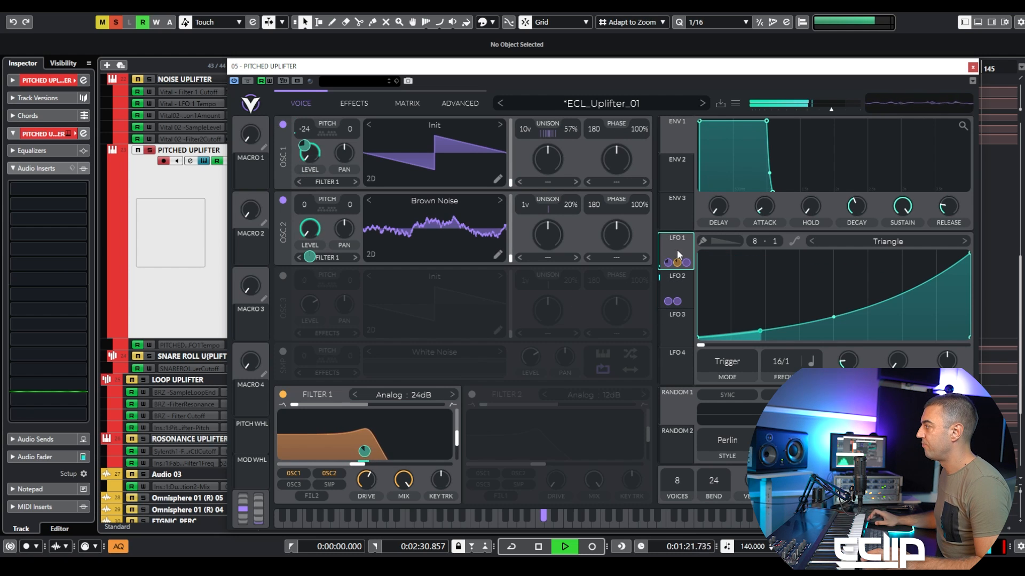
left_click_drag(668, 262, 315, 213)
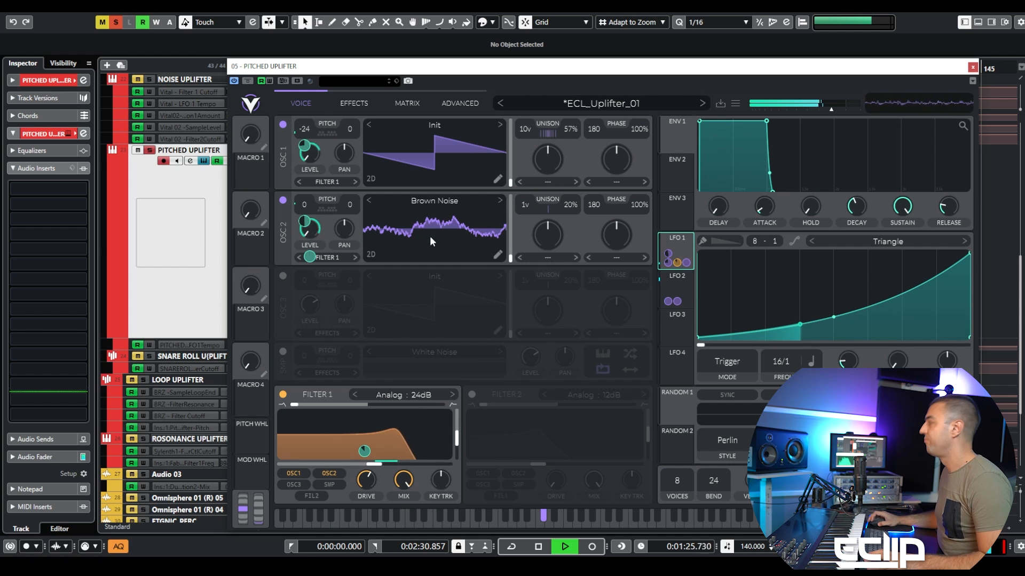
- Set oscillator 2's unison to 5 voices with 43% detune, leaving its spectral effect at none
left_click_drag(525, 206, 596, 187)
left_click(554, 261)
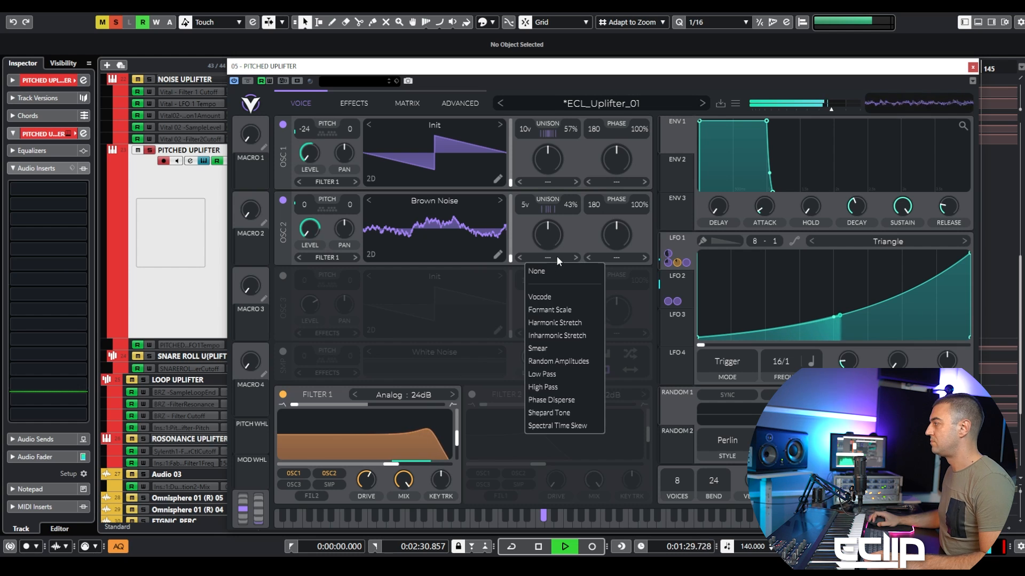
left_click(588, 226)
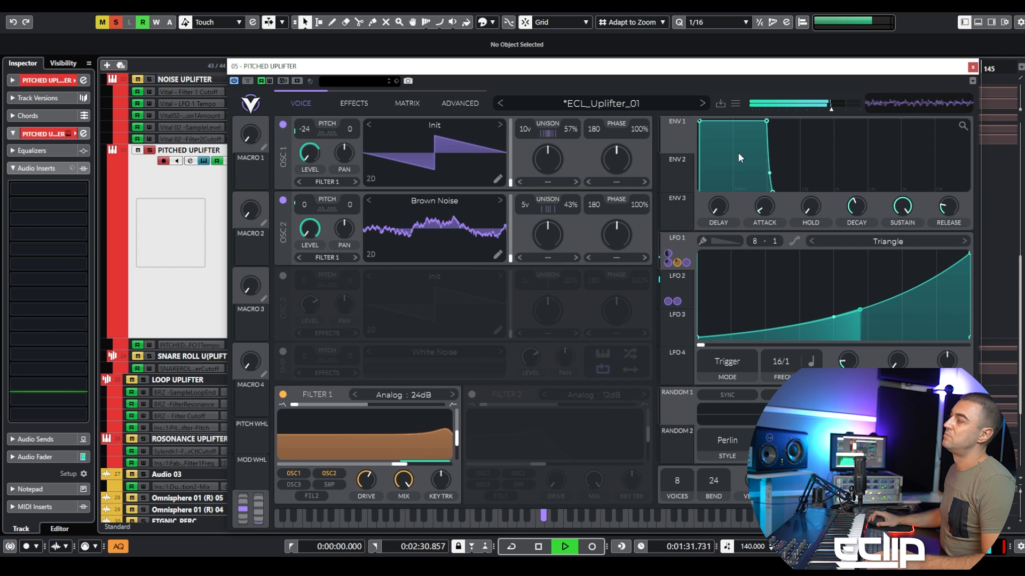
- Save the preset under ECL_Uplifter_01, overwriting the existing file
left_click(720, 103)
left_click(667, 412)
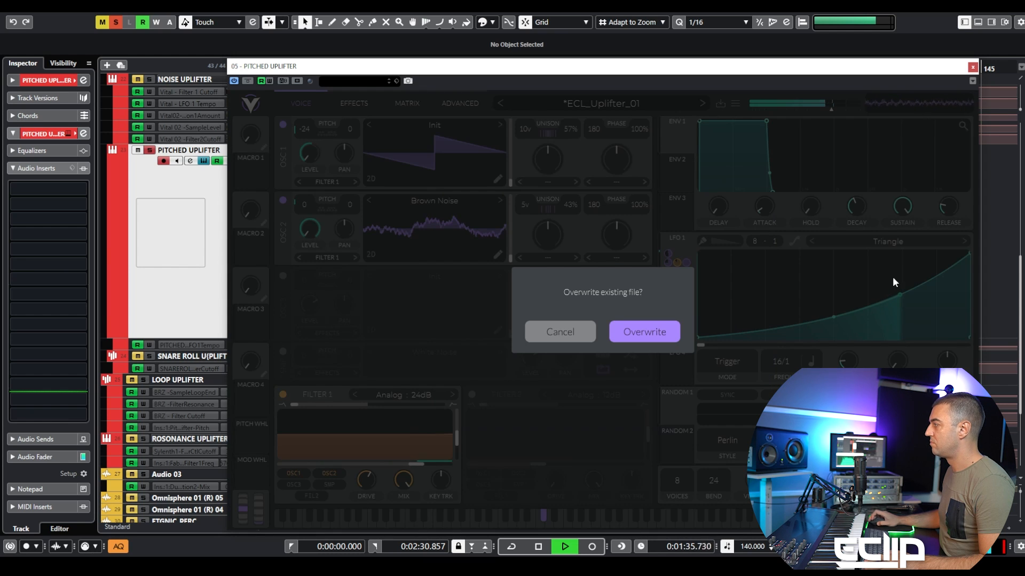
left_click(664, 337)
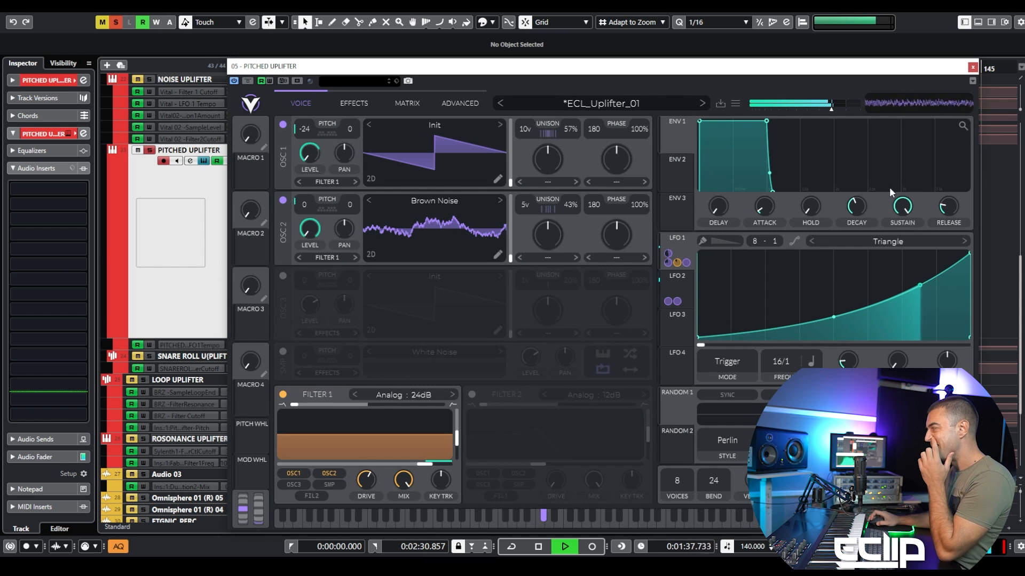
- Test Vital's pitch wheel during playback, stop, and uncover the PITCHED UPLIFTER part in the arrangement
left_click_drag(244, 514, 257, 455)
key("space")
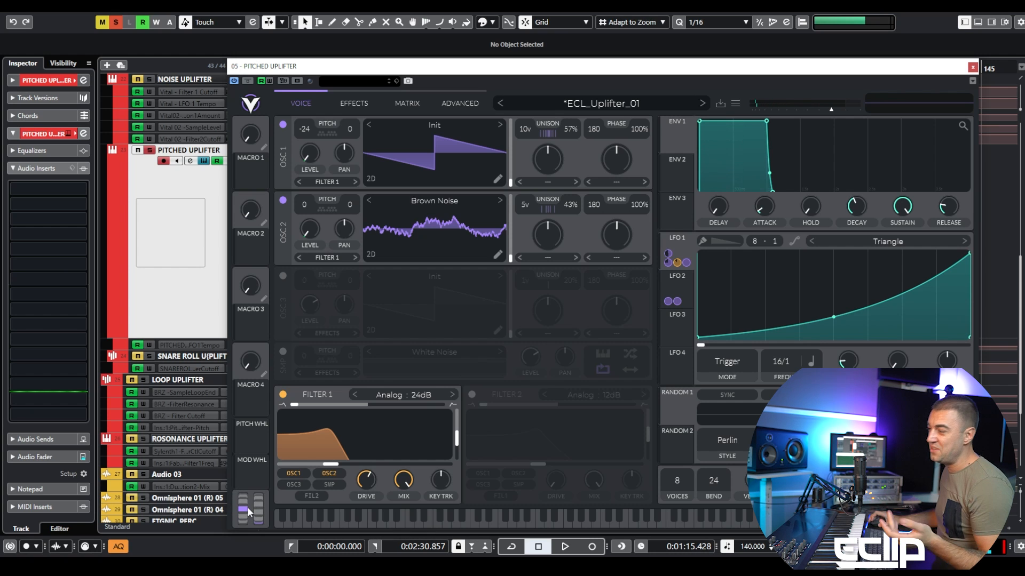
left_click_drag(632, 66, 710, 367)
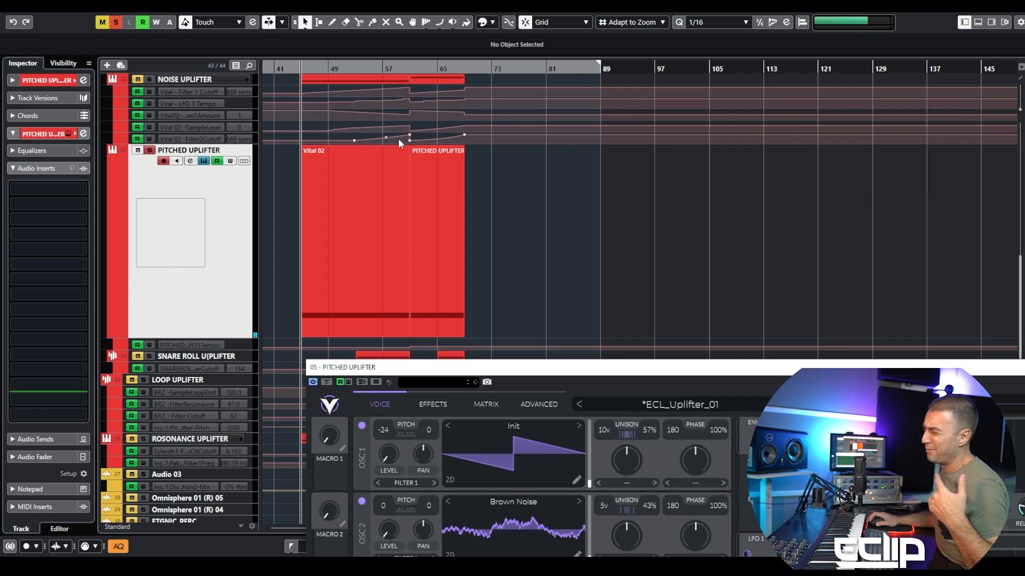
- Set Vital's pitch bend range to 14 and move the plug-in window off the arrangement
left_click_drag(422, 367, 283, 50)
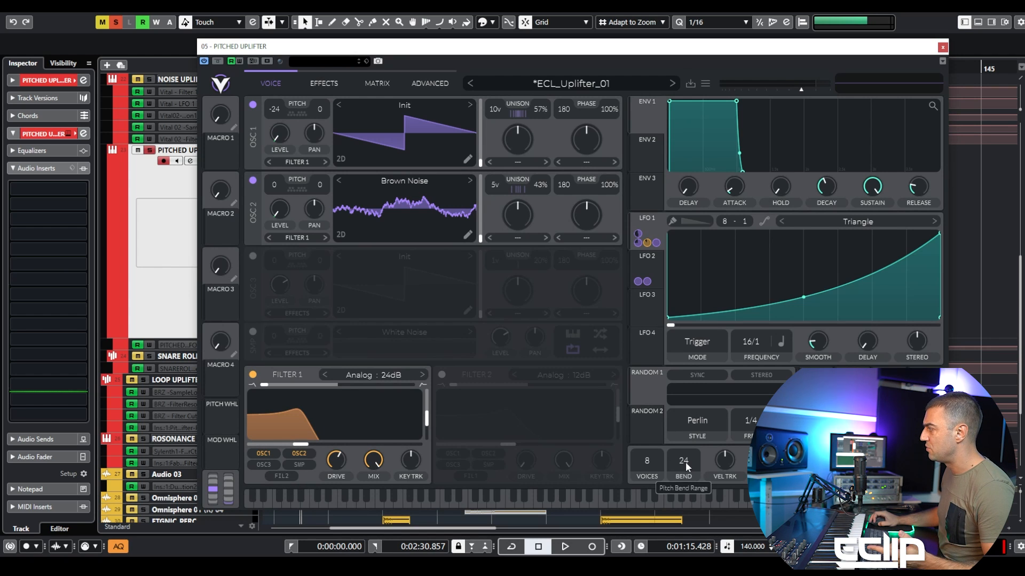
left_click_drag(684, 463, 684, 481)
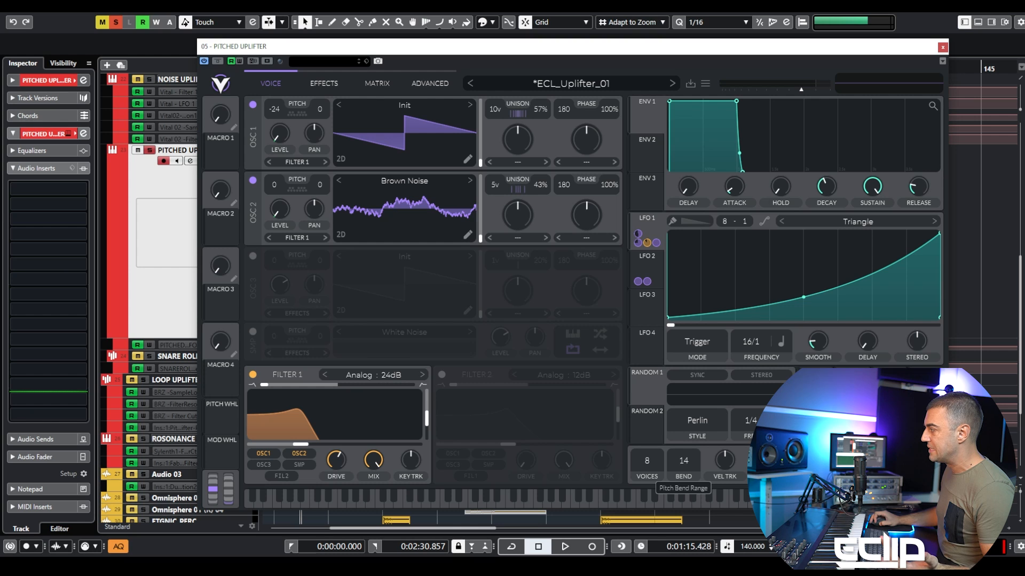
left_click_drag(469, 39, 781, 170)
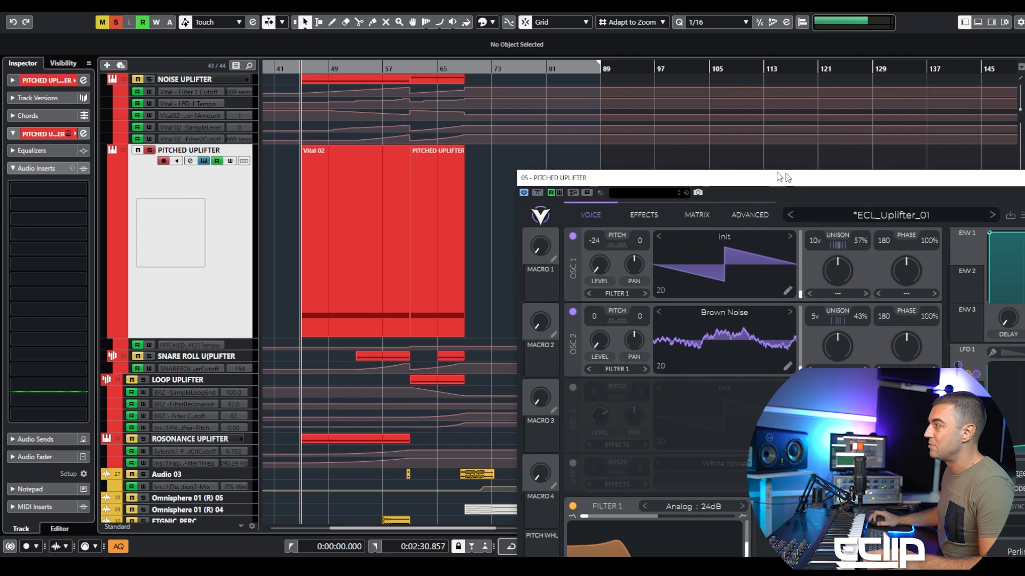
- Play the PITCHED UPLIFTER part toward bar 61, bending Vital's pitch wheel upward, and stop
key("space")
left_click_drag(584, 176, 567, 53)
scroll(391, 254, "up", 2)
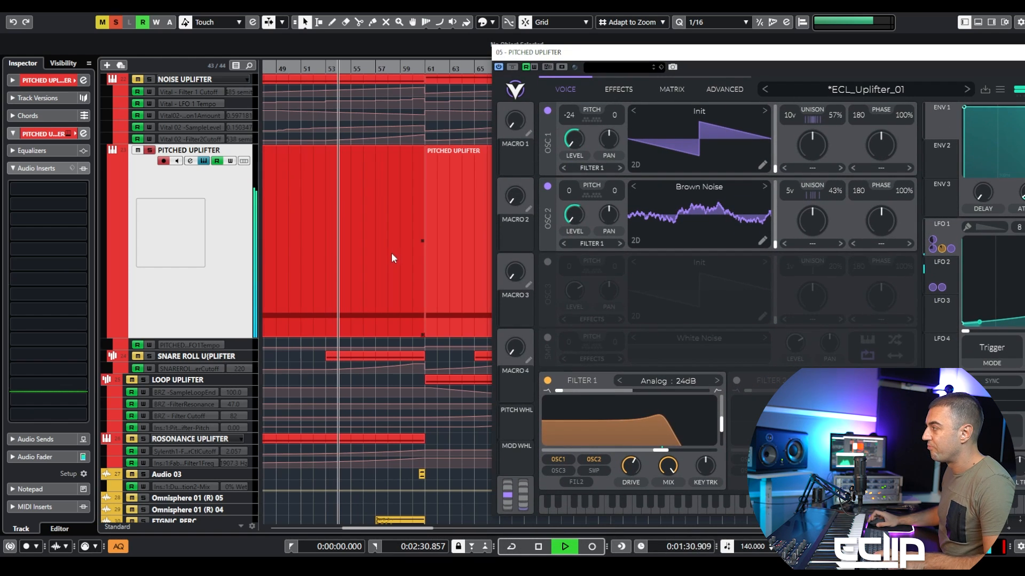
left_click(512, 497)
left_click_drag(511, 495, 523, 455)
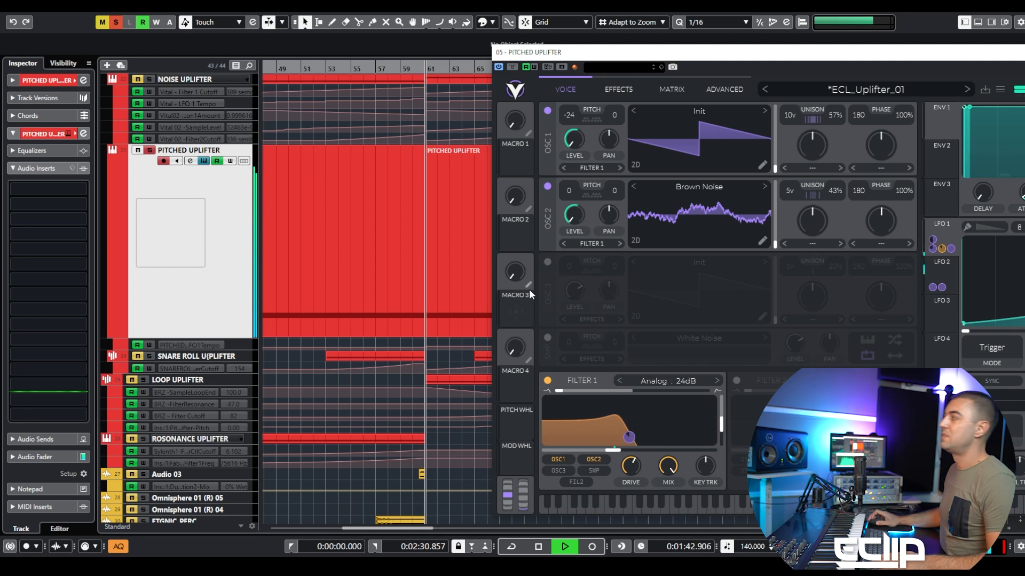
key("space")
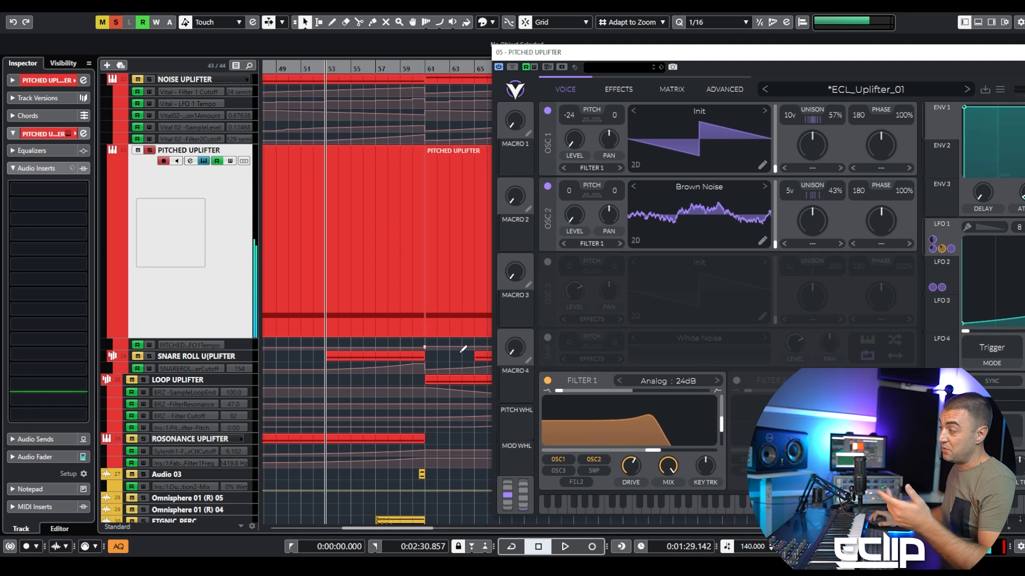
- Close the Vital window and unsolo the PITCHED UPLIFTER track, bringing the remaining uplifter tracks into view
left_click_drag(666, 52, 288, 49)
left_click(859, 51)
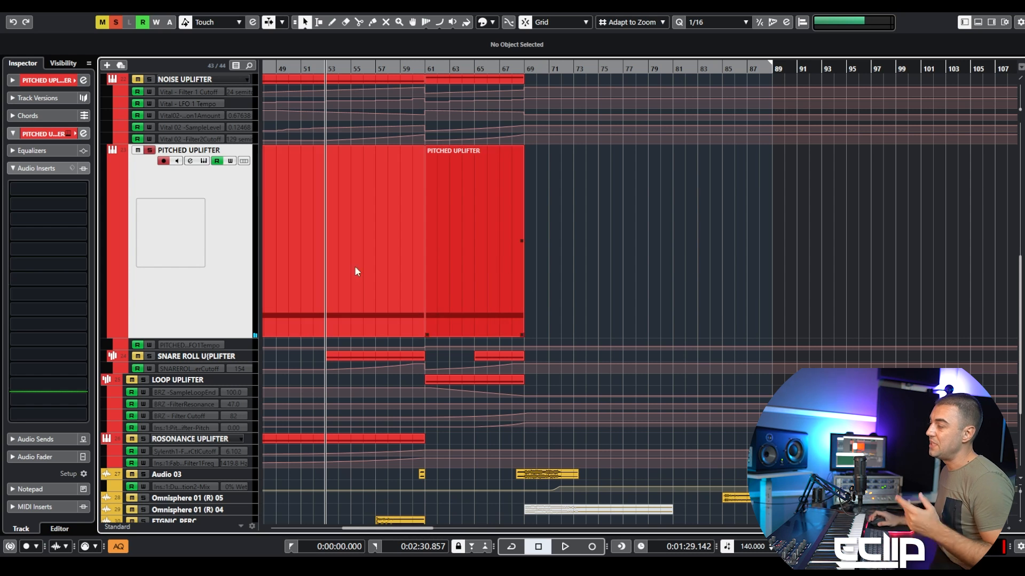
left_click(150, 150)
left_click_drag(496, 209, 696, 158)
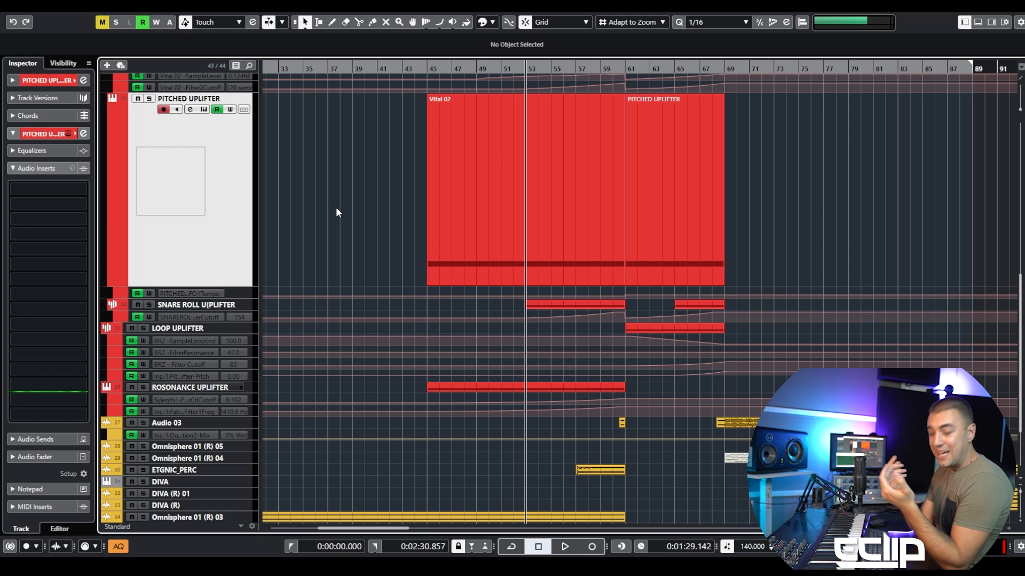
- Audition the soloed PITCHED UPLIFTER track against its channel equalizer's spectrum, close the channel settings, and unsolo and shrink the track
key("e")
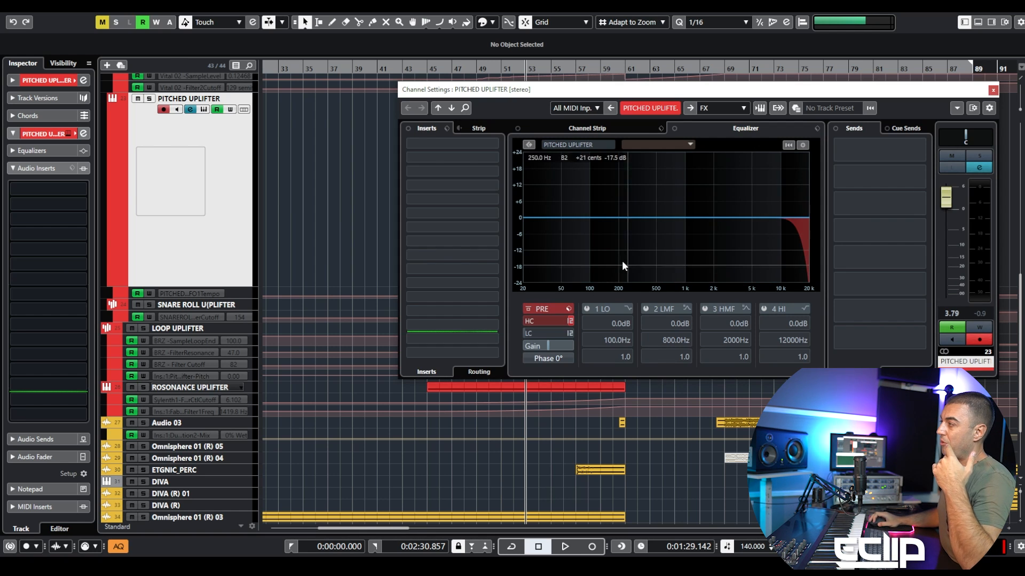
key("space")
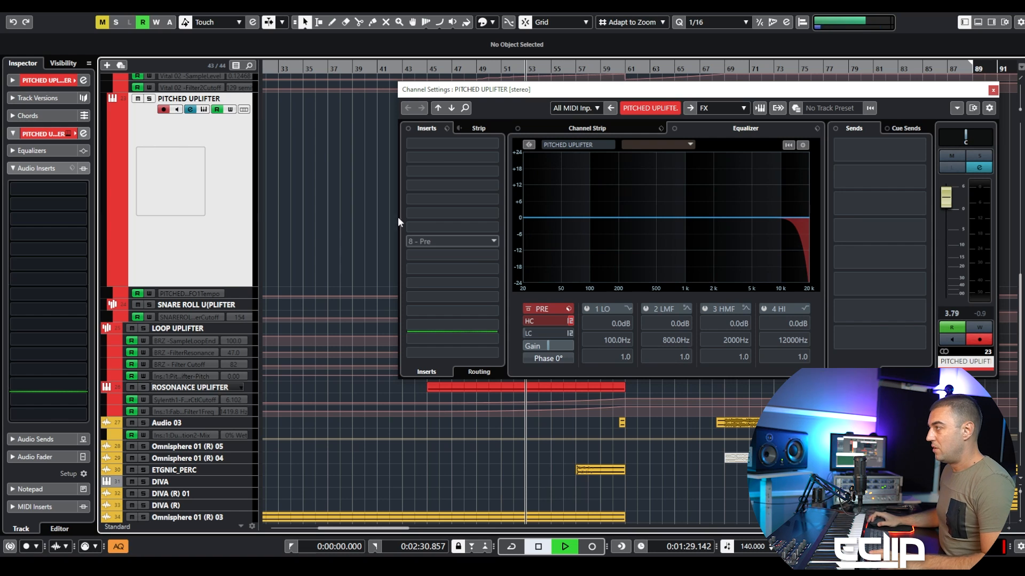
key("s")
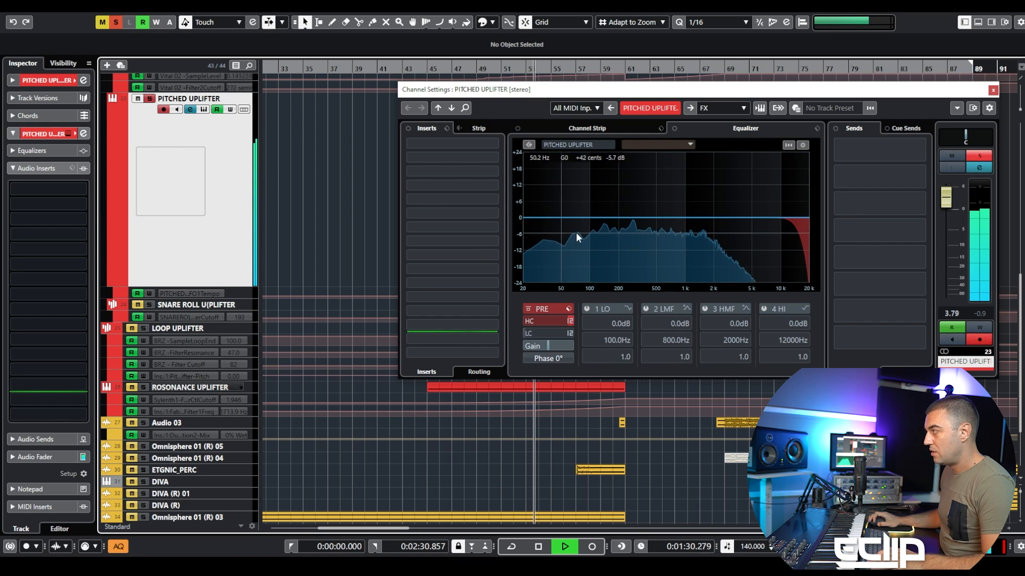
key("space")
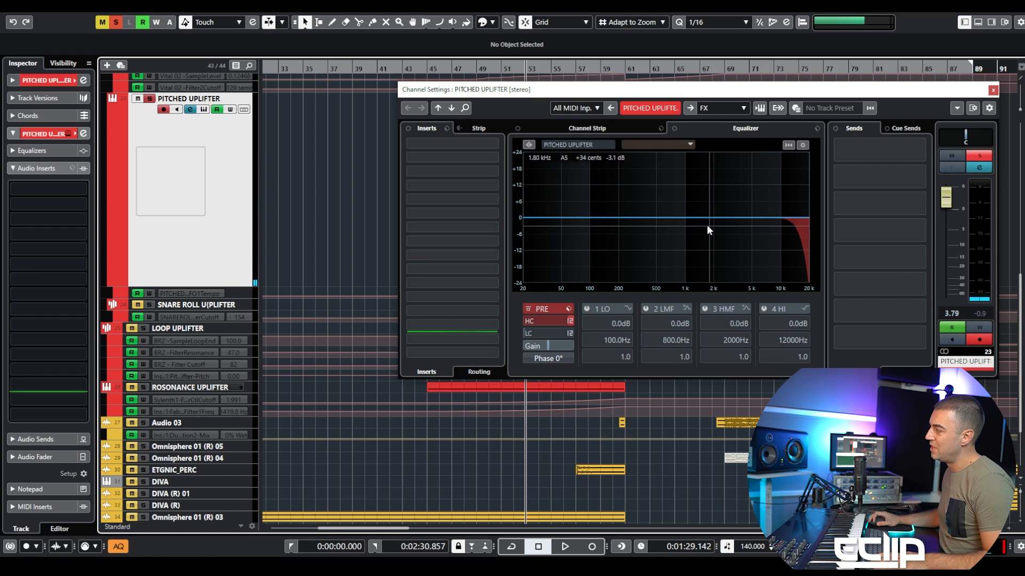
left_click(993, 90)
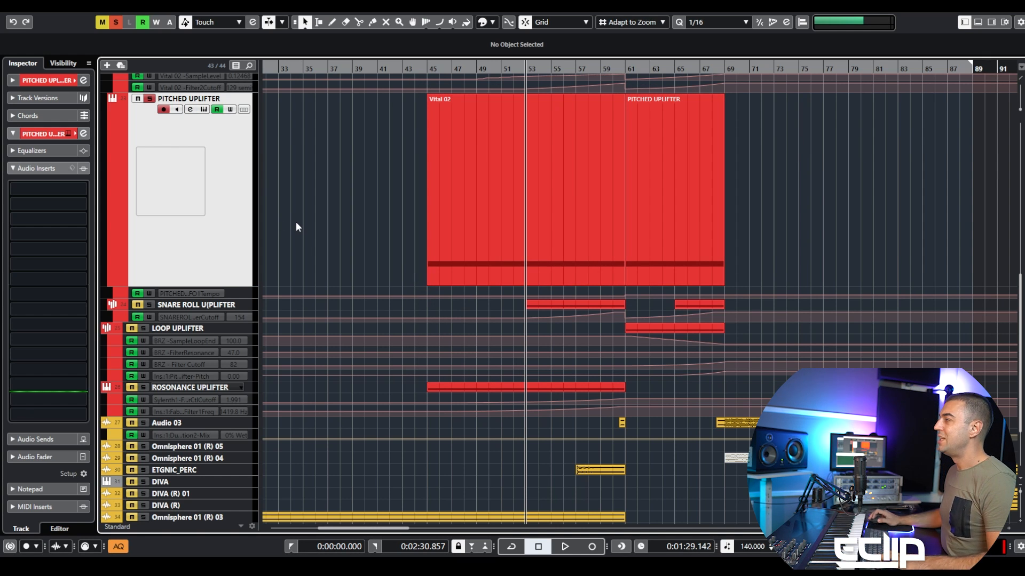
key("s")
key("z")
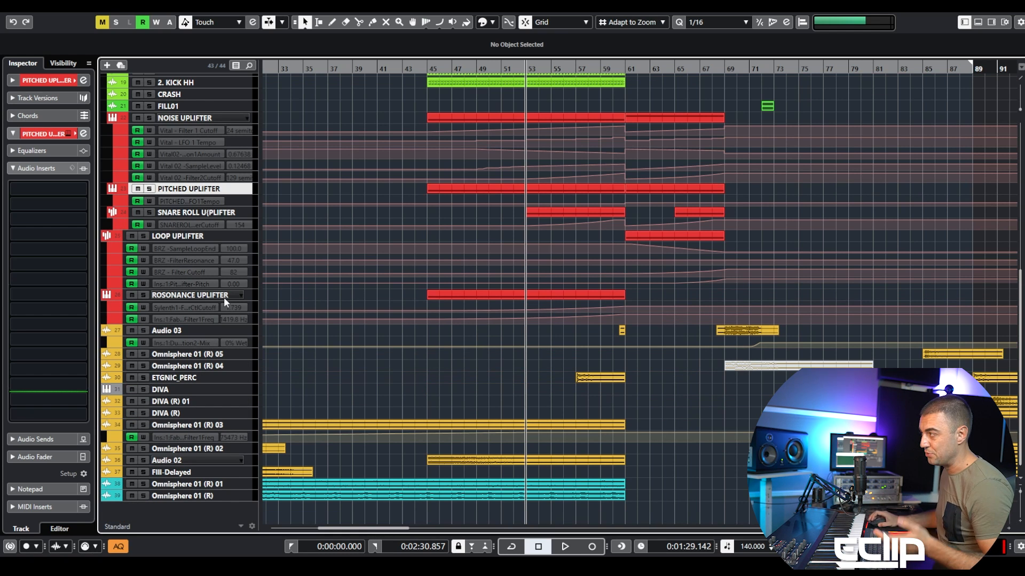
- Solo the SNARE ROLL UPLIFTER track and enlarge it in the arrangement
left_click(239, 214)
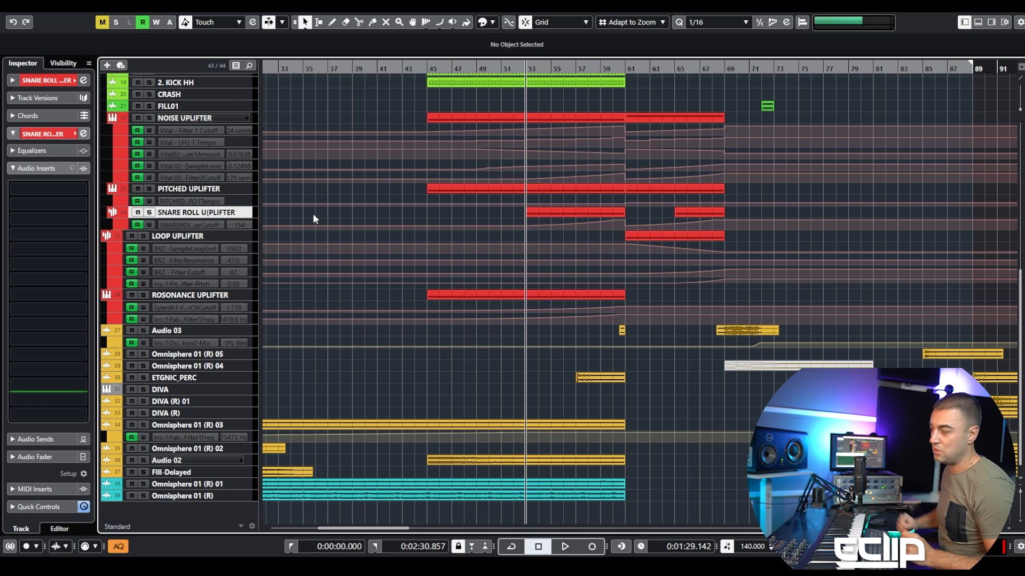
left_click(251, 119)
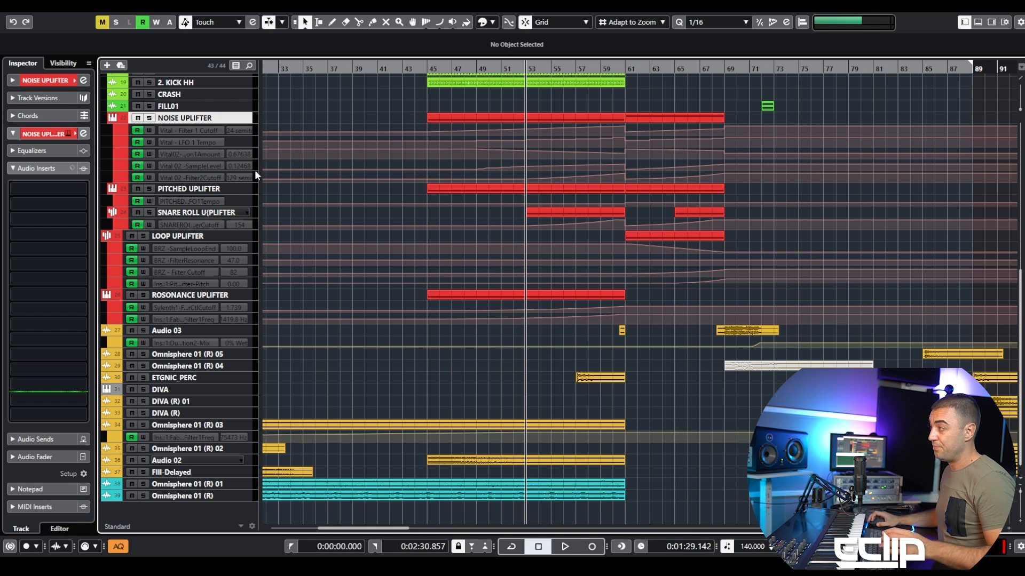
left_click(235, 190)
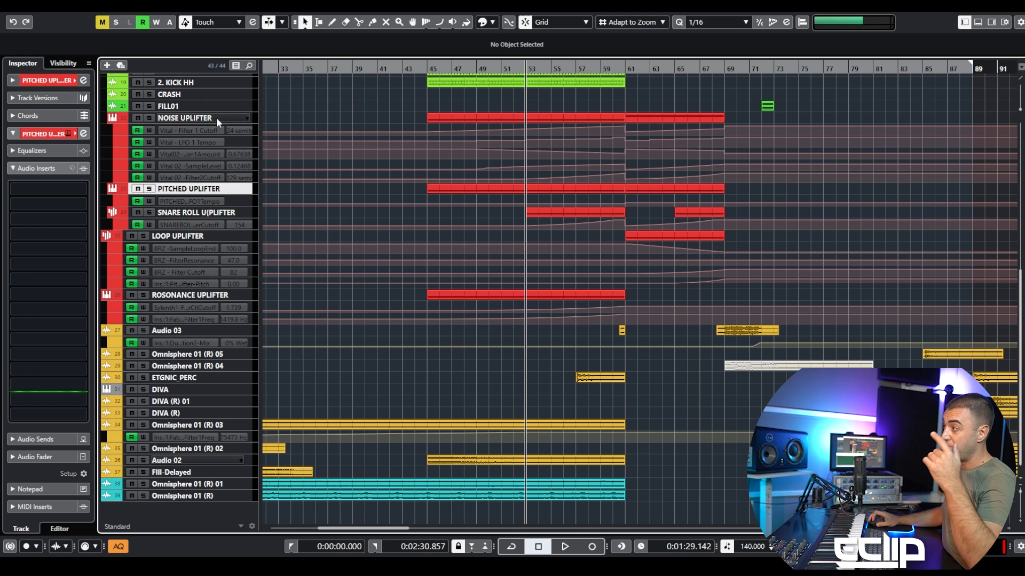
left_click(225, 213)
key("s")
key("z")
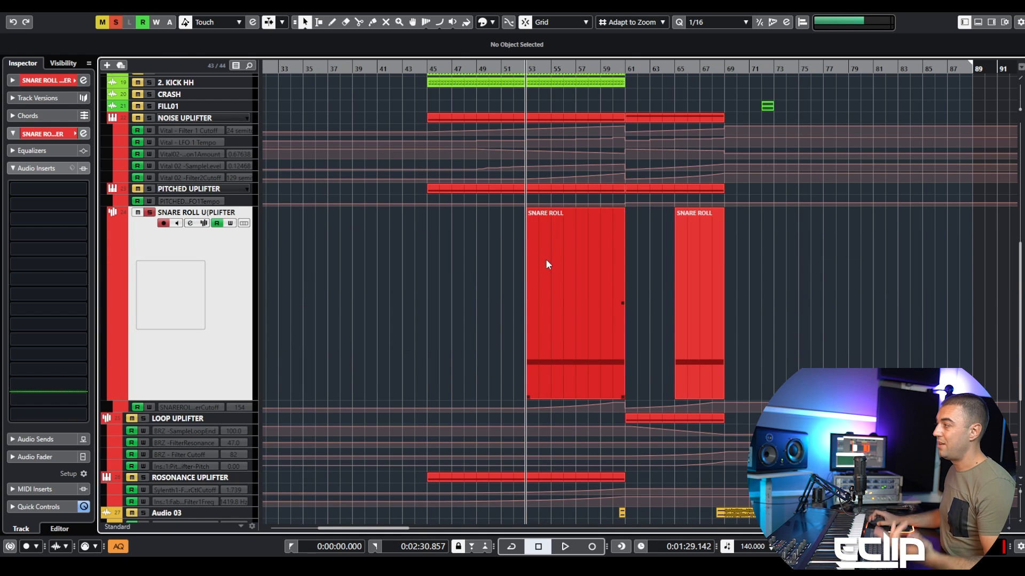
- View the sampled snare behind the SNARE ROLL part at bar 53 in Sampler Control, and close the lower zone
double_click(545, 259)
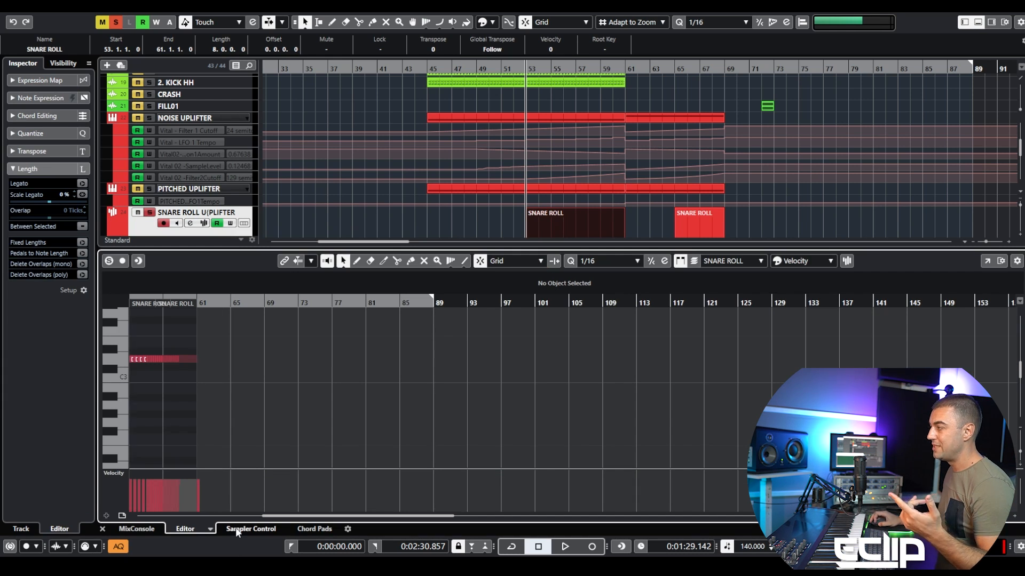
left_click(235, 528)
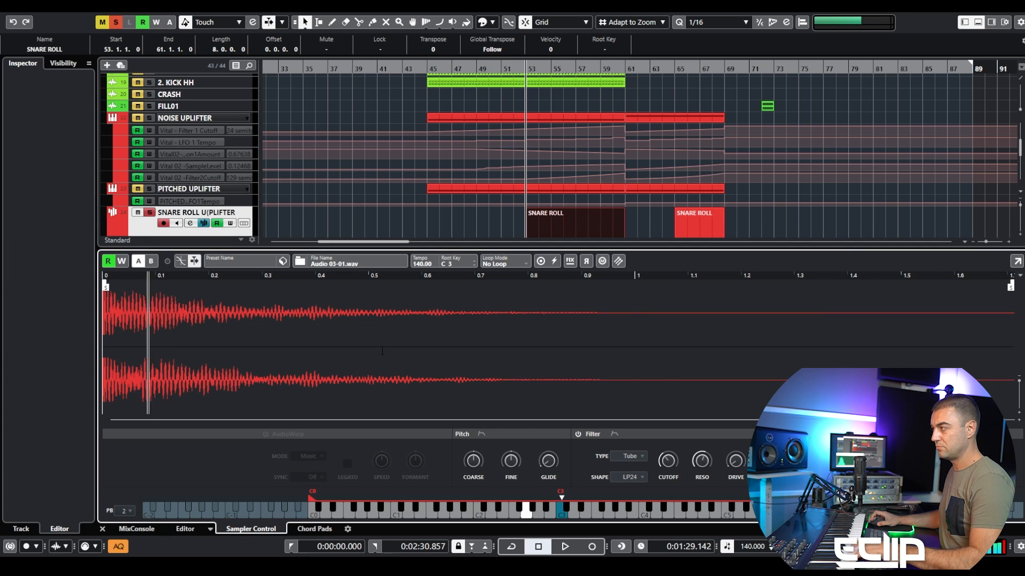
key("ctrl+alt+b")
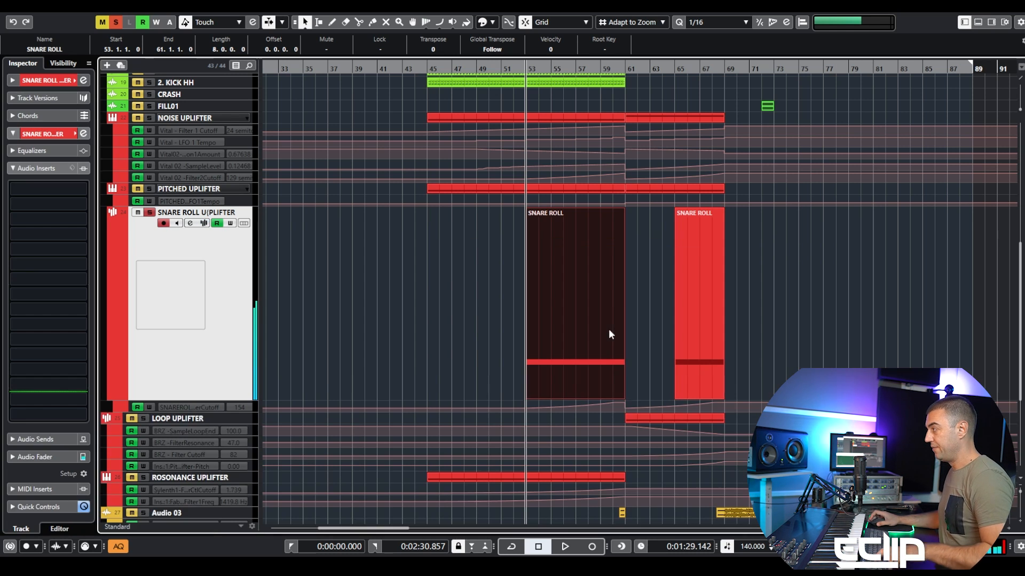
- Show the notes of the SNARE ROLL part at bar 53 in the Key Editor and play its opening
double_click(571, 267)
left_click_drag(192, 356, 410, 347)
scroll(410, 343, "up", 5)
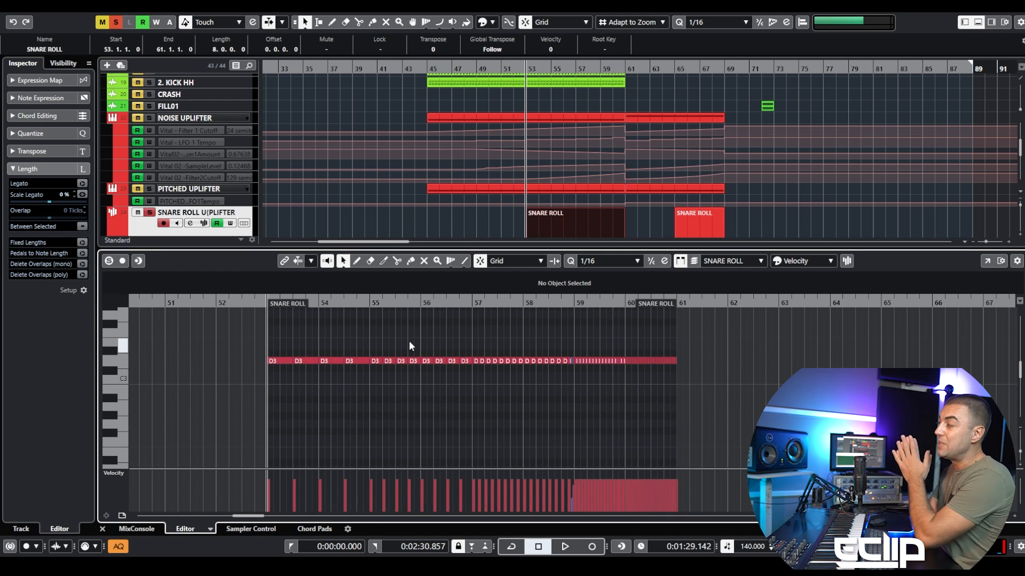
key("space")
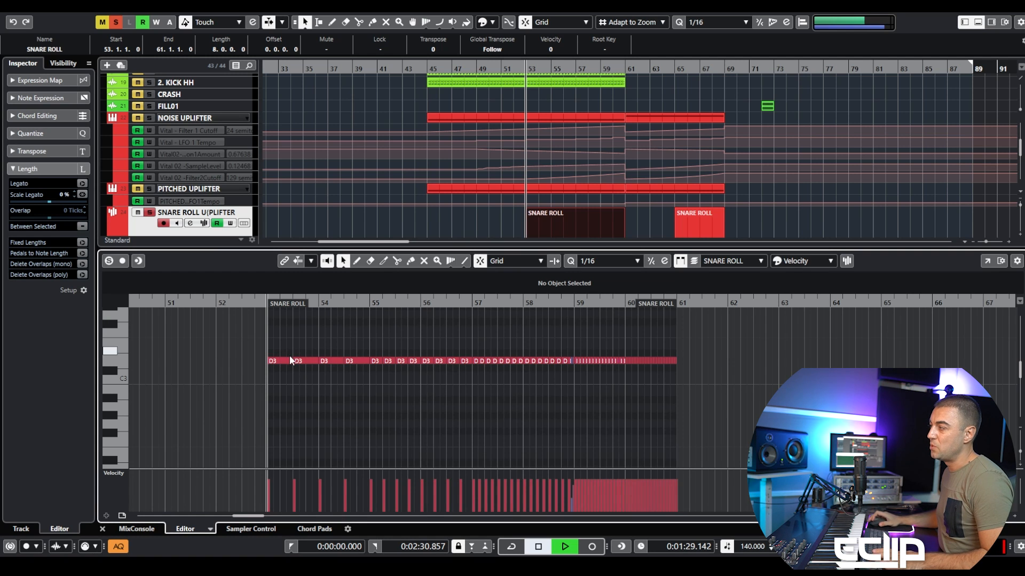
scroll(287, 359, "up", 3)
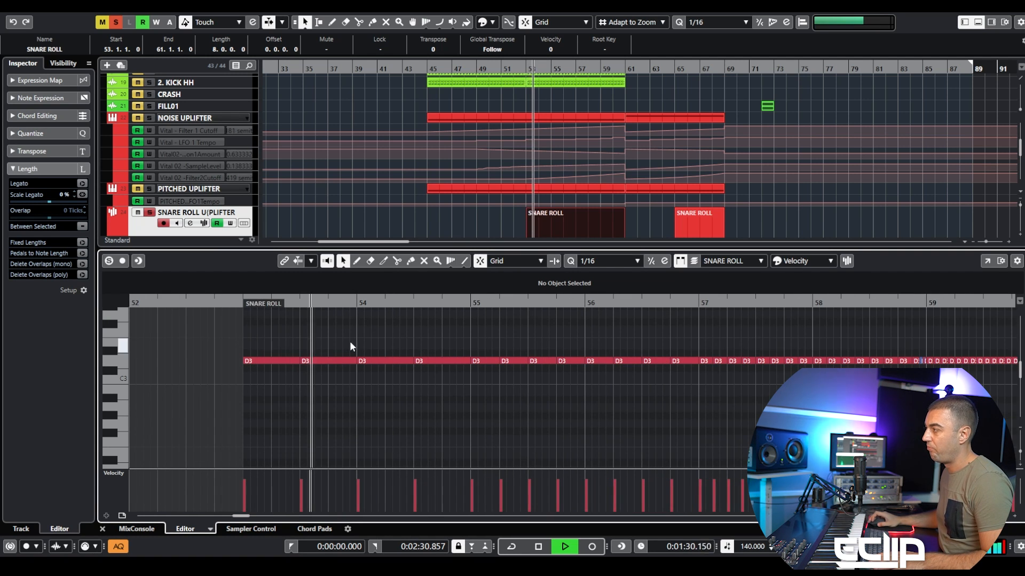
key("space")
- Examine the snare roll's note lengths from bar 53 through the faster groups at bars 55 and 57, and close the editor
left_click(268, 361)
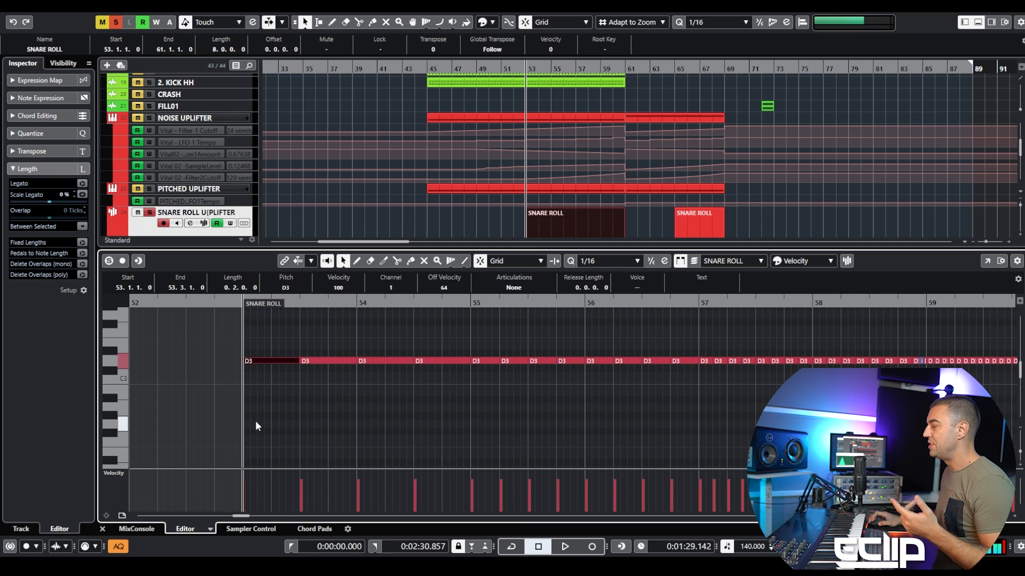
left_click(273, 345)
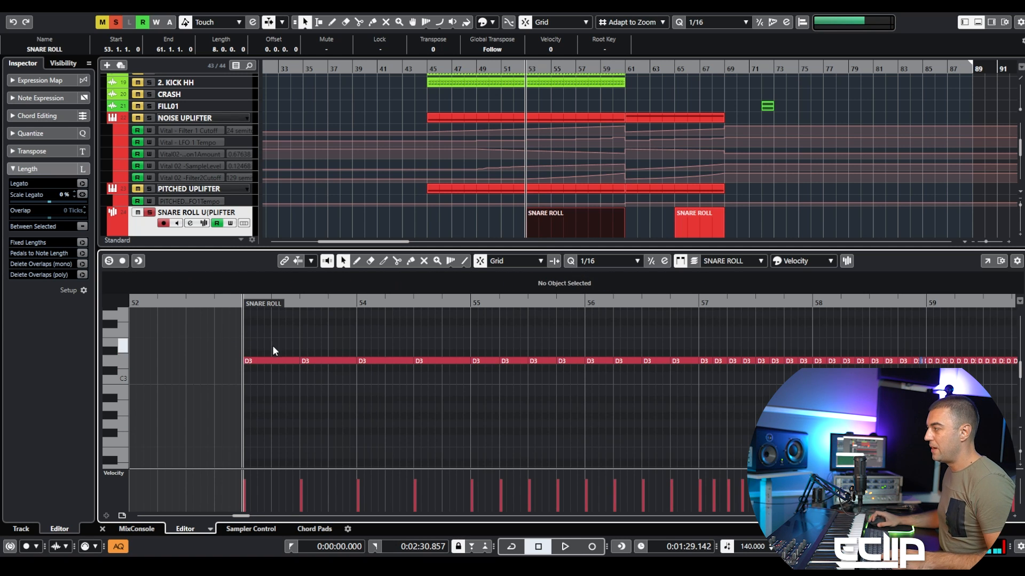
left_click(435, 361)
scroll(511, 336, "down", 2)
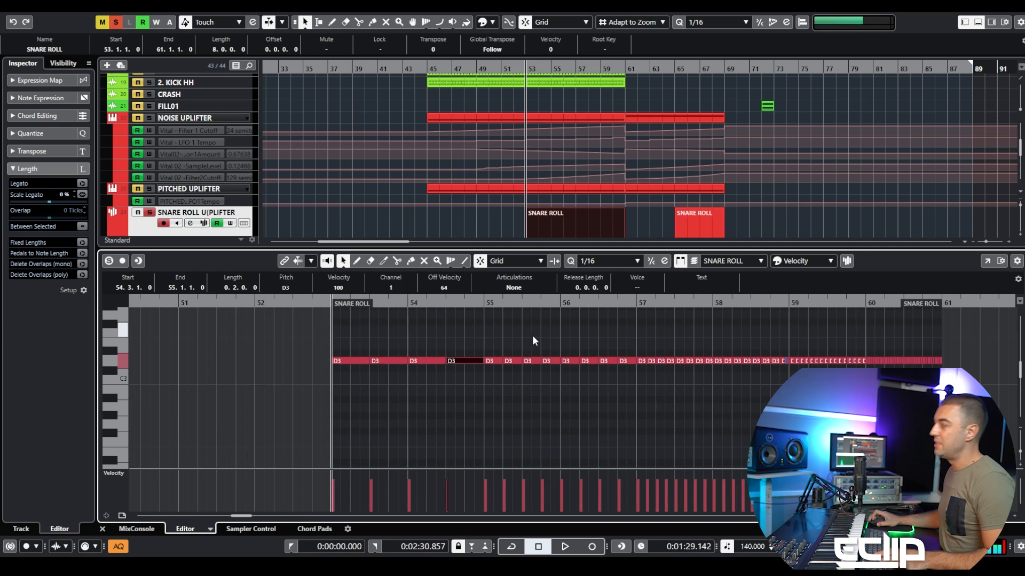
left_click_drag(491, 332, 616, 417)
left_click_drag(644, 338, 783, 420)
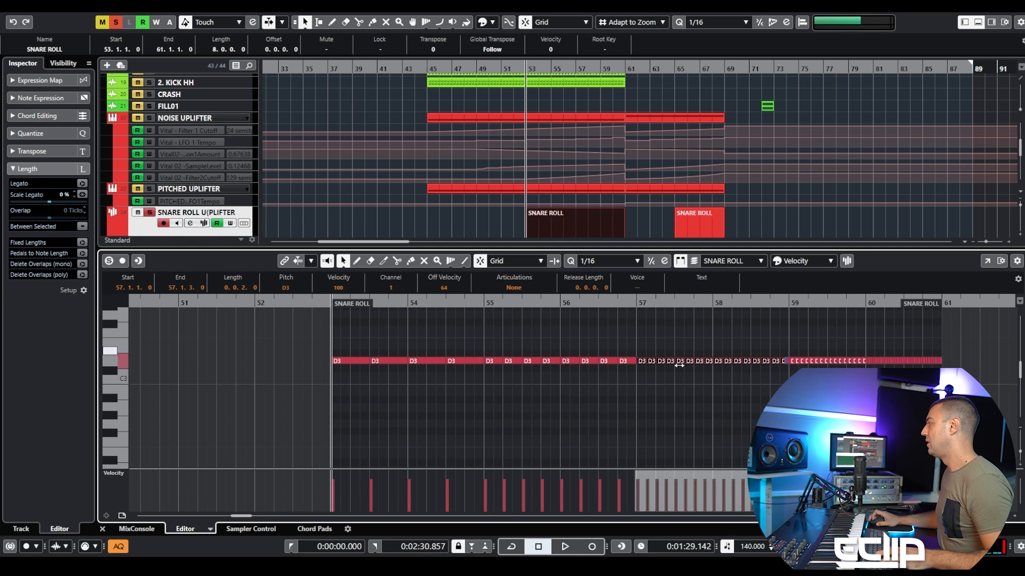
scroll(653, 370, "up", 3)
scroll(625, 347, "down", 1)
scroll(539, 342, "down", 1)
left_click(258, 342)
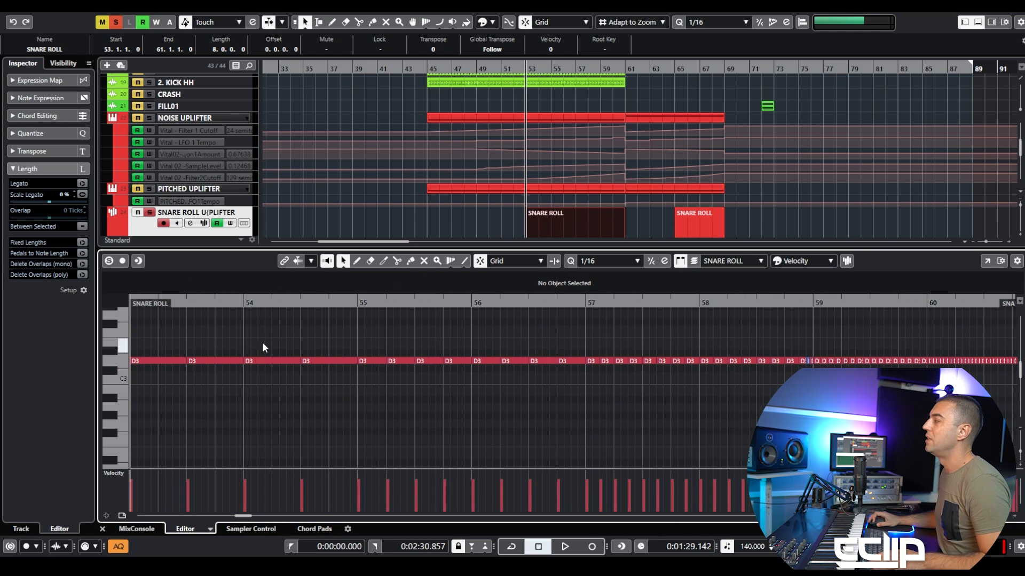
scroll(642, 363, "down", 1)
scroll(643, 364, "down", 1)
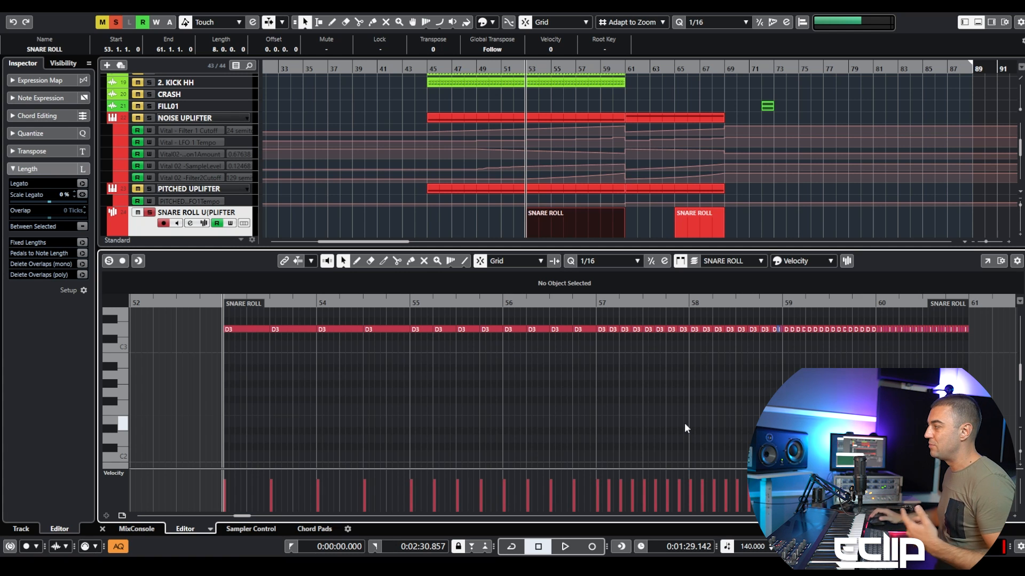
key("ctrl+e")
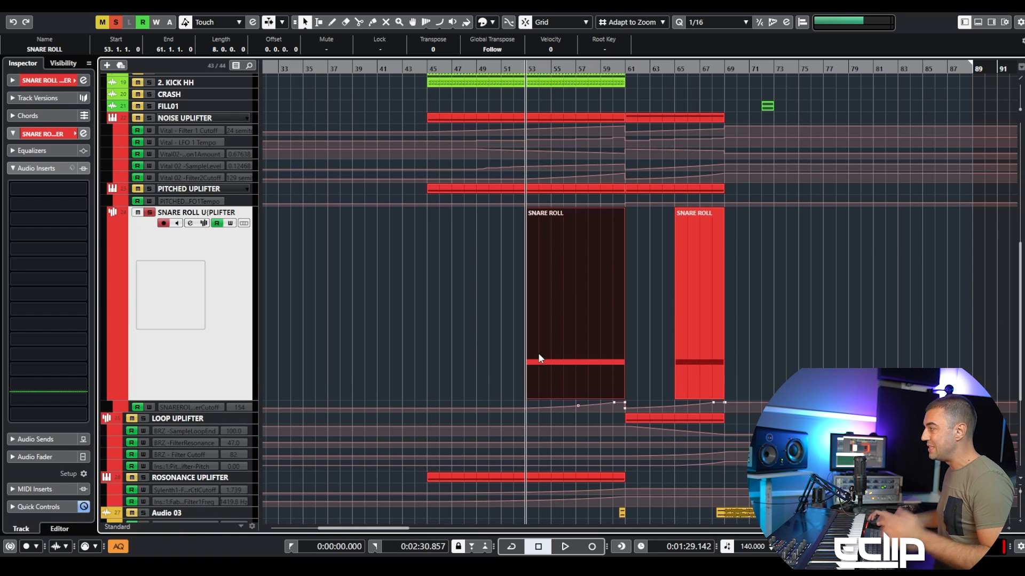
left_click(395, 334)
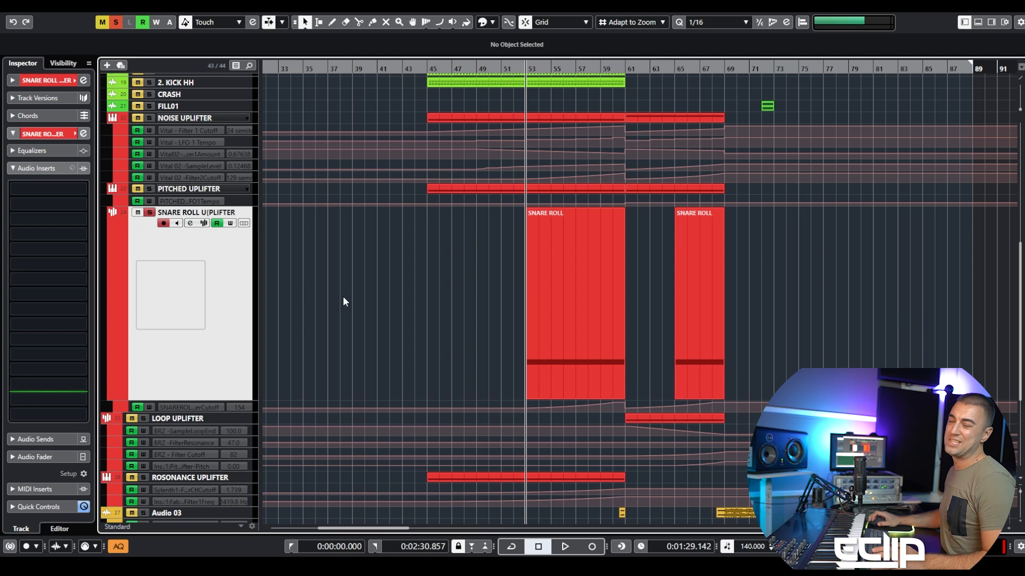
- Play the snare roll from bar 53, follow its increasingly dense notes in the Key Editor up to bar 60, and stop
key("space")
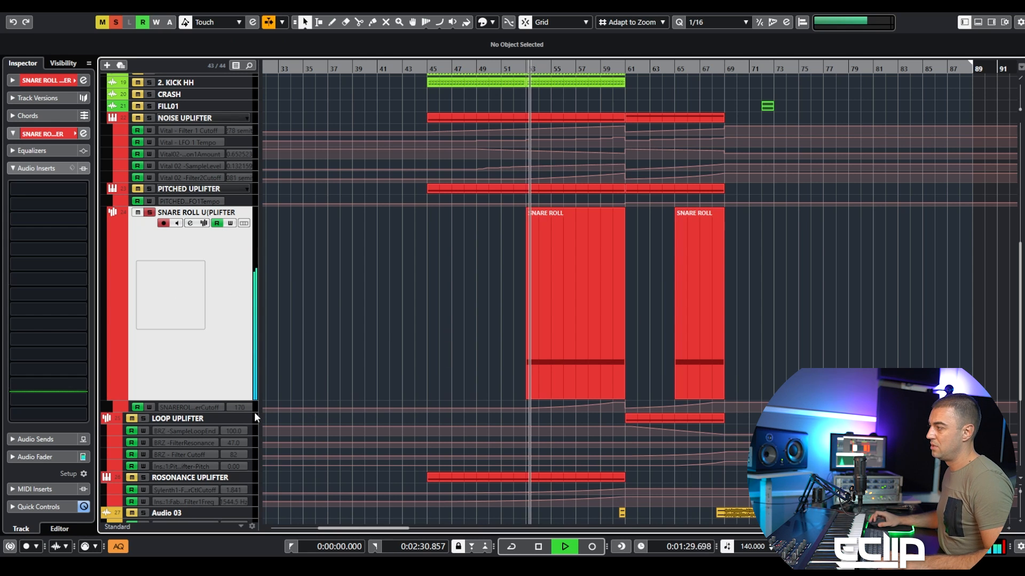
scroll(658, 293, "up", 3, "ctrl")
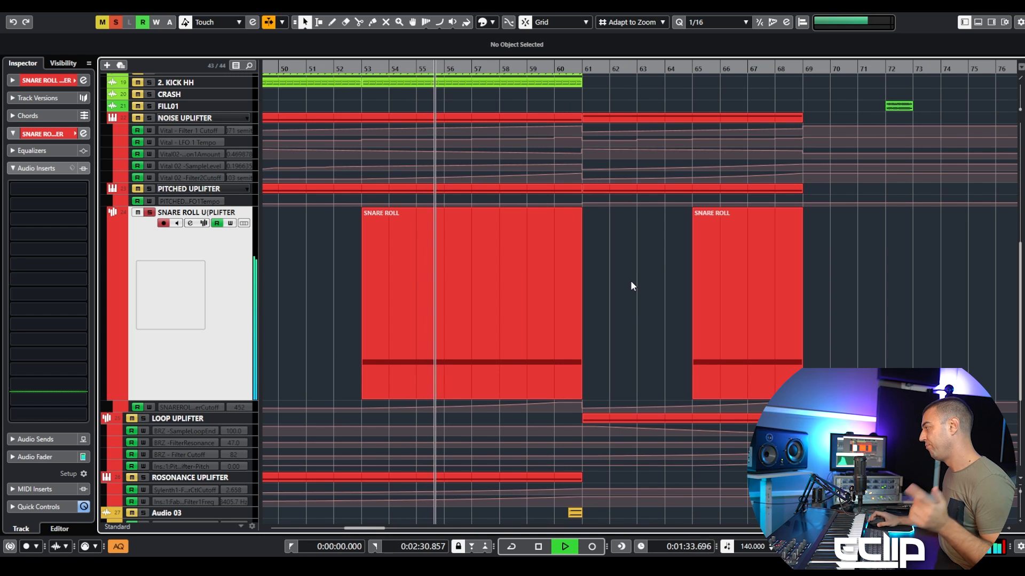
double_click(478, 267)
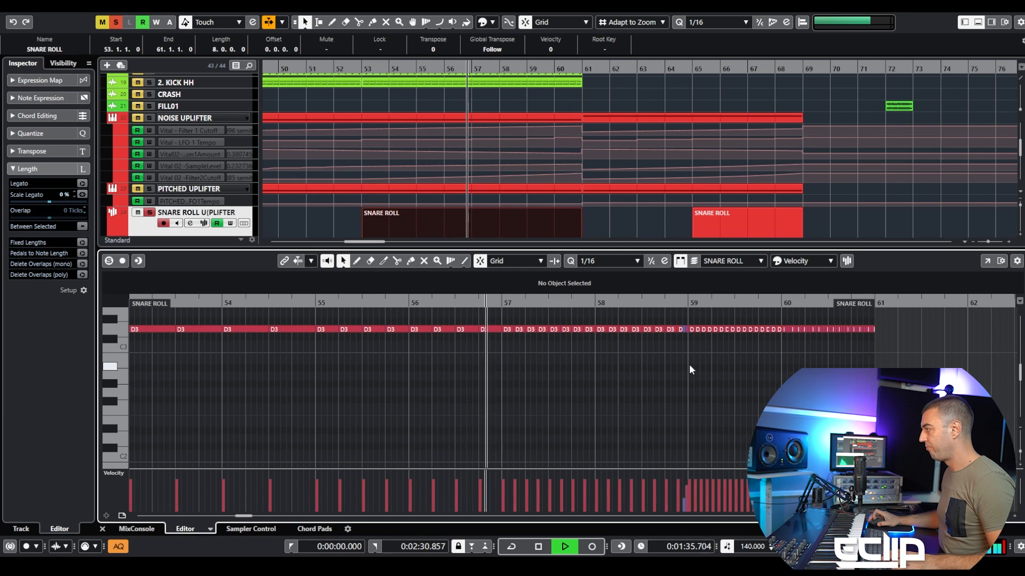
scroll(648, 381, "up", 3, "ctrl")
scroll(632, 404, "up", 2)
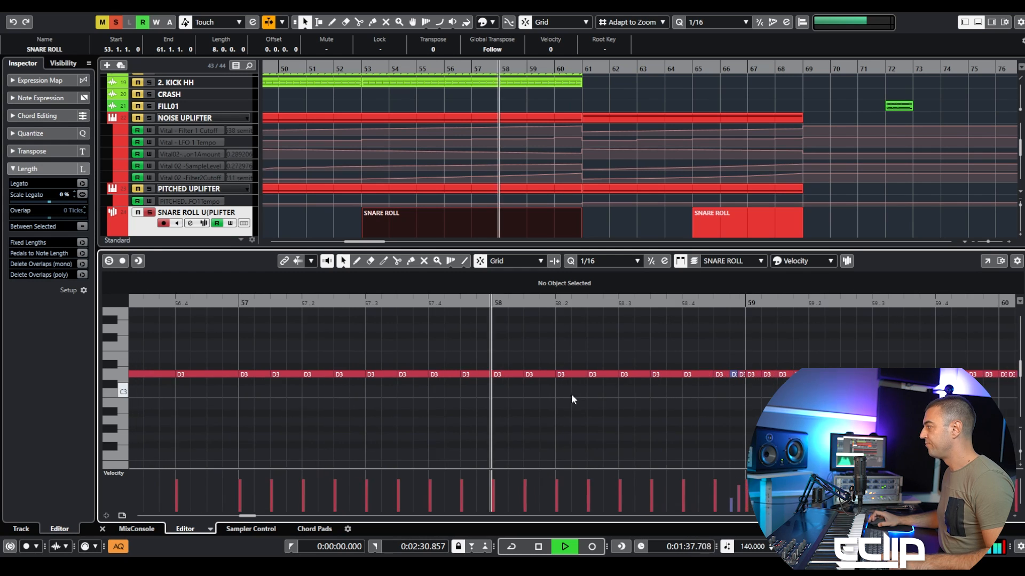
scroll(507, 391, "down", 5, "ctrl")
scroll(633, 397, "up", 5, "ctrl")
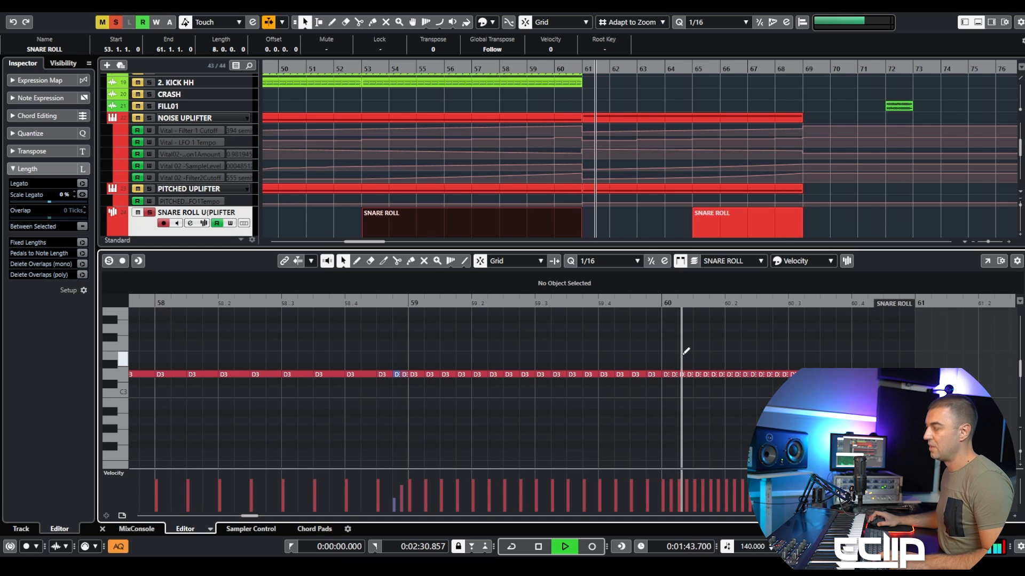
key("Return")
key("space")
- Deselect the snare roll part, unsolo the SNARE ROLL UPLIFTER track and shrink it back to a single row
left_click(619, 311)
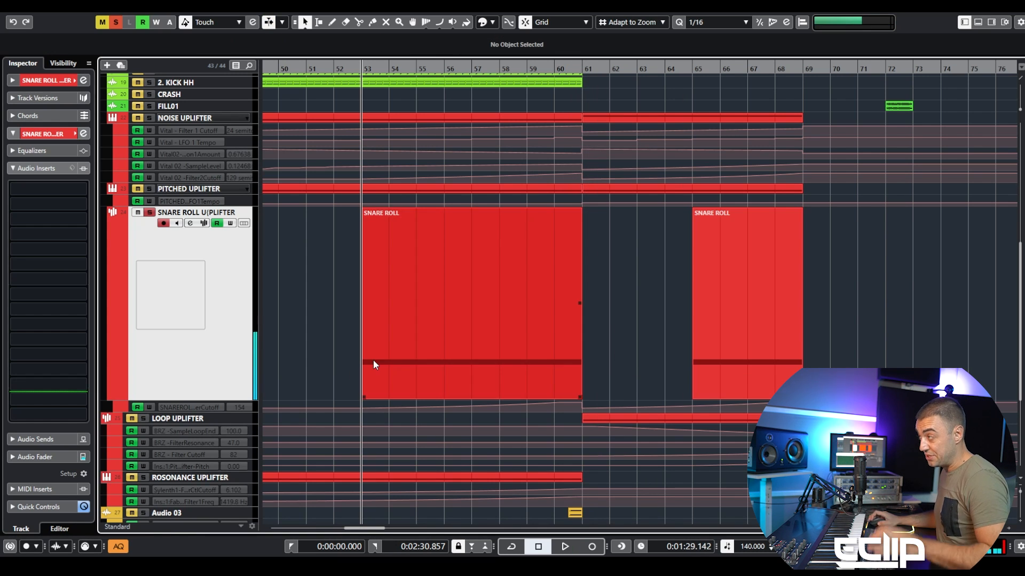
key("s")
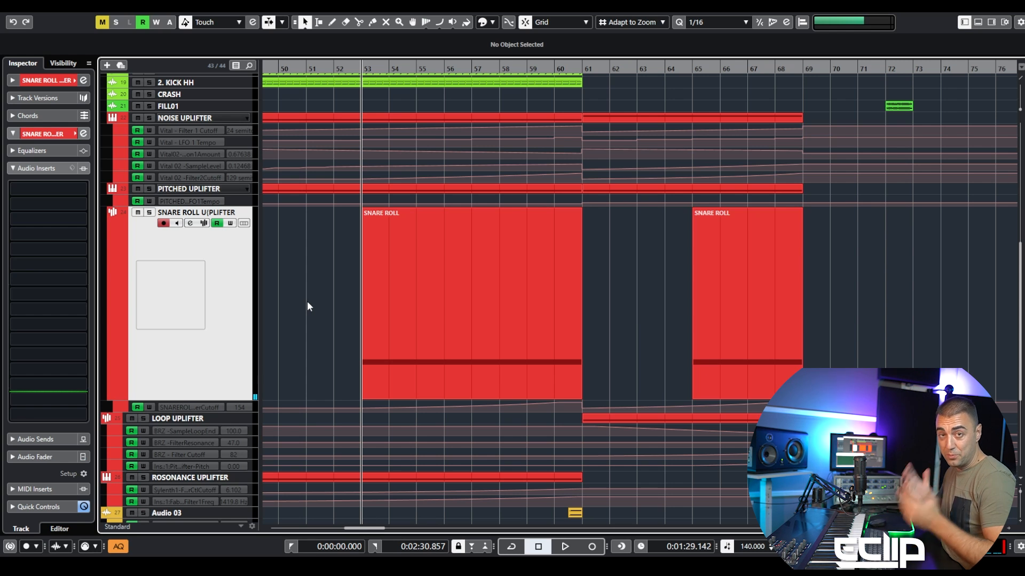
left_click_drag(251, 402, 260, 219)
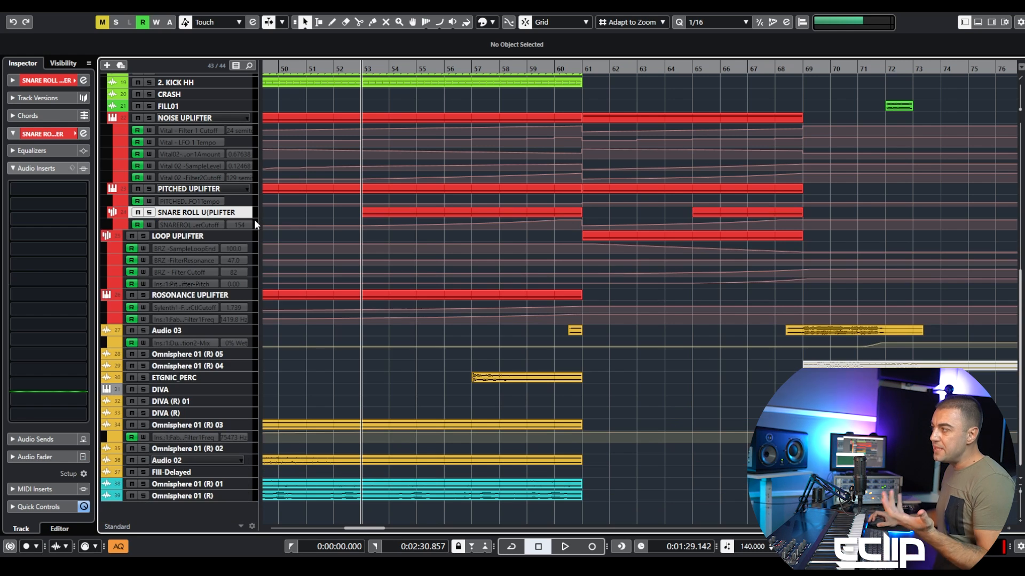
- Enlarge all track rows and select the ROSONANCE UPLIFTER track, showing its part and cutoff automation from bar 45
key("shift+h")
key("shift+h")
key("shift+h")
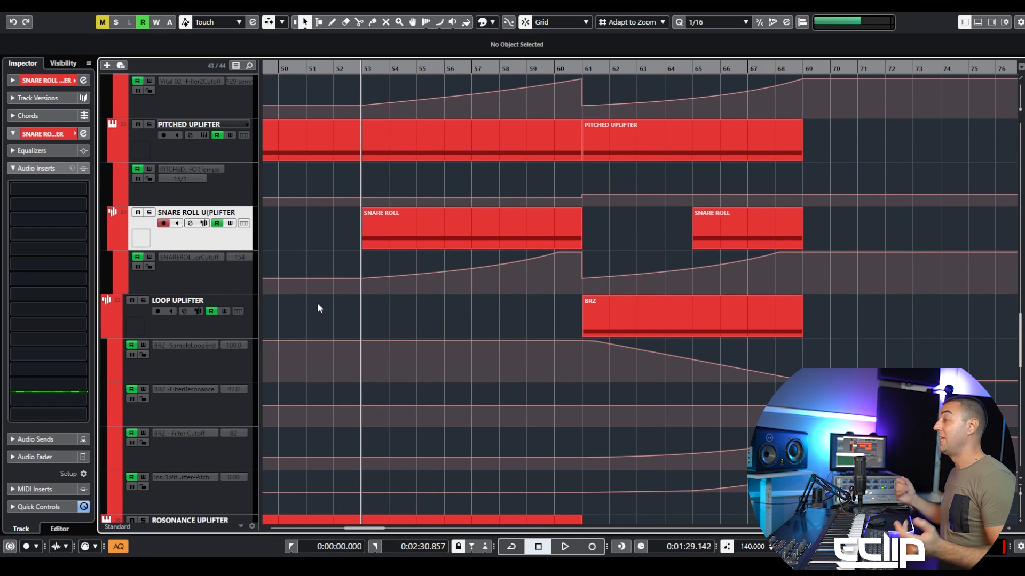
scroll(373, 328, "down", 5)
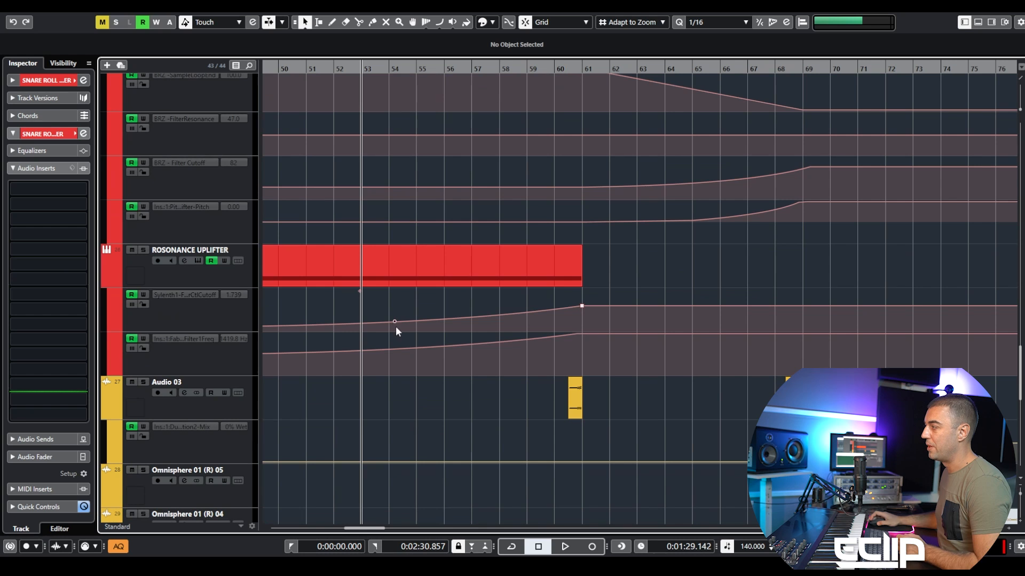
left_click(243, 283)
scroll(497, 379, "left", 5)
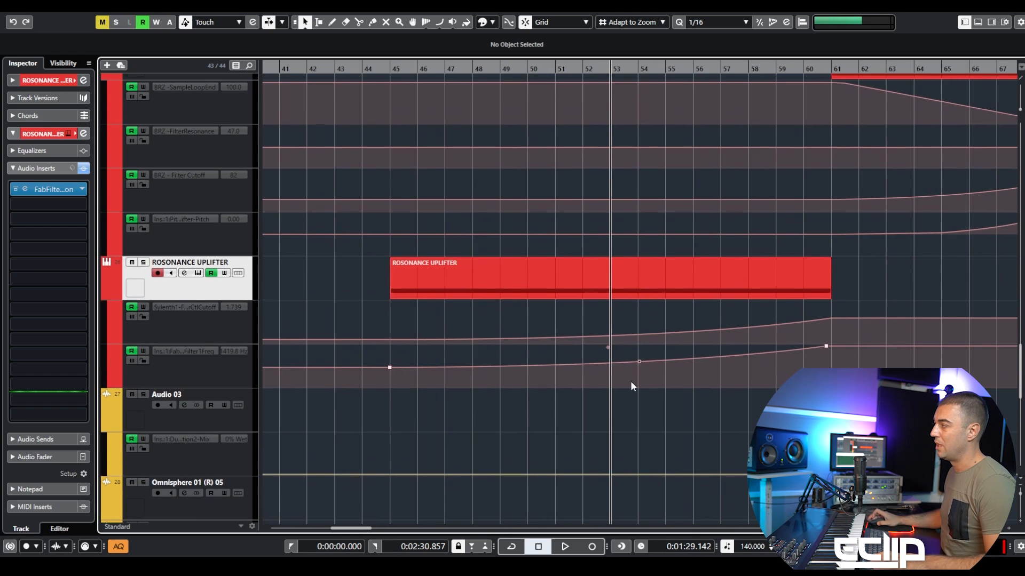
- Solo the SNARE ROLL UPLIFTER track, play it from bar 53 to check its equalizer spectrum, and unsolo it
scroll(651, 371, "up", 4)
left_click(216, 168)
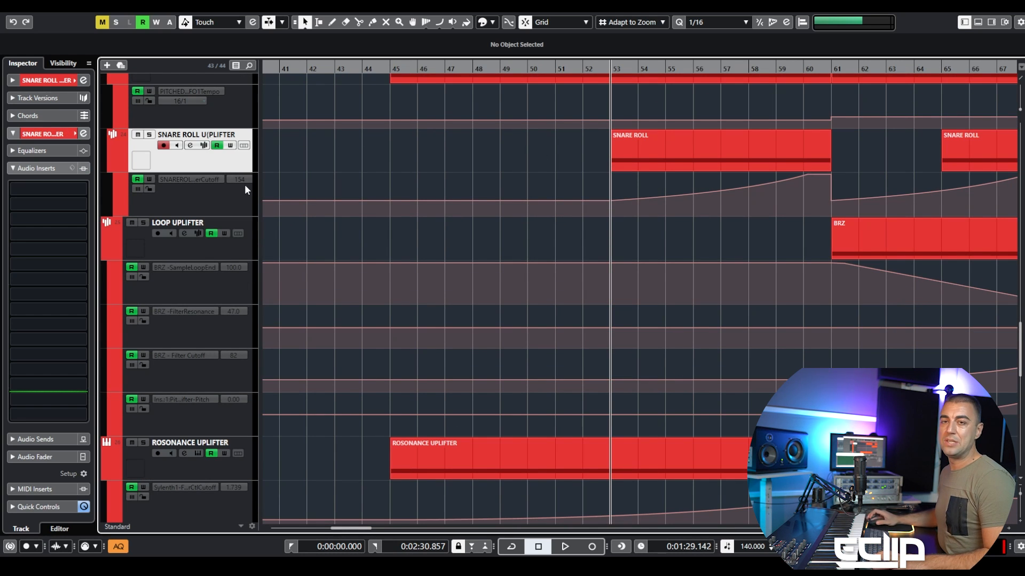
key("e")
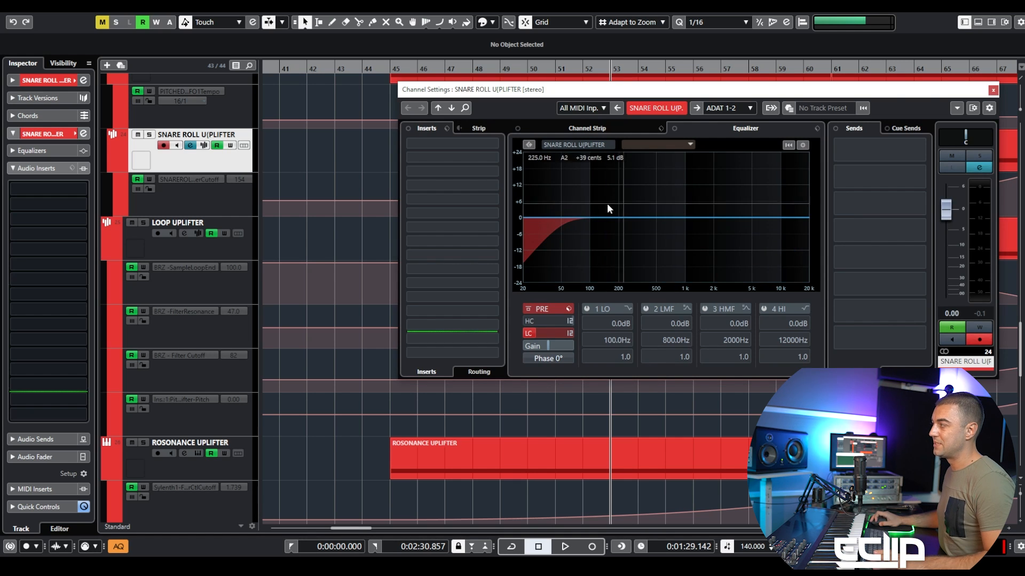
key("s")
key("space")
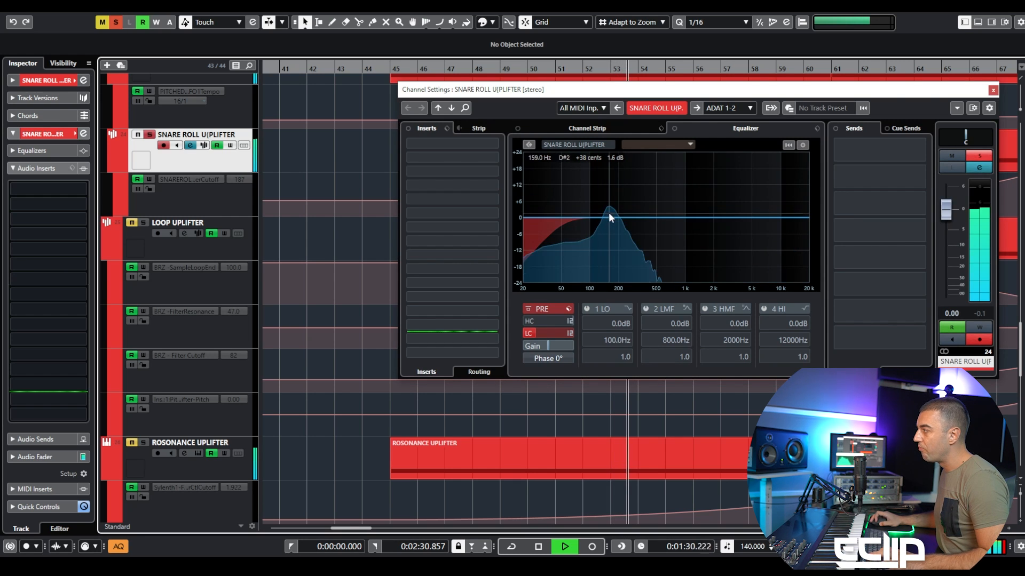
key("space")
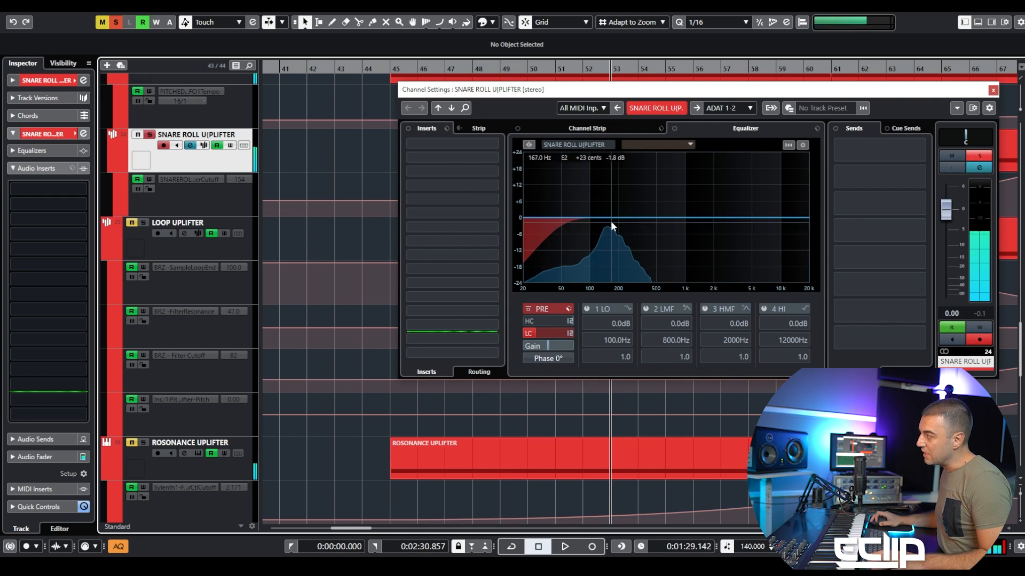
key("e")
key("s")
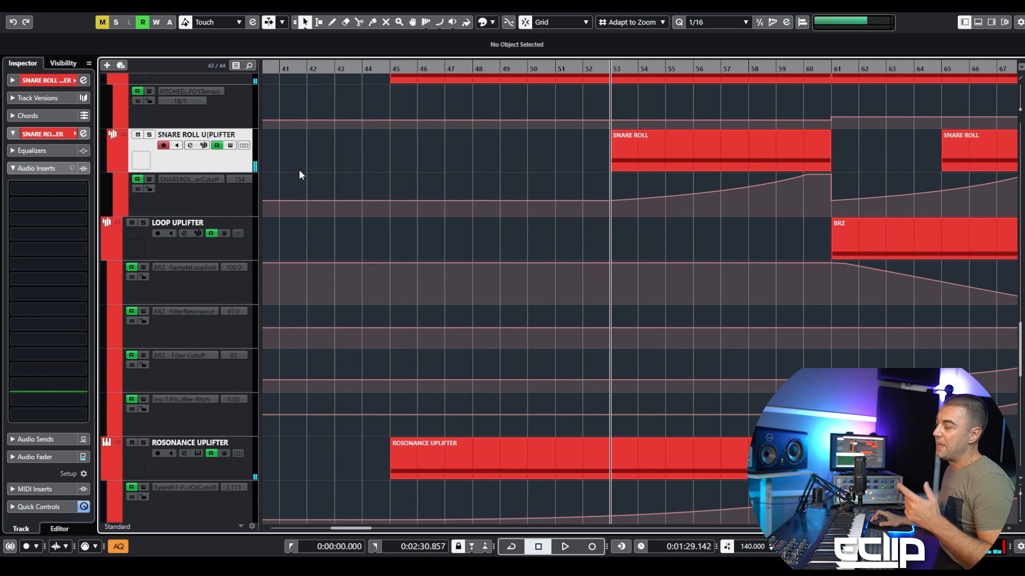
scroll(293, 161, "up", 3)
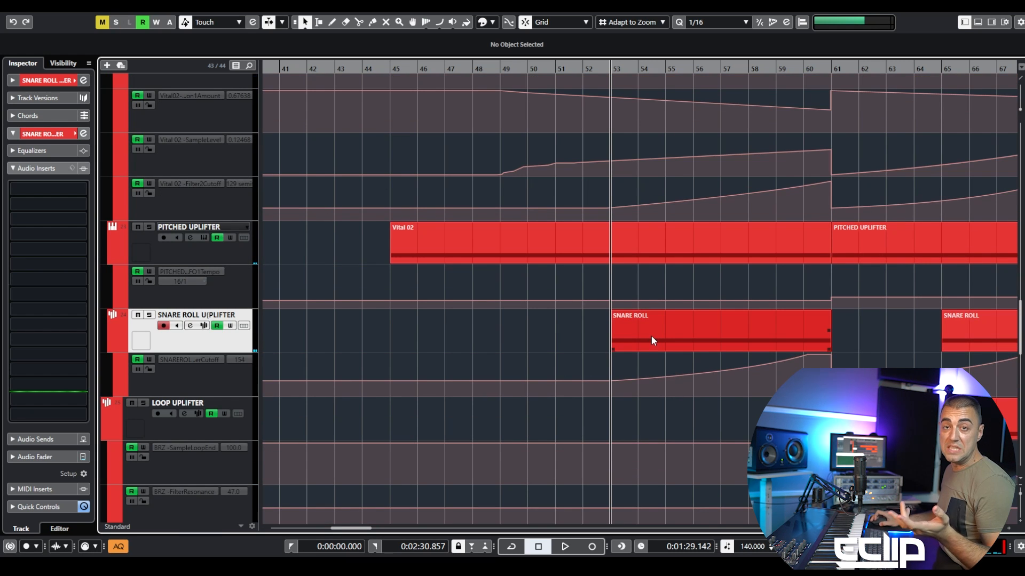
- Solo the ROSONANCE UPLIFTER track with the playhead at bar 45 and open its Sylenth1 instrument
scroll(650, 356, "down", 10)
scroll(650, 356, "right", 3)
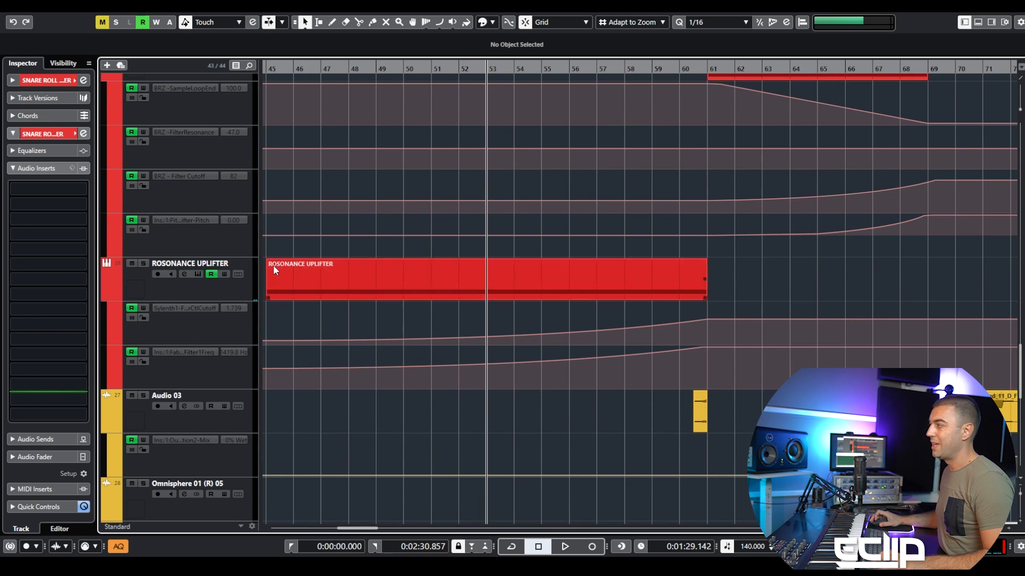
left_click(229, 291)
key("s")
scroll(421, 243, "left", 4)
left_click(472, 70)
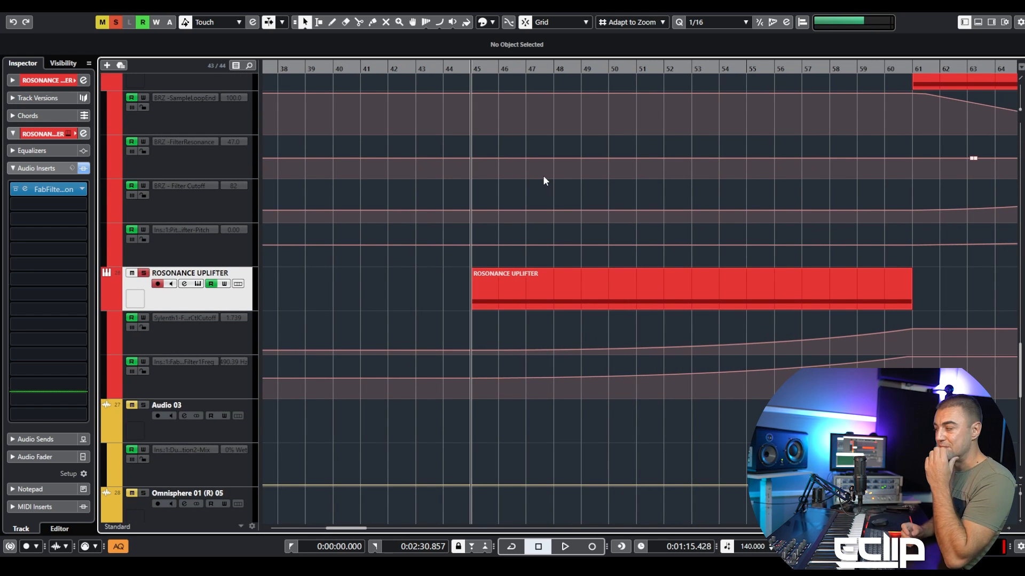
key("e")
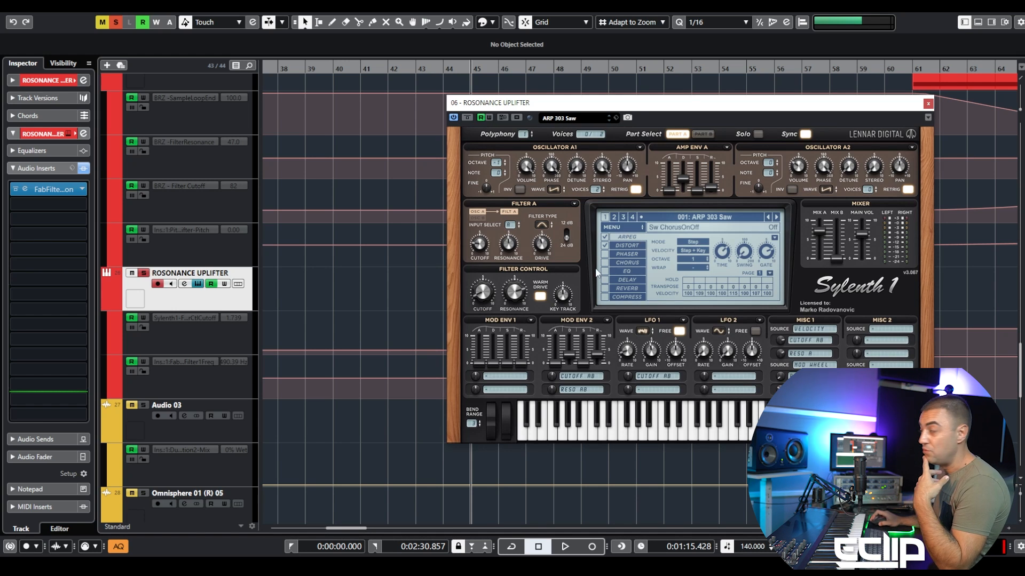
left_click_drag(633, 107, 516, 109)
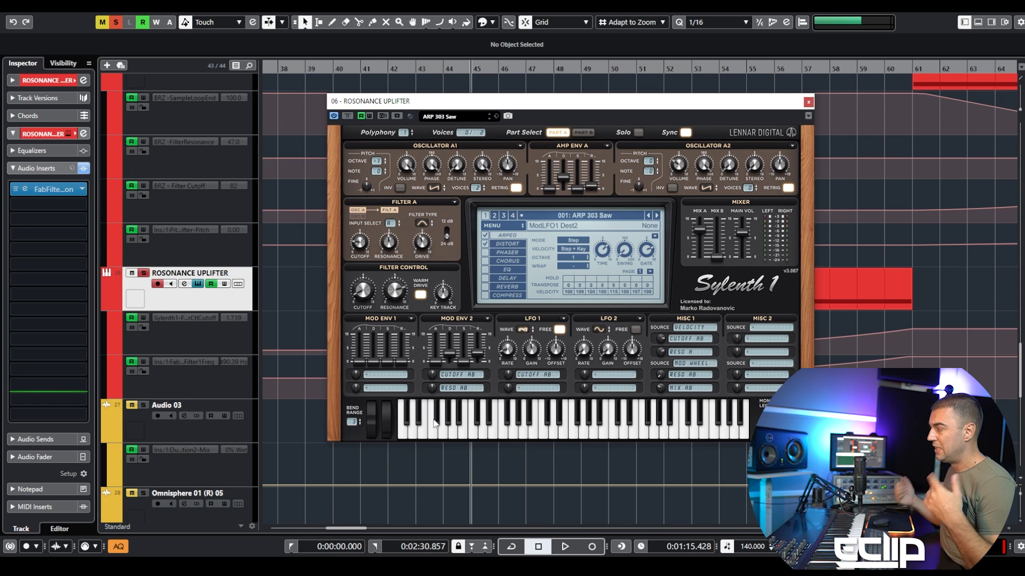
- Show Sylenth1's FoldBack distortion settings and the track's filter control cutoff automation curve from bar 45
left_click(508, 243)
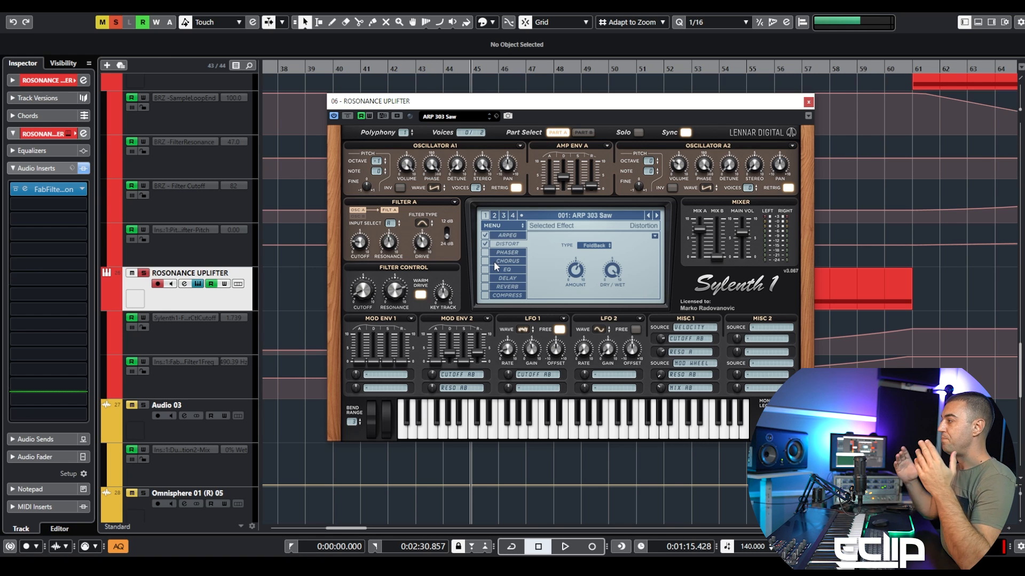
left_click_drag(486, 103, 918, 157)
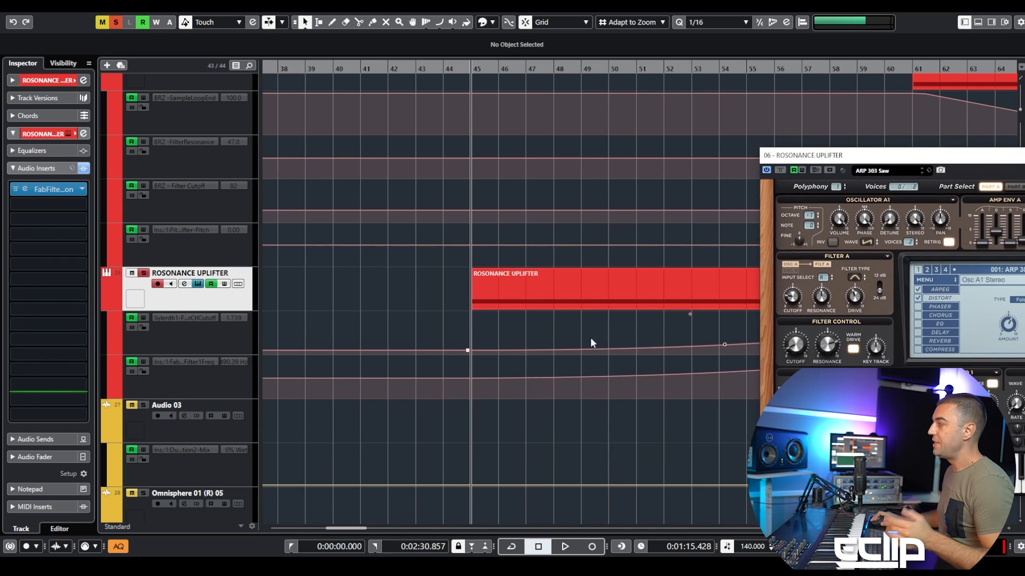
left_click(235, 344)
key("g")
key("g")
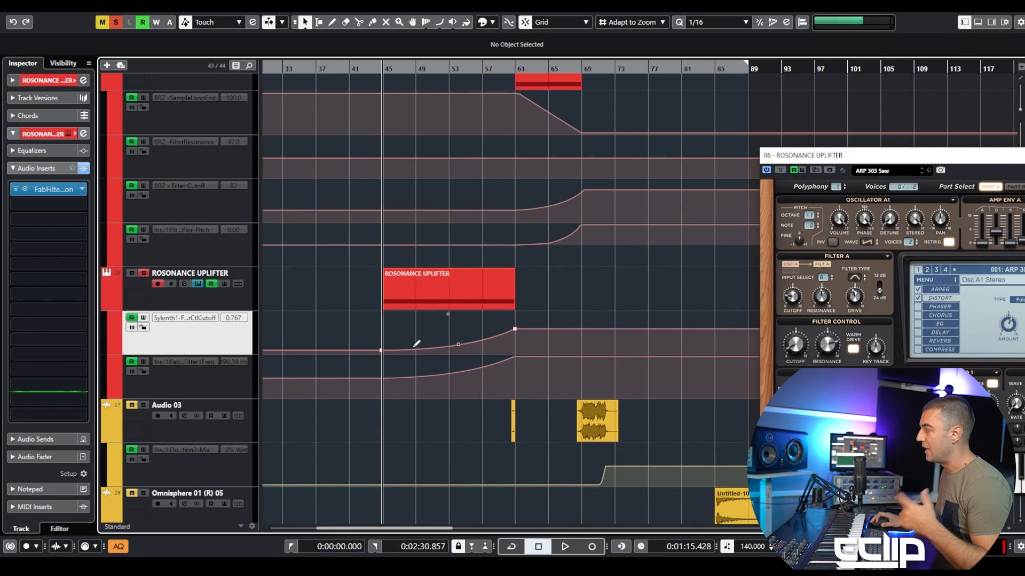
left_click_drag(820, 159, 527, 147)
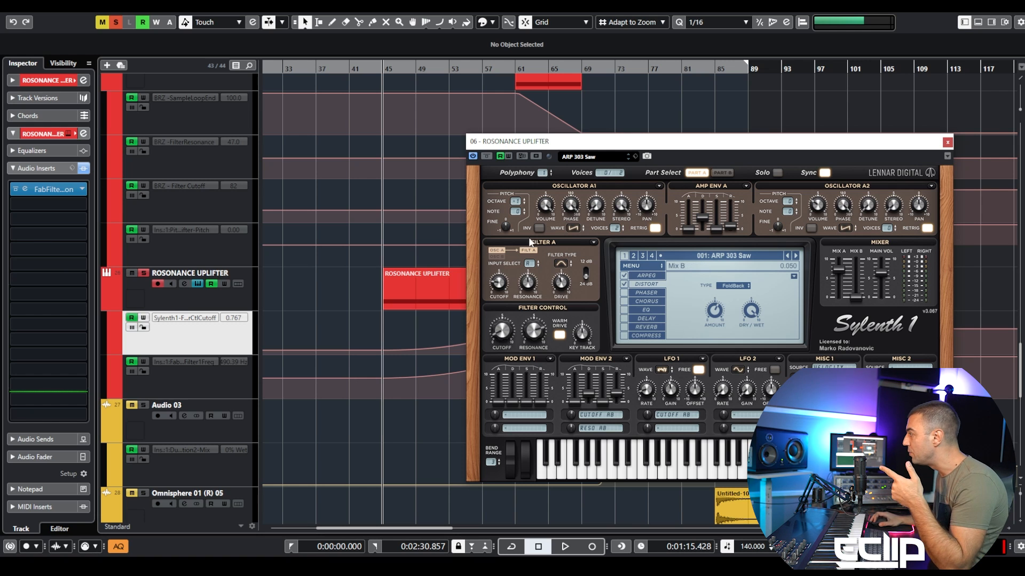
scroll(249, 273, "right", 2)
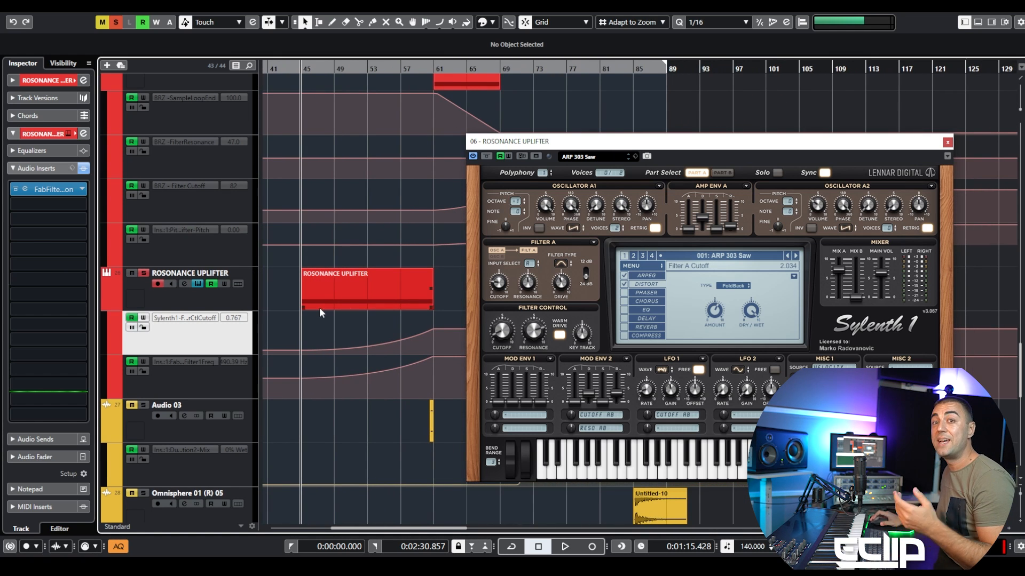
- Audition the resonance uplifter from bar 45 with Sylenth1's distortion switched off, and switch it back on
left_click(624, 286)
key("space")
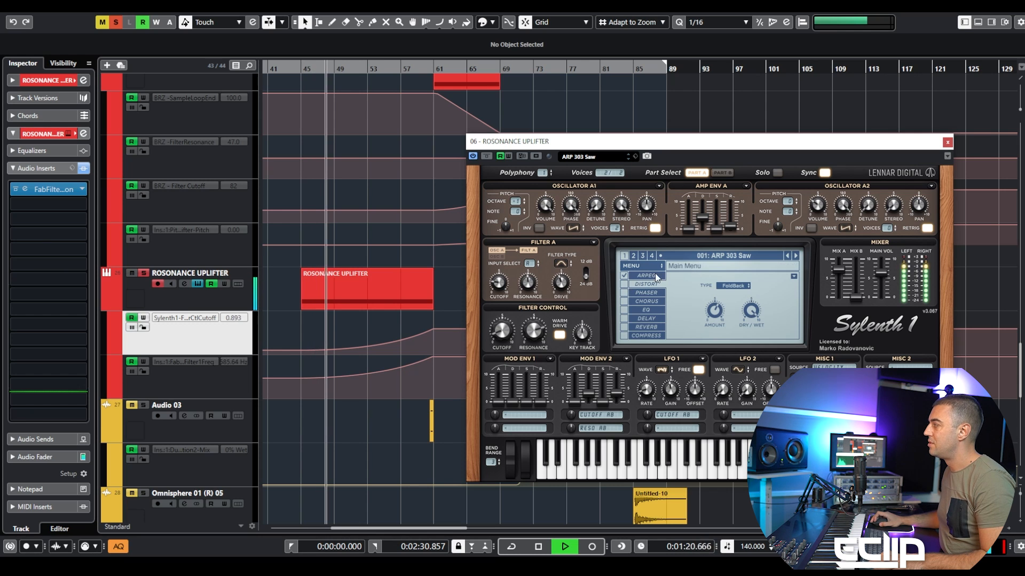
left_click(624, 285)
key("space")
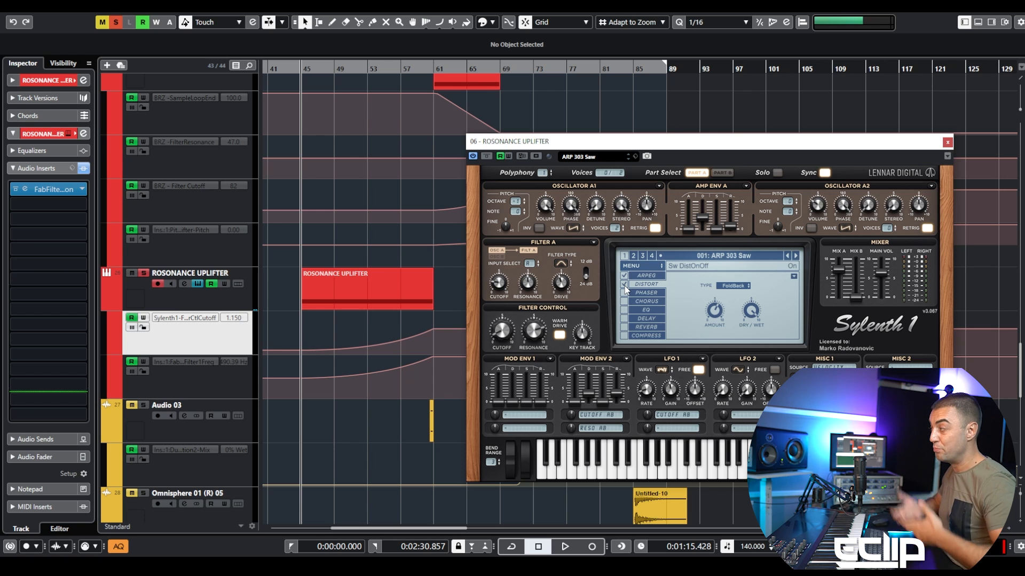
- Play the resonance uplifter from bar 45 and add H-Delay Stereo as its second audio insert
key("space")
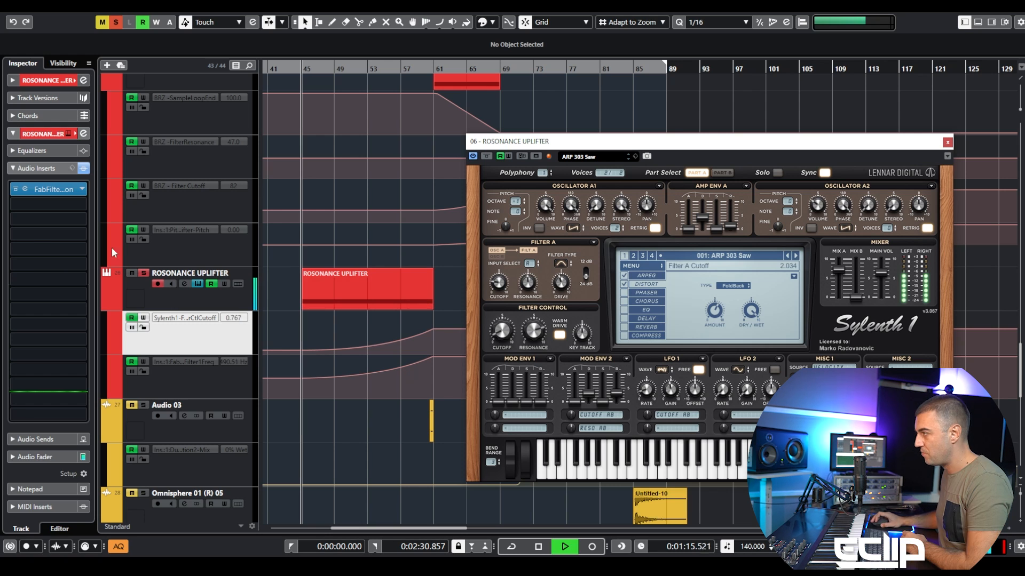
left_click(39, 202)
type("h-dela")
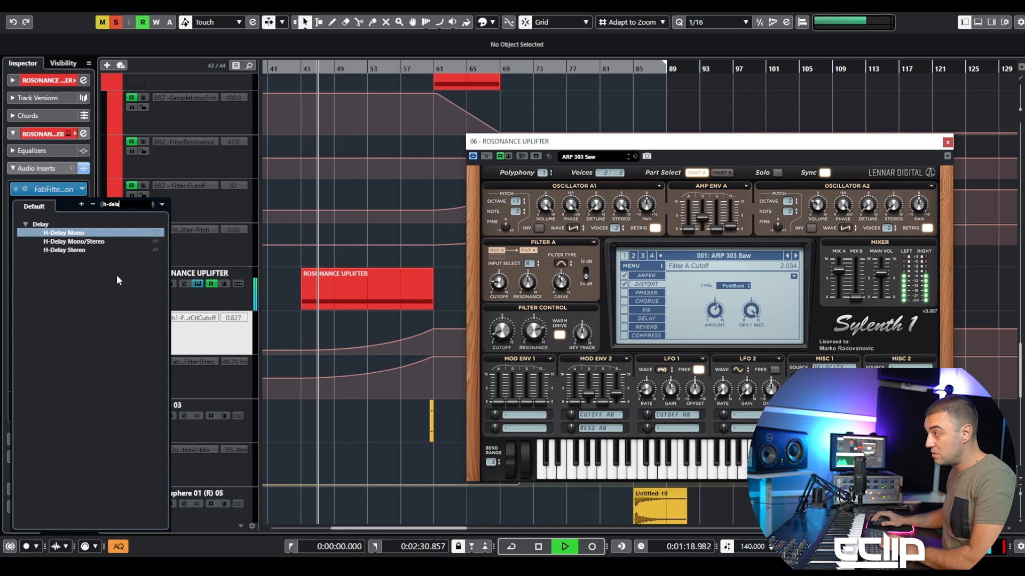
left_click(81, 250)
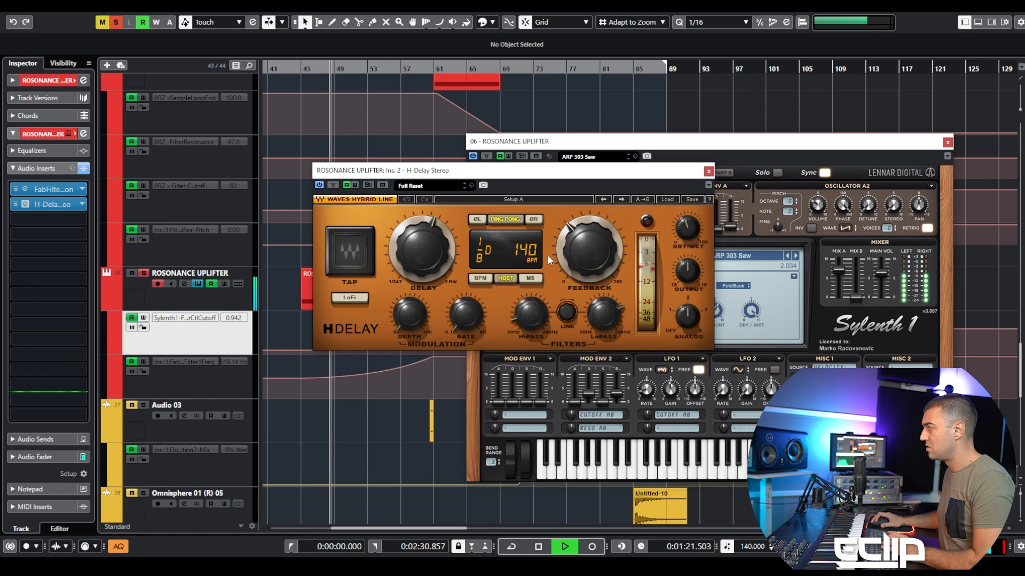
- Adjust H-Delay's low-pass and high-pass filters, lower its dry/wet mix, and close the plug-in
left_click_drag(603, 315, 603, 324)
left_click_drag(530, 323, 531, 315)
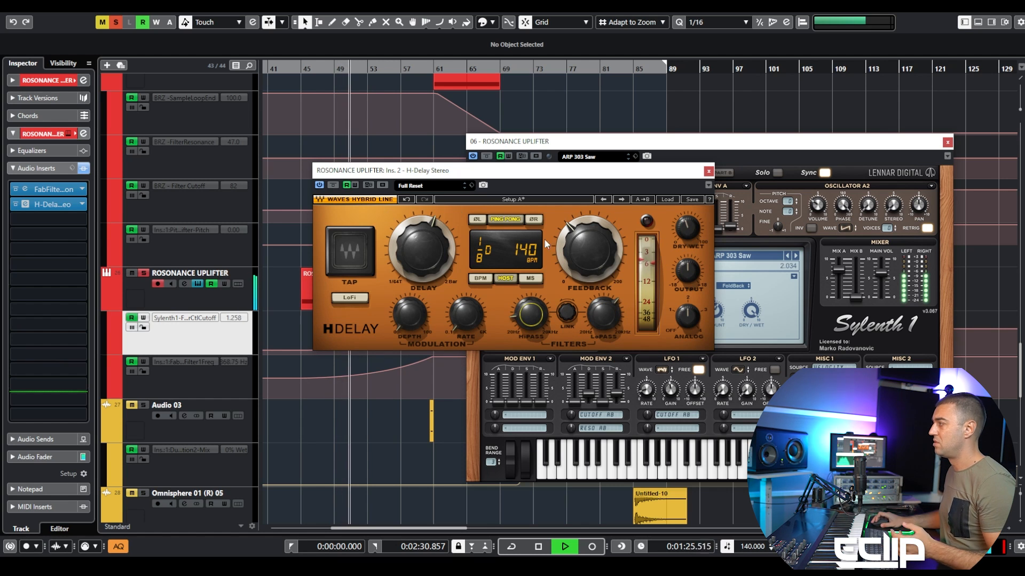
left_click_drag(688, 228, 688, 239)
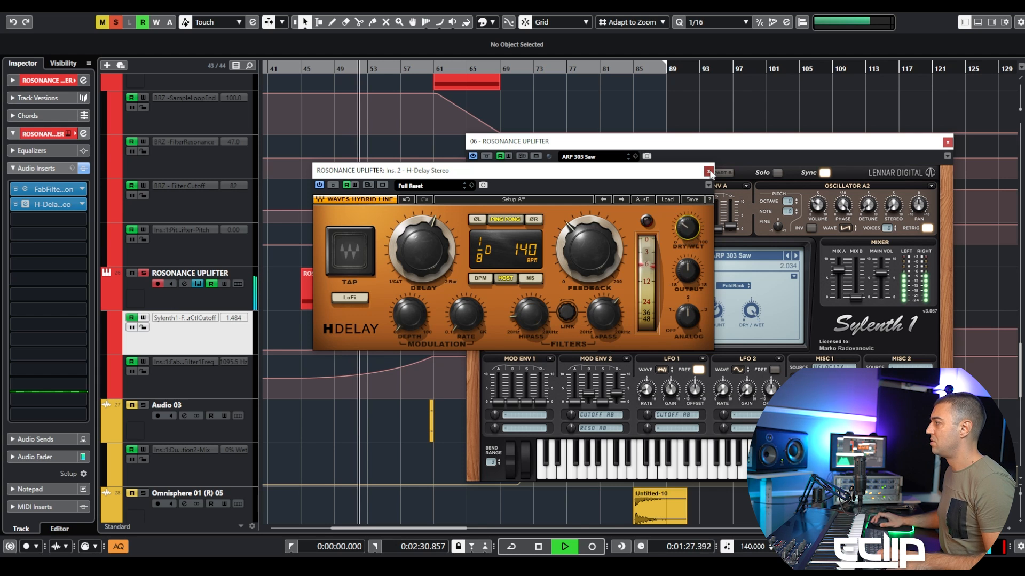
left_click(708, 171)
- Set Sylenth1's Filter A to take both oscillator parts A and B as input, and replay from bar 45
left_click(220, 297)
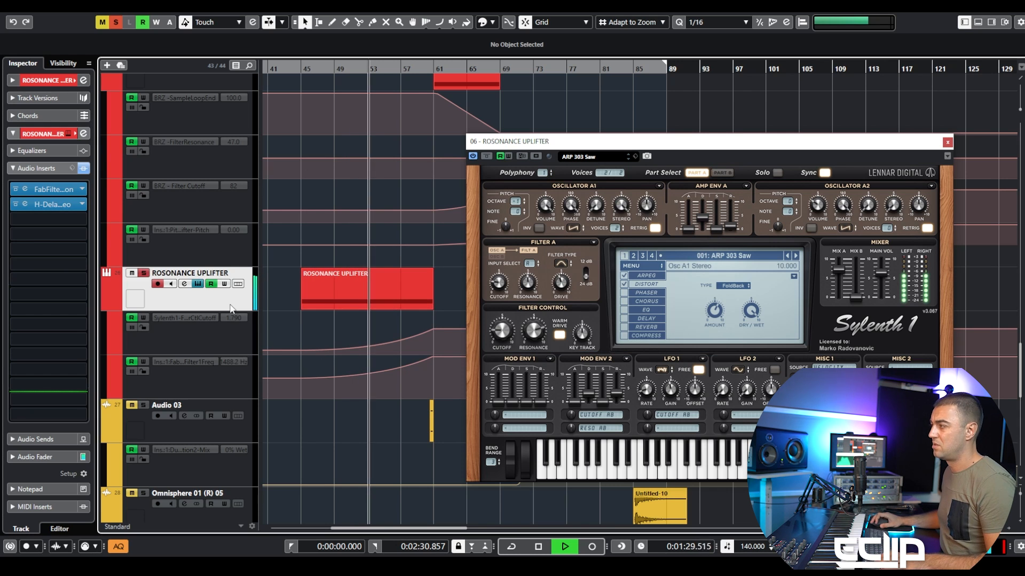
left_click_drag(565, 153, 592, 97)
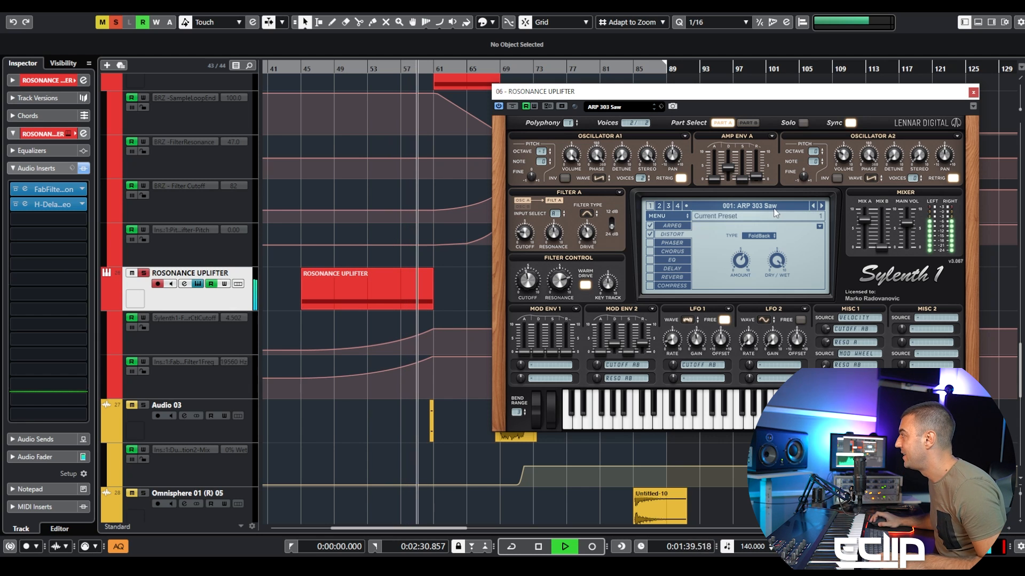
key("space")
left_click(555, 214)
left_click(569, 233)
key("space")
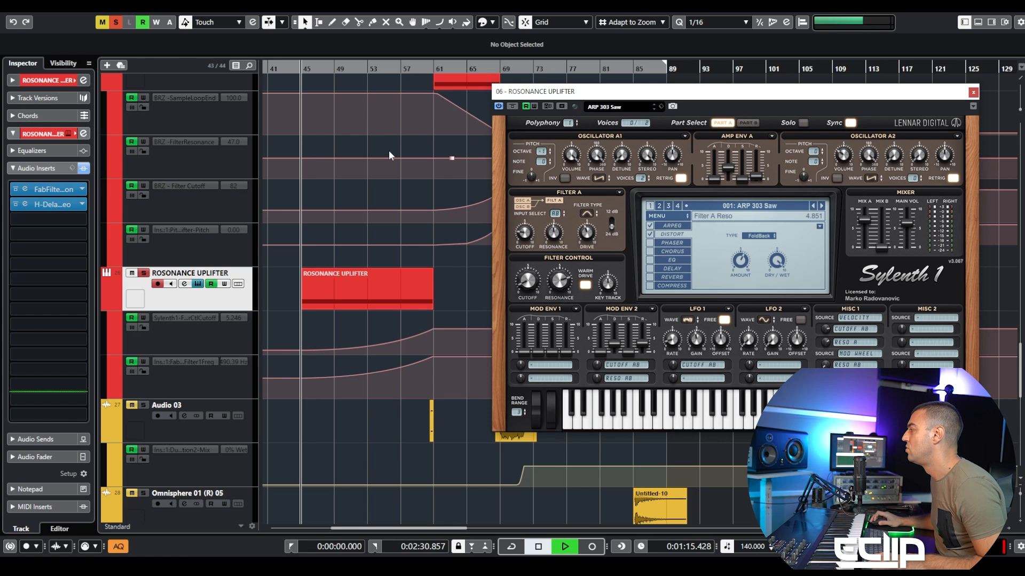
- Check Sylenth1's Part B oscillators and filter, return to Part A, and stop playback
left_click(747, 123)
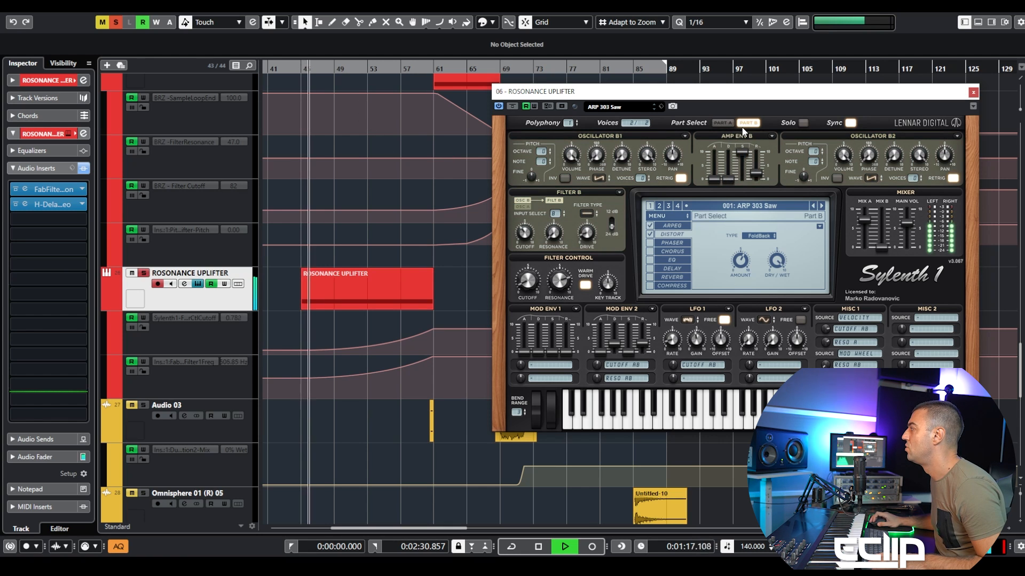
left_click(722, 123)
key("space")
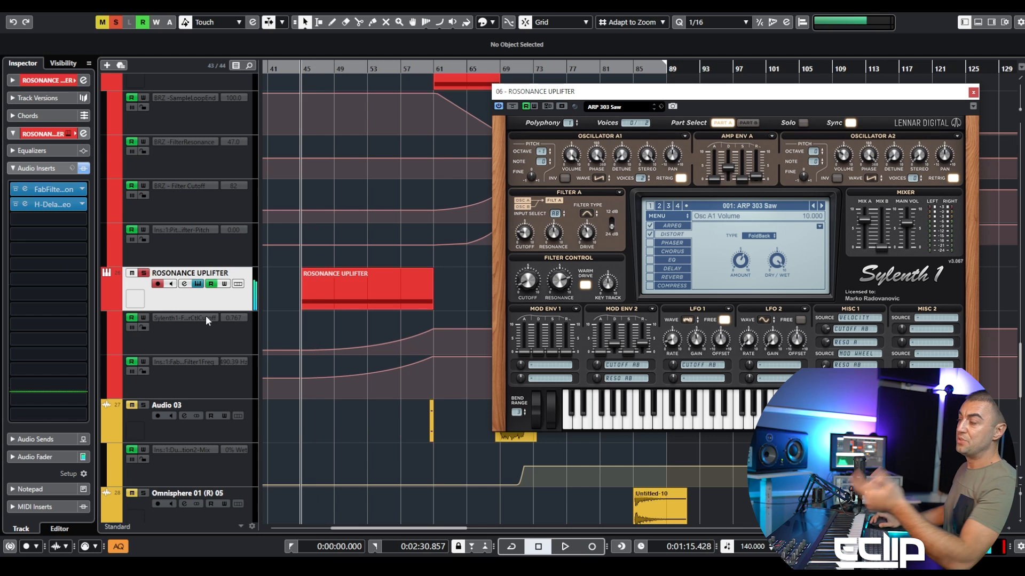
- Review the uplifter layers from NOISE UPLIFTER down to ROSONANCE UPLIFTER, and show Sylenth1's arpeggiator settings
scroll(379, 218, "up", 15)
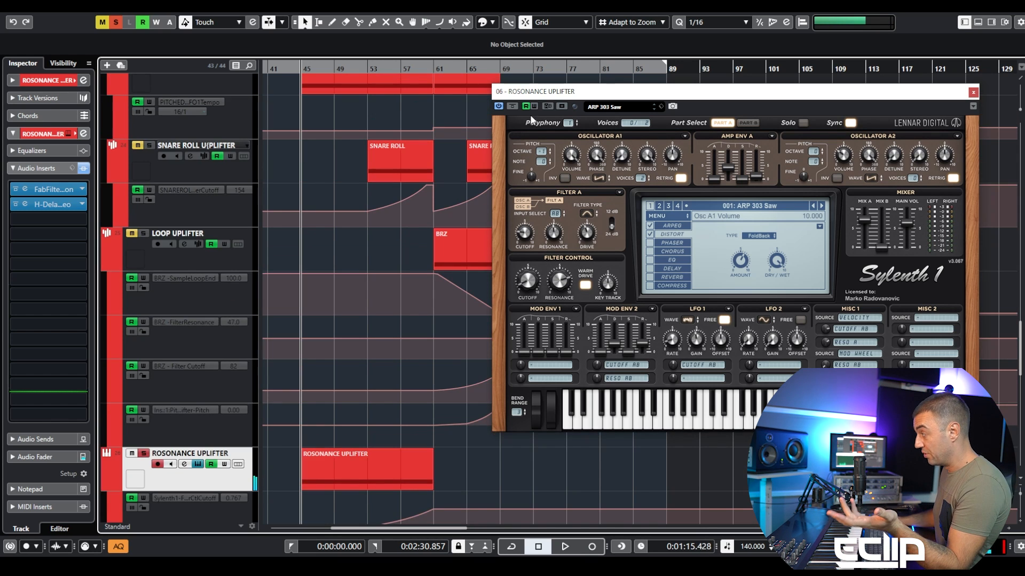
scroll(223, 261, "up", 3)
scroll(219, 268, "down", 3)
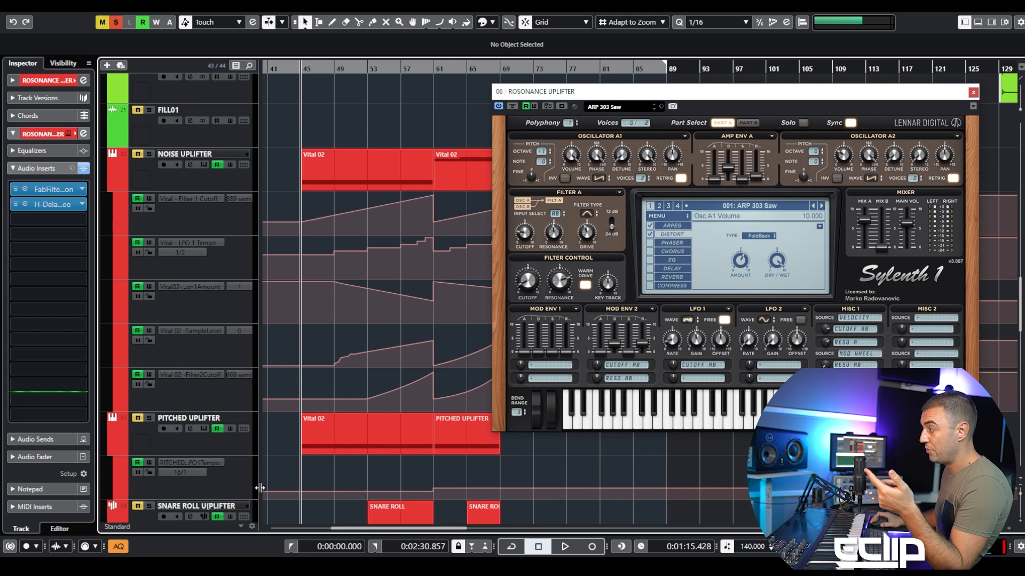
scroll(382, 405, "down", 8)
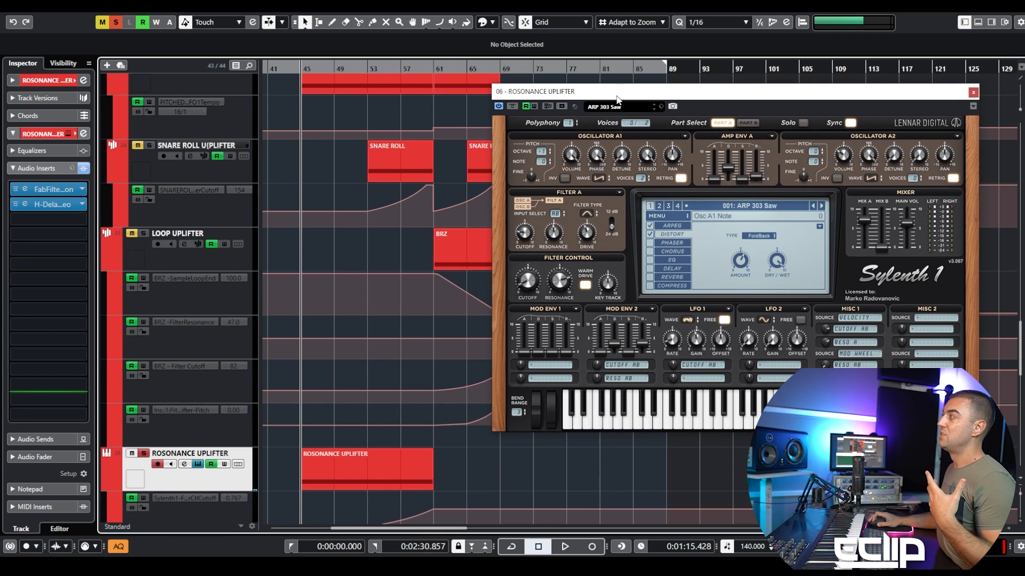
left_click_drag(619, 96, 348, 164)
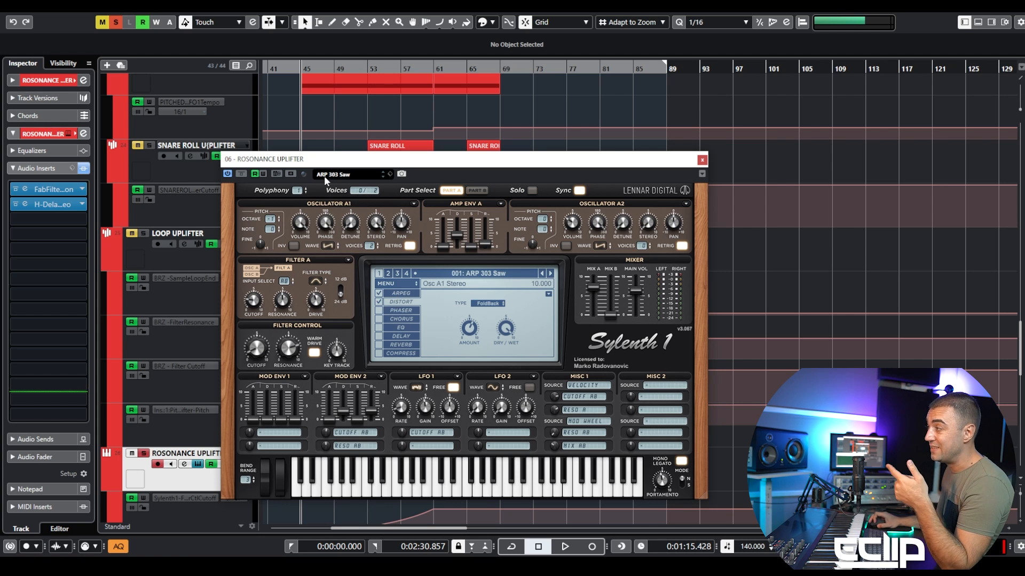
left_click_drag(463, 167, 558, 137)
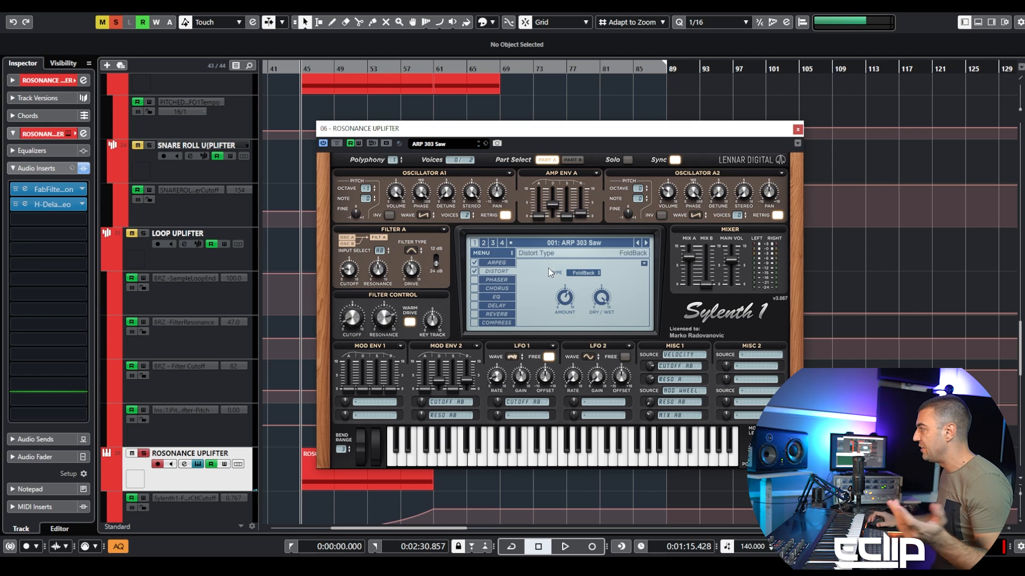
left_click(491, 252)
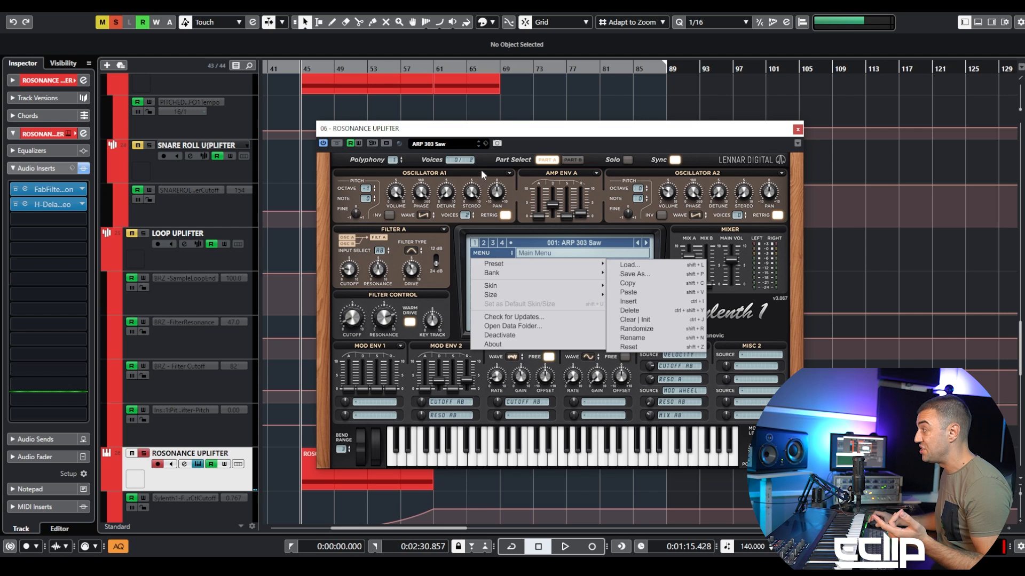
left_click(491, 230)
left_click(496, 263)
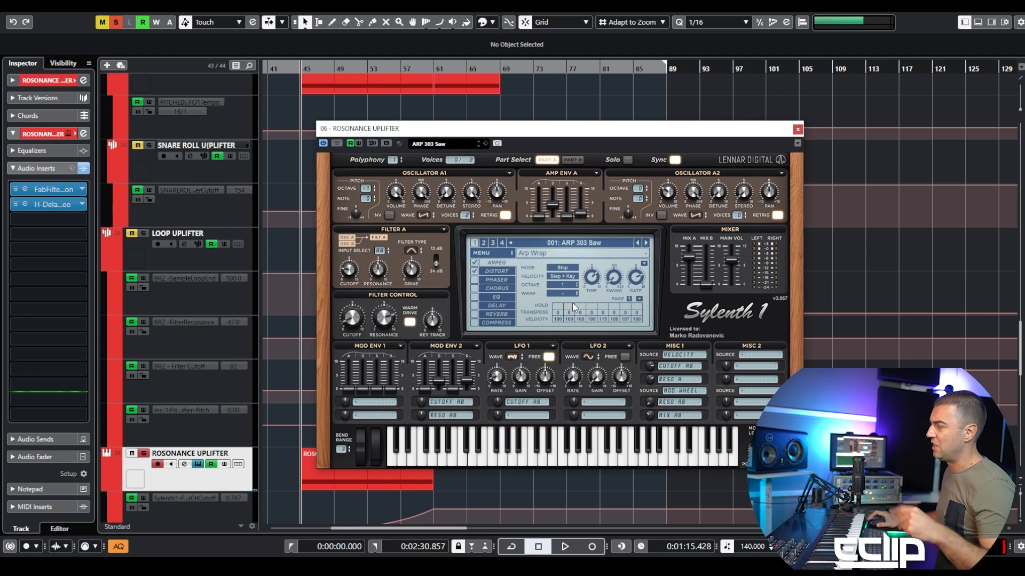
- Close Sylenth1, turn off the resonance uplifter's solo, and select the LOOP UPLIFTER track
left_click(799, 131)
left_click(232, 255)
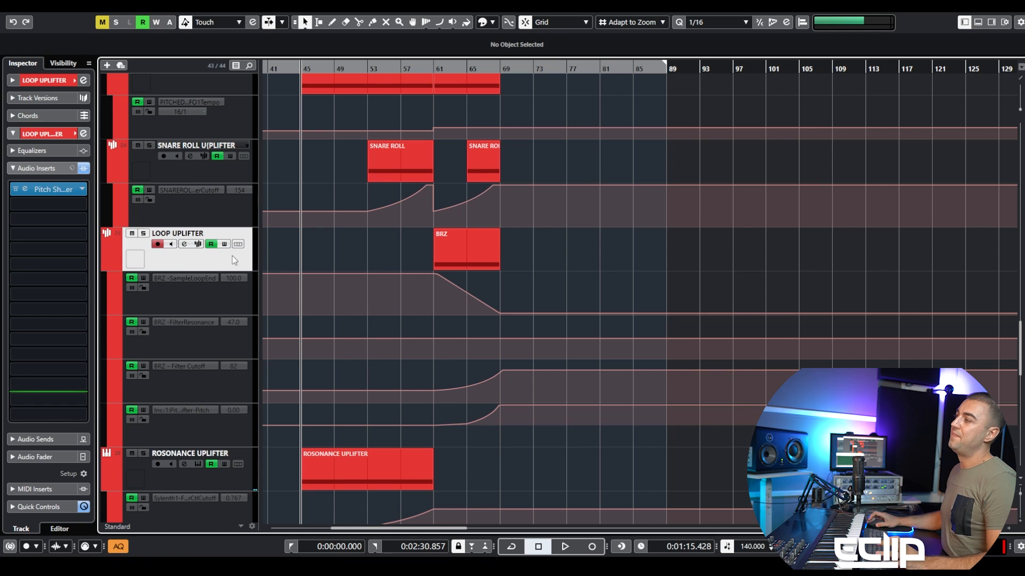
- Solo the LOOP UPLIFTER track and set the playback position to bar 61
key("s")
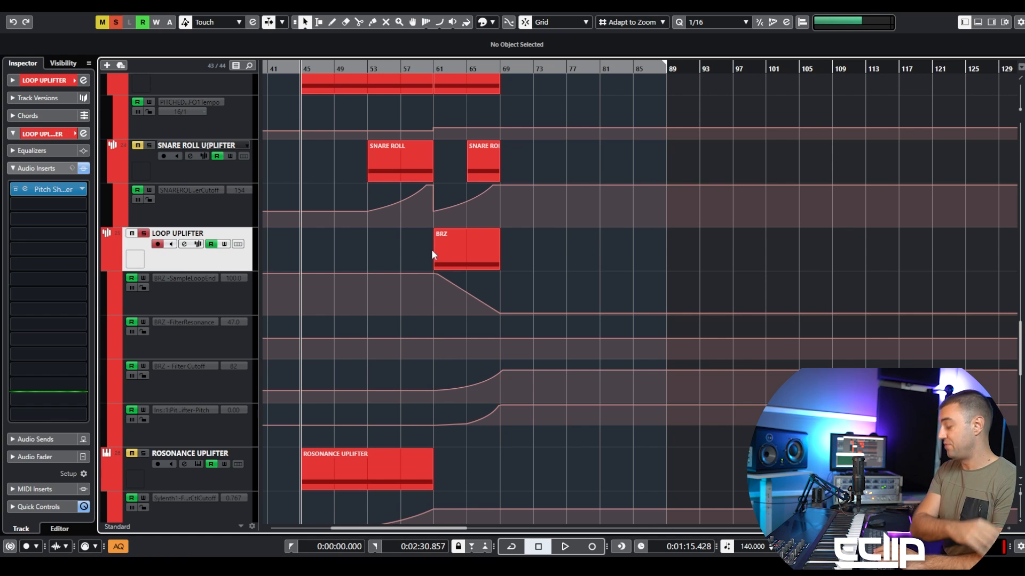
left_click(431, 248)
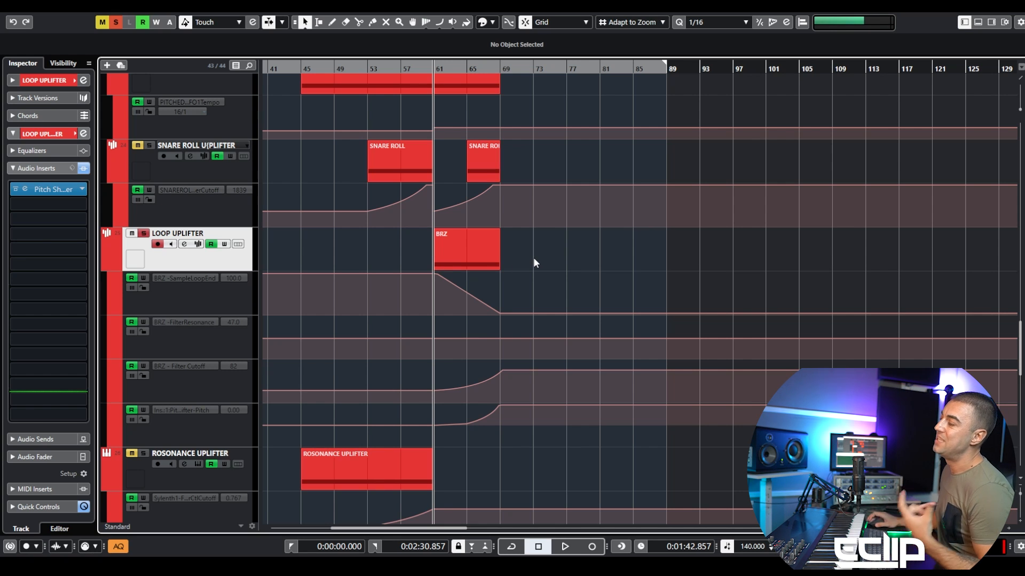
- Clear all solos and play the arrangement from the short KICK slice at bar 129
scroll(529, 251, "up", 10)
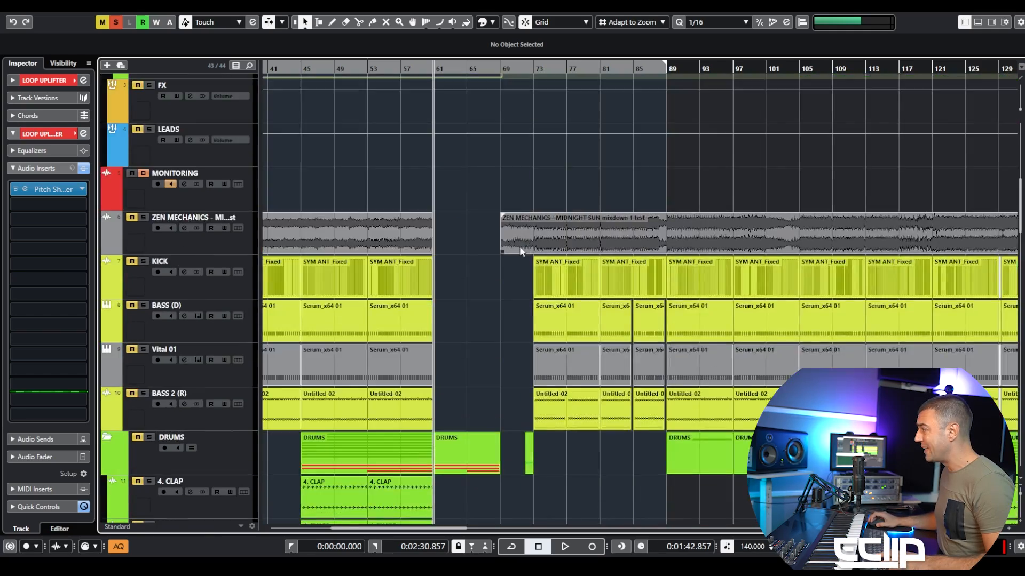
scroll(519, 246, "down", 6)
scroll(614, 230, "down", 4)
scroll(635, 224, "up", 7)
scroll(586, 265, "up", 3)
scroll(591, 261, "down", 7)
scroll(591, 262, "up", 2)
scroll(629, 264, "up", 6)
scroll(629, 256, "up", 3)
scroll(629, 256, "down", 3)
scroll(576, 186, "up", 5)
left_click(576, 187)
key("l")
left_click(117, 22)
key("space")
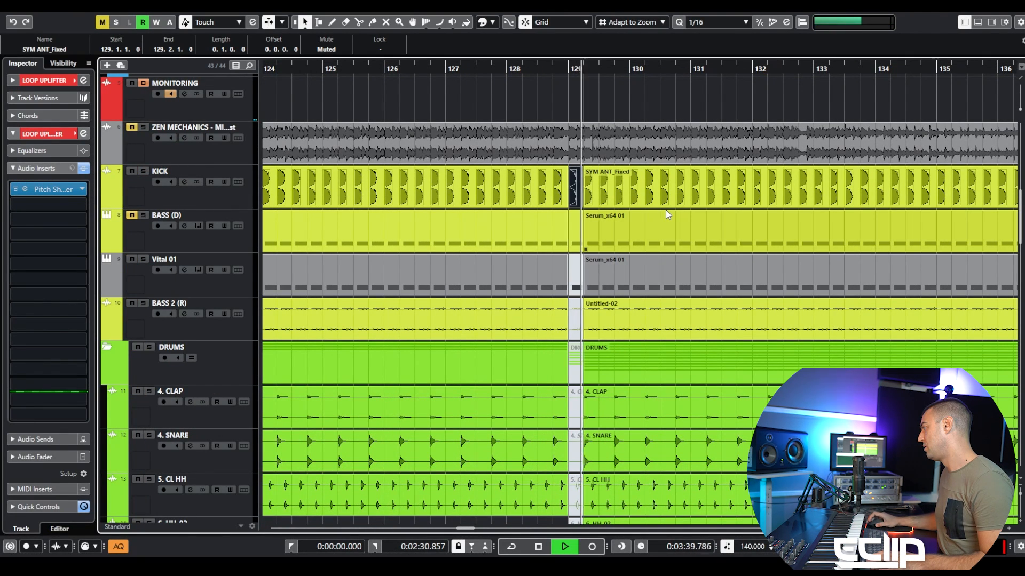
scroll(619, 216, "down", 8)
scroll(580, 220, "down", 3)
scroll(578, 220, "down", 3)
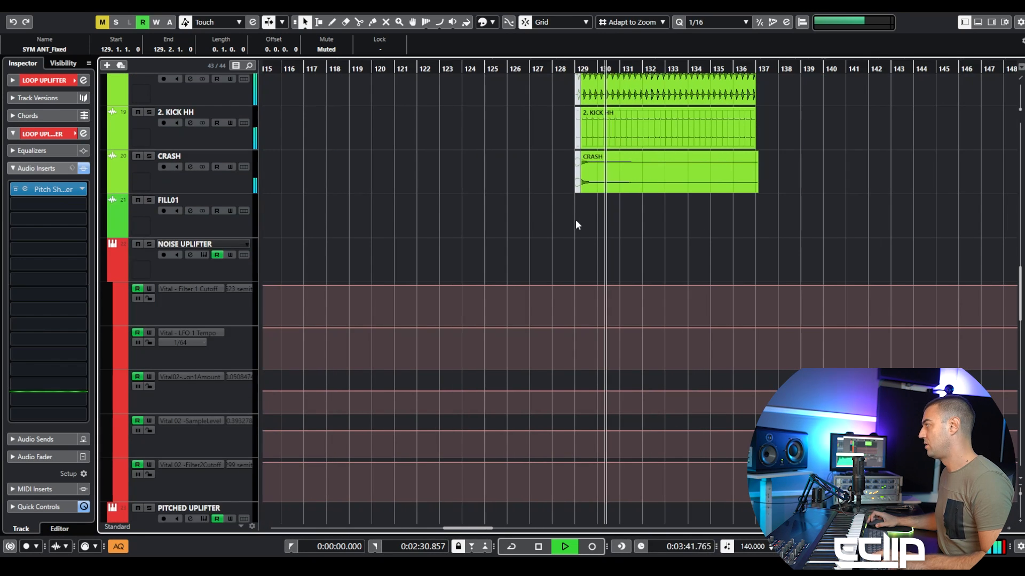
key("space")
- Find the sliced source material at bar 129 and select the short Serum_x64 01 slice on the Vital 01 track
scroll(583, 217, "up", 1)
scroll(583, 217, "up", 4)
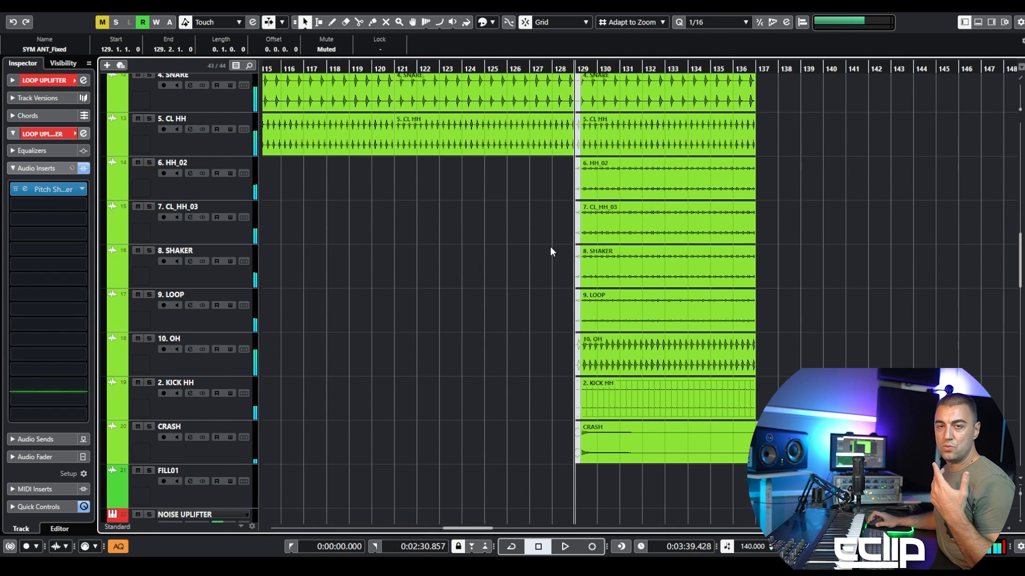
scroll(563, 274, "up", 5)
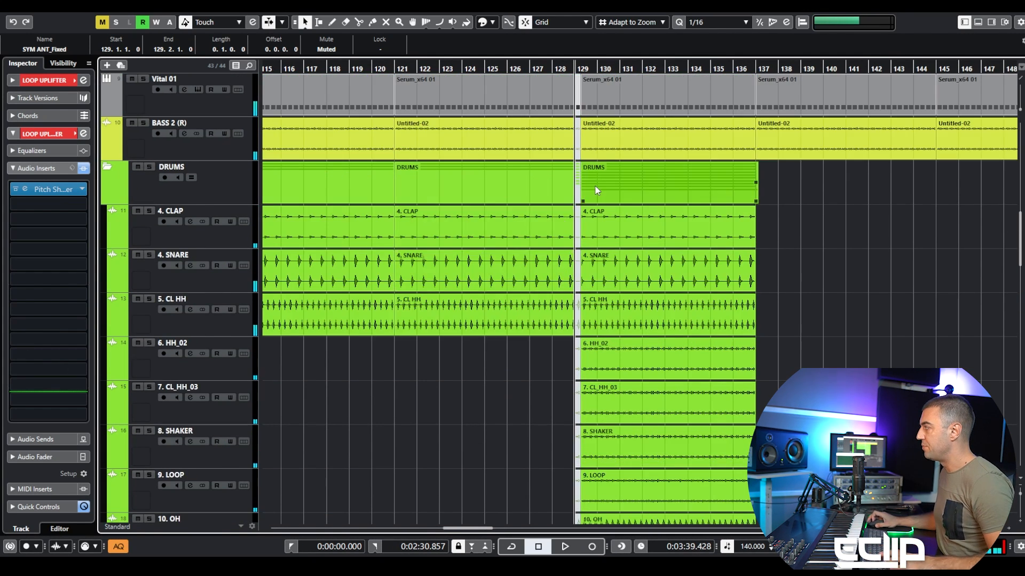
scroll(534, 178, "up", 8)
left_click(504, 93)
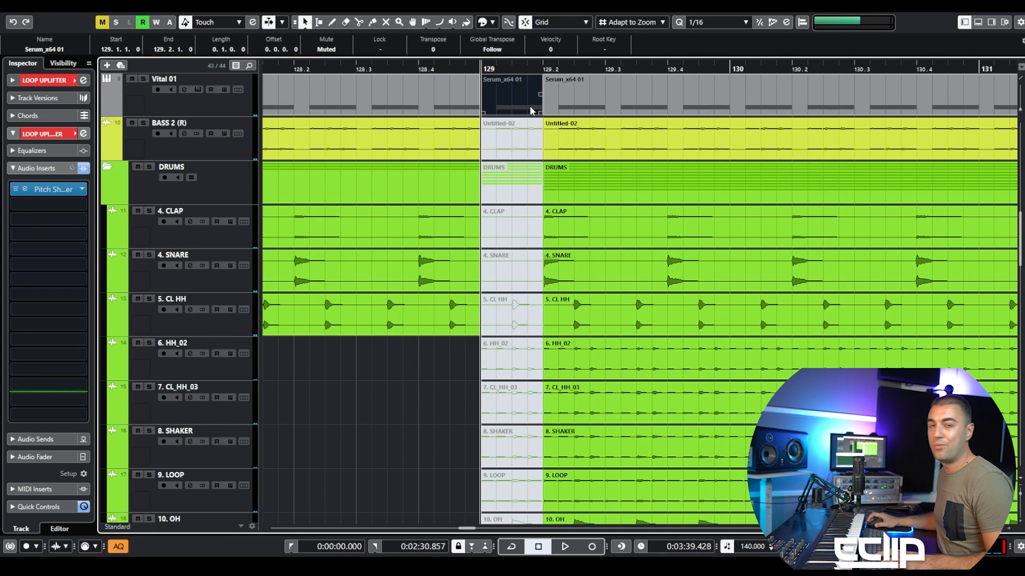
- Solo the LOOP UPLIFTER track and briefly play its BRZ part from bar 61
scroll(529, 104, "down", 10)
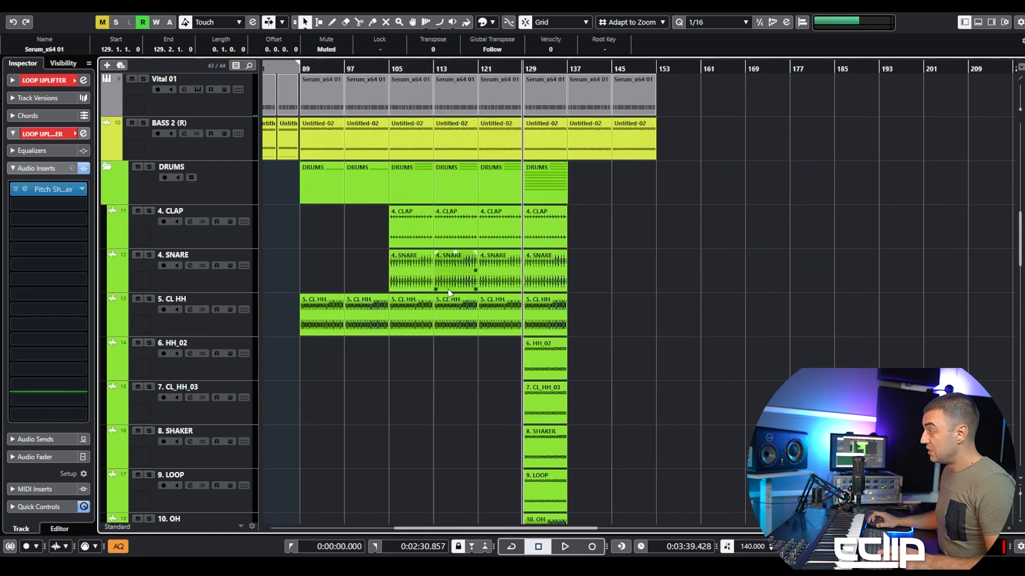
scroll(447, 289, "down", 15)
scroll(680, 260, "left", 8)
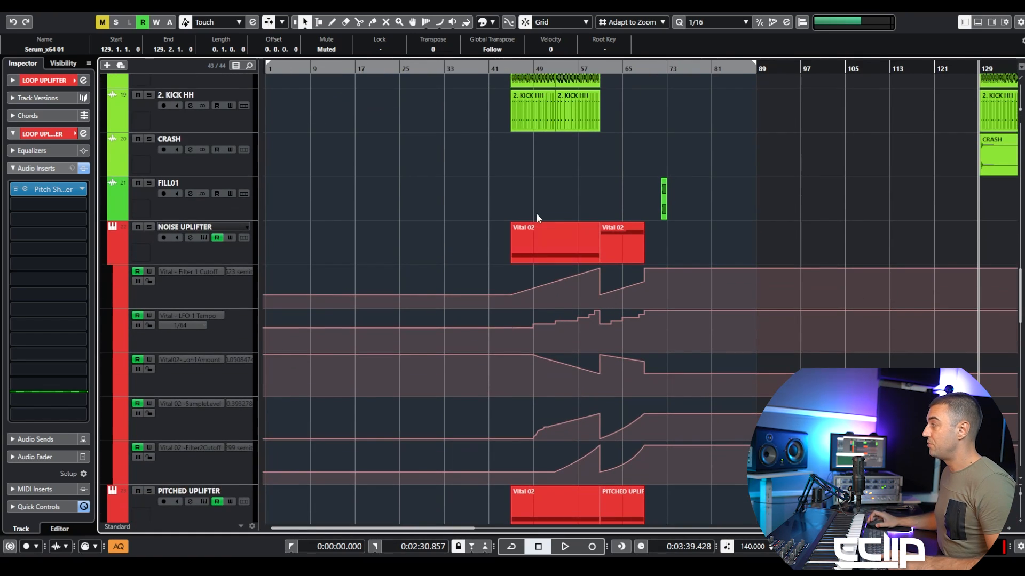
scroll(497, 202, "down", 8)
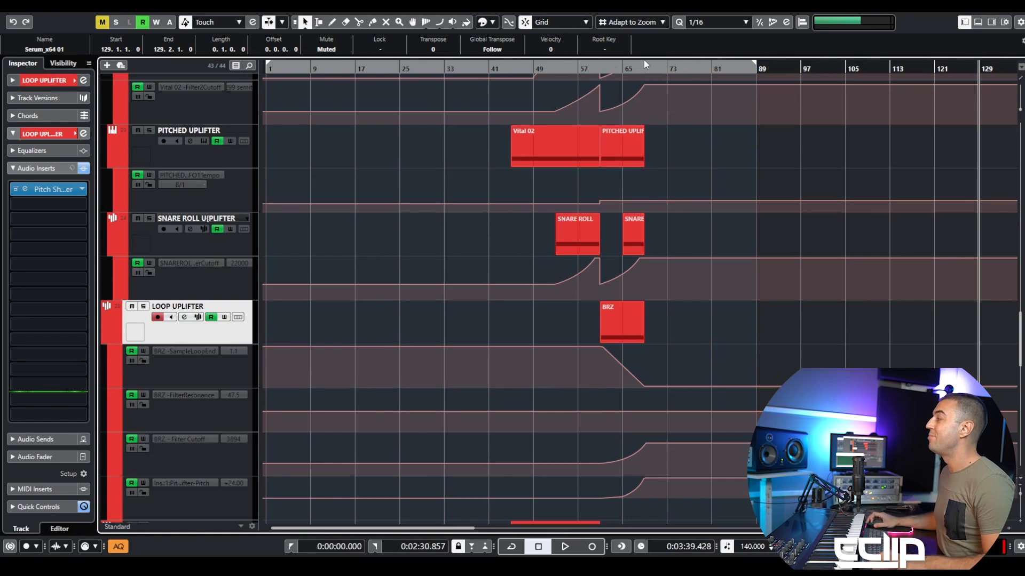
left_click(600, 67)
key("s")
key("space")
left_click(333, 328)
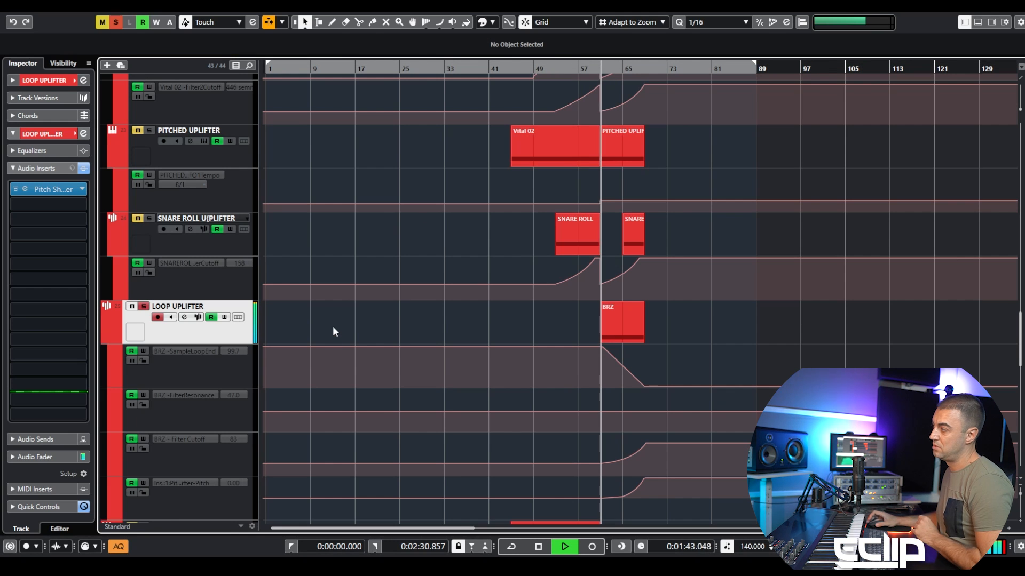
key("space")
- Show the BRZ part's sample in Sampler Control and play from bar 61 to watch the loop range
left_click(629, 321)
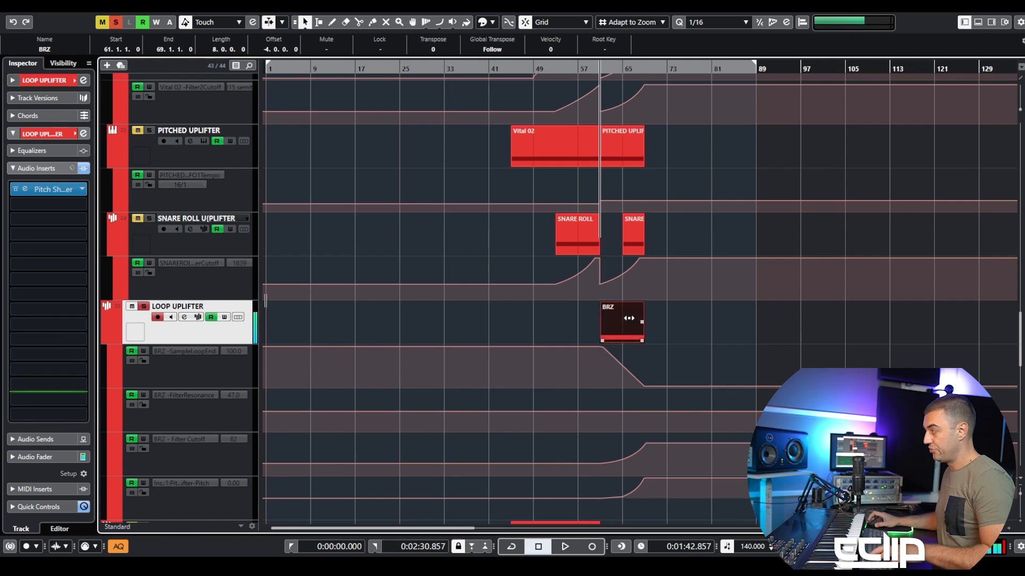
double_click(629, 318)
left_click(256, 530)
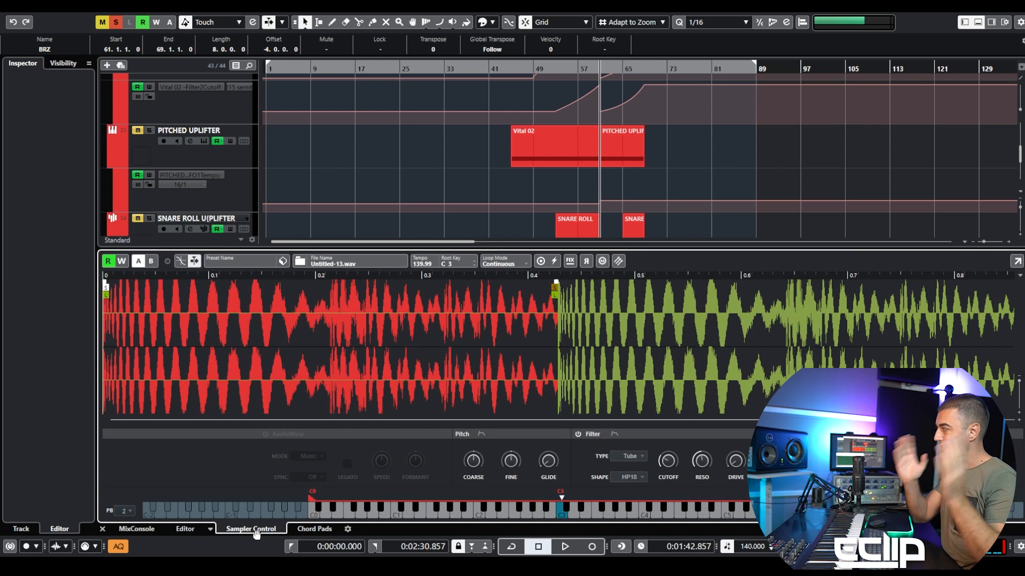
key("space")
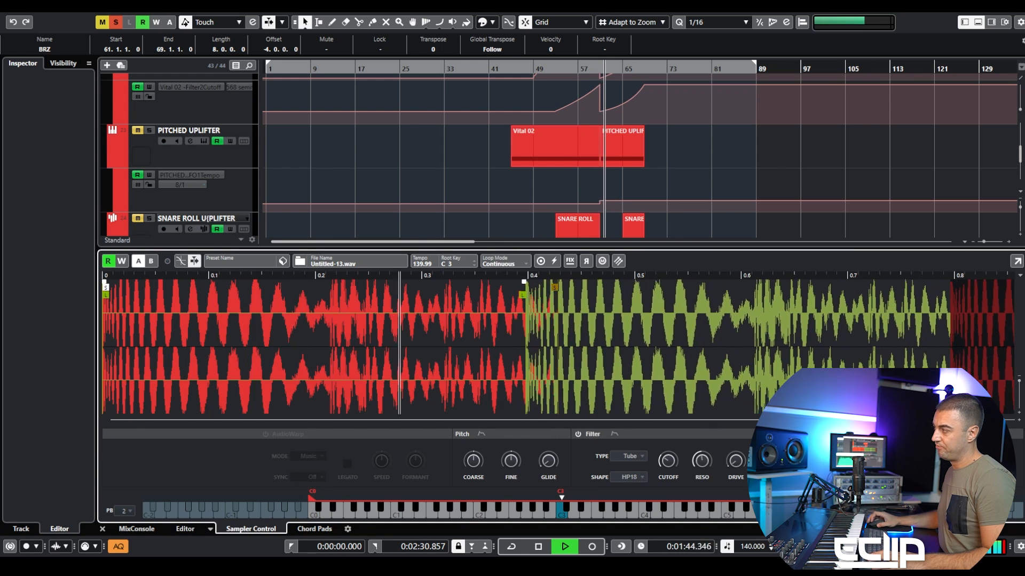
key("space")
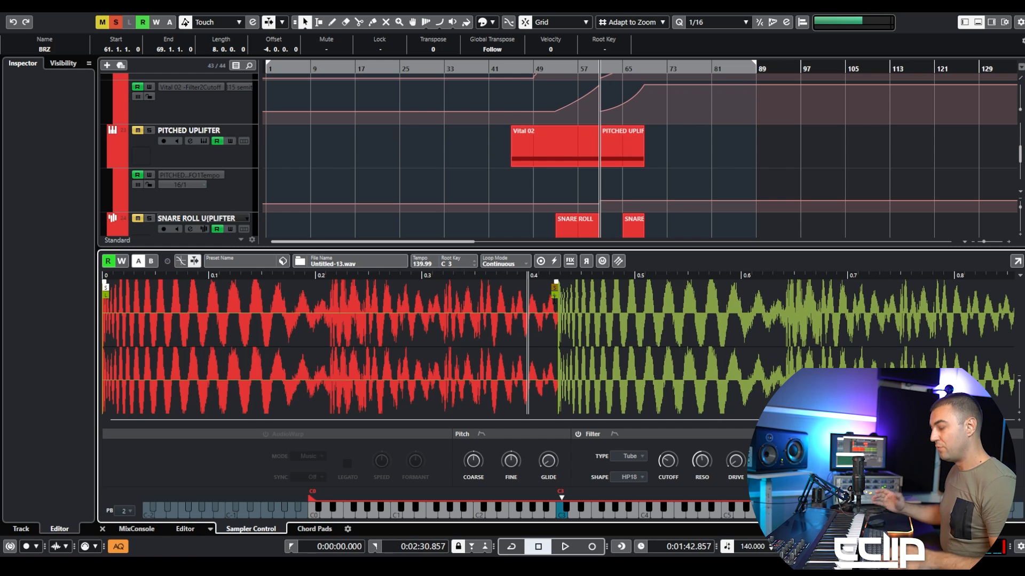
- Close the sampler view and bend the BRZ SampleLoopEnd automation curve slightly downward between bars 61 and 69
key("ctrl+alt+e")
left_click(194, 364)
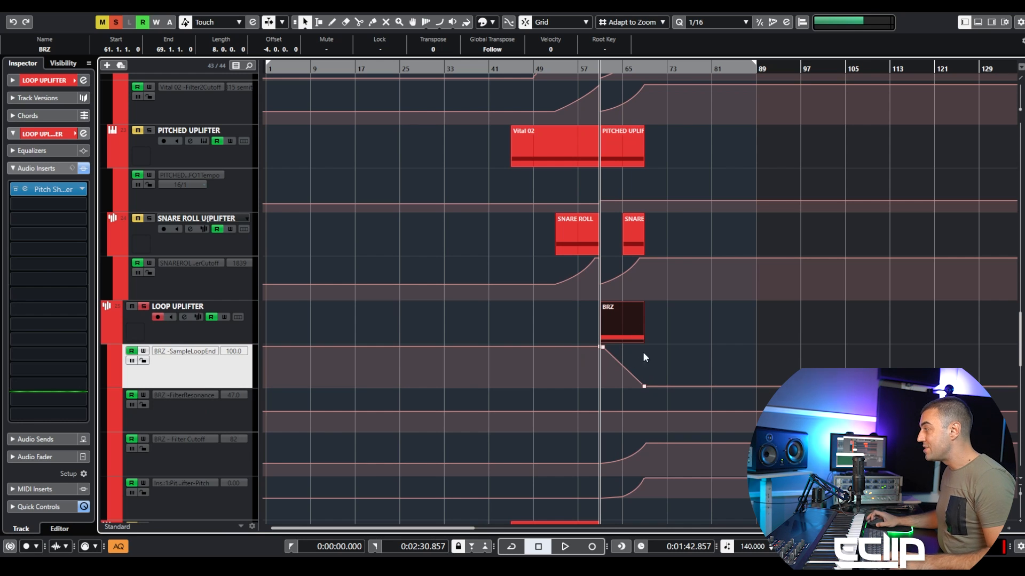
scroll(648, 366, "up", 6)
left_click_drag(541, 367, 536, 370)
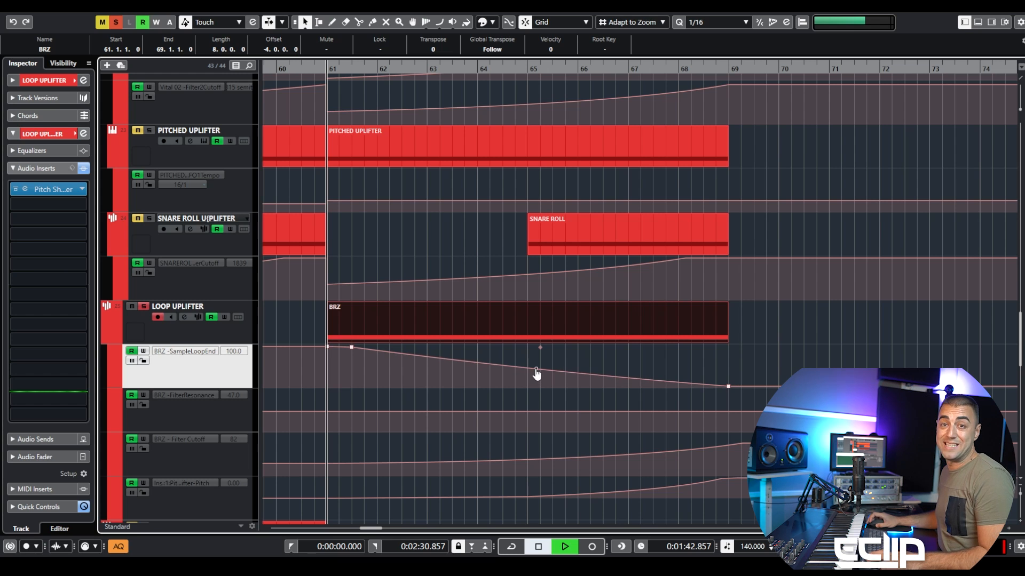
- Replay the loop uplifter from bar 61 with its sample shown in Sampler Control
key("space")
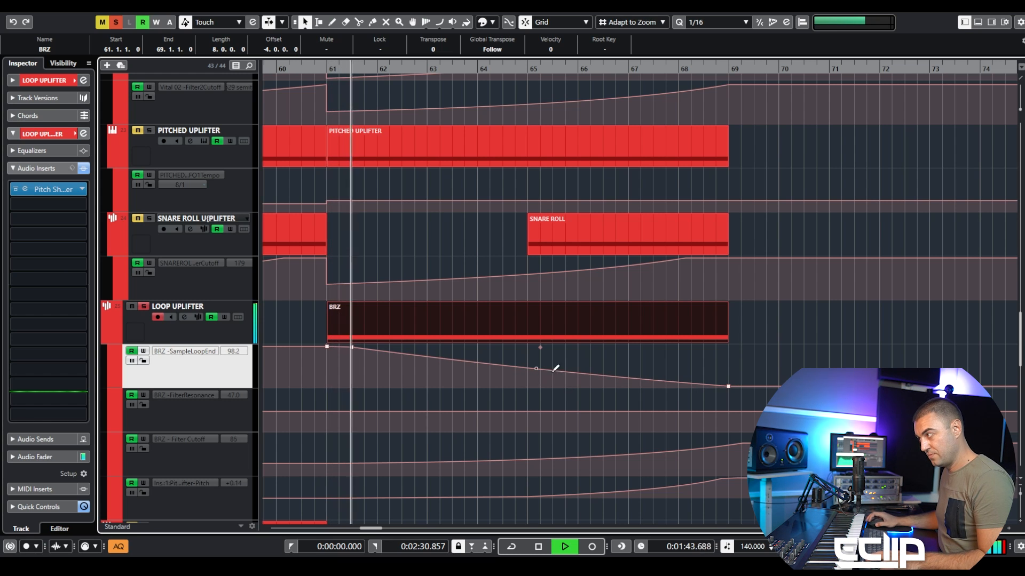
key("ctrl+alt+b")
scroll(515, 177, "down", 2)
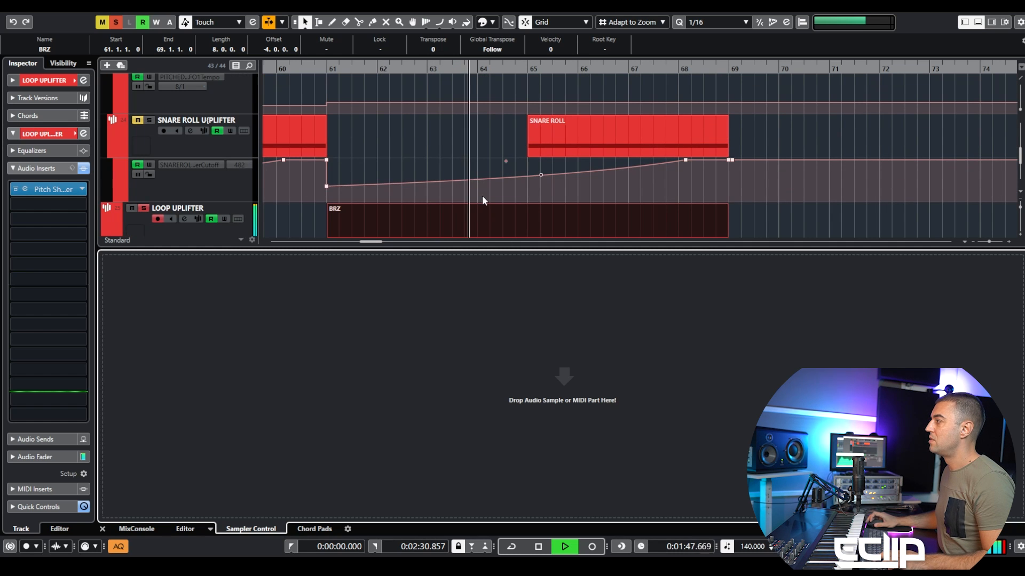
left_click(458, 220)
left_click(217, 232)
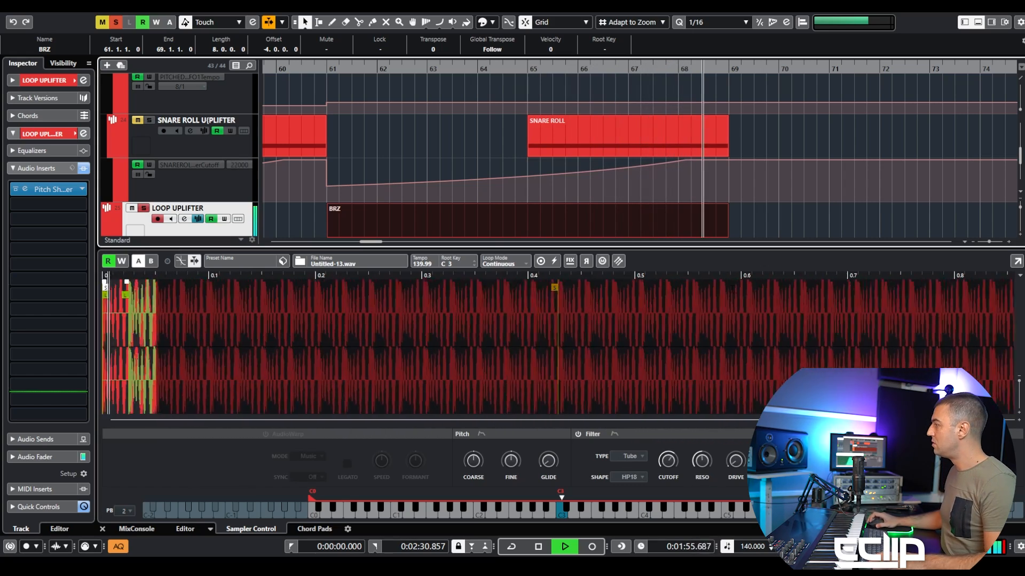
key("space")
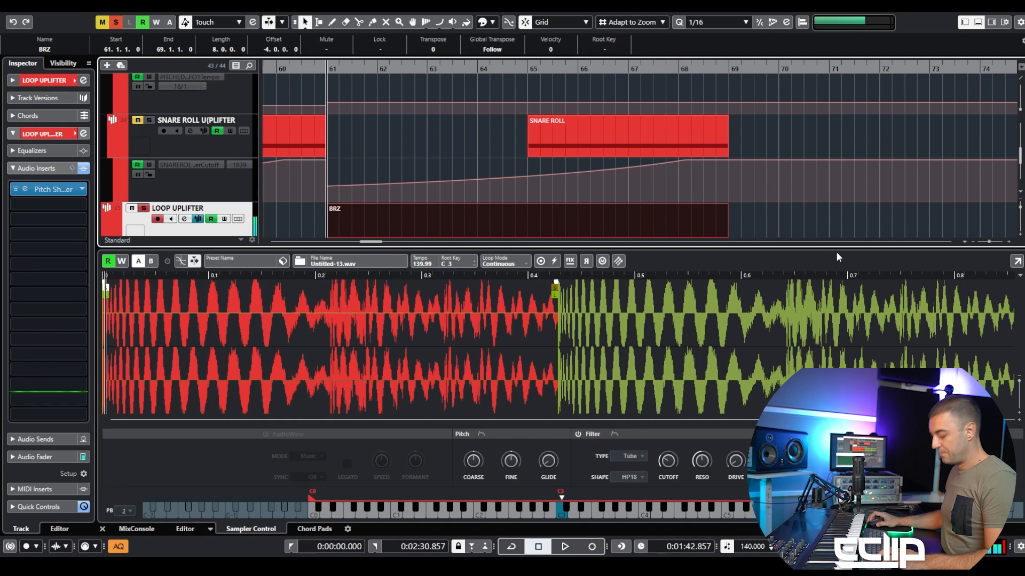
- Set the sampler filter's Drive to 50.5 % while playing the loop uplifter from bar 61
key("ctrl+alt+e")
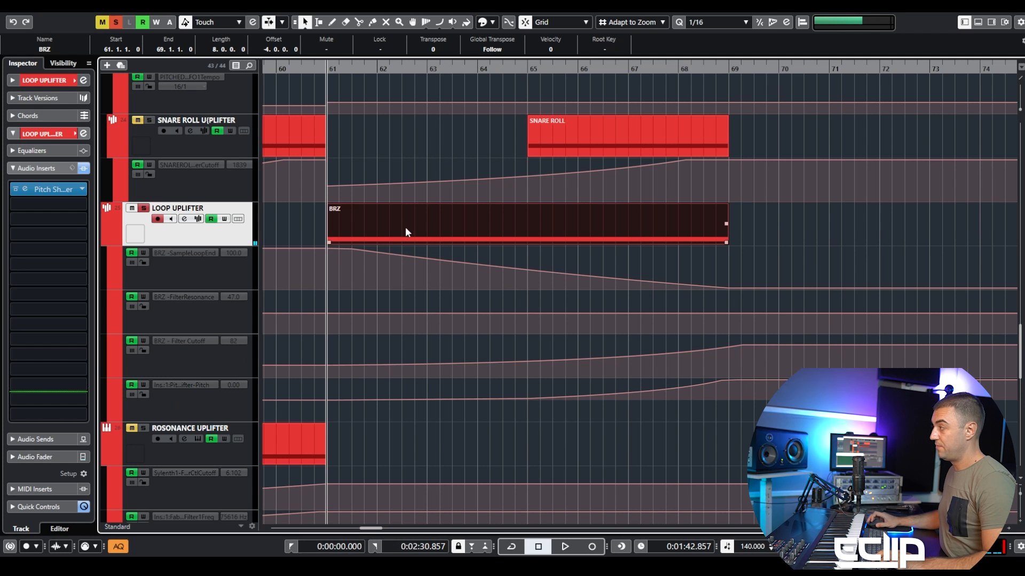
key("ctrl+alt+e")
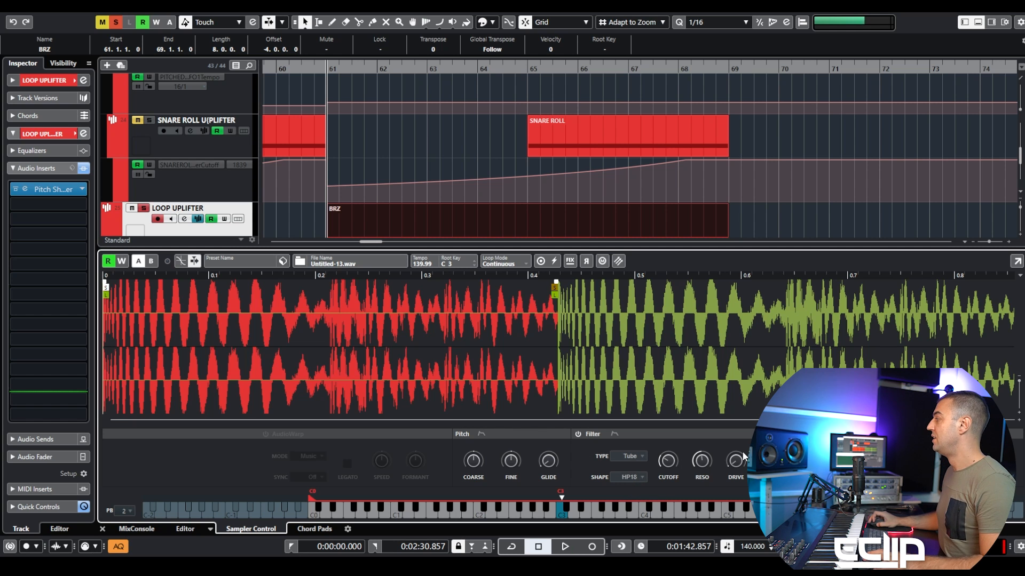
key("space")
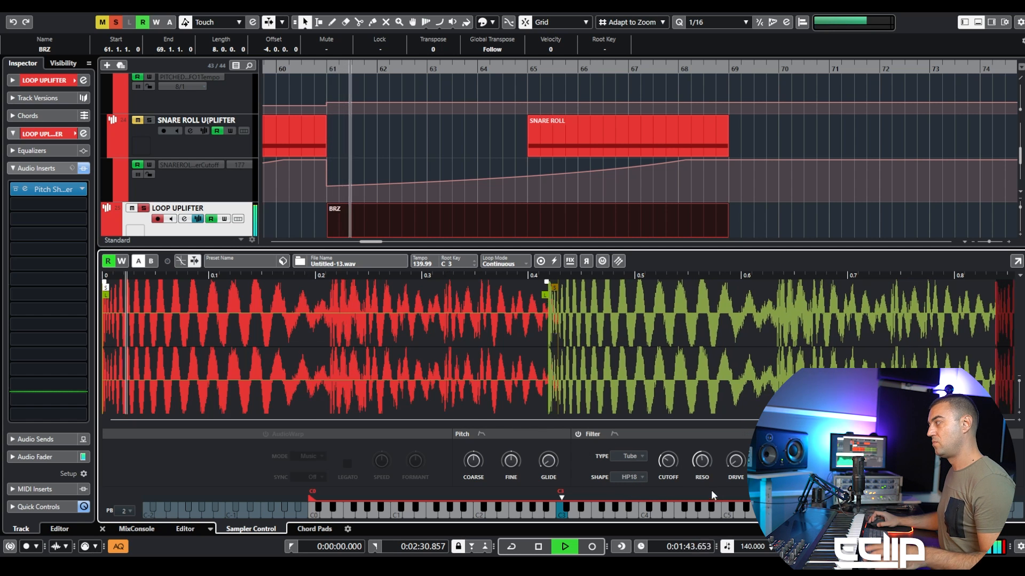
left_click_drag(732, 467, 735, 345)
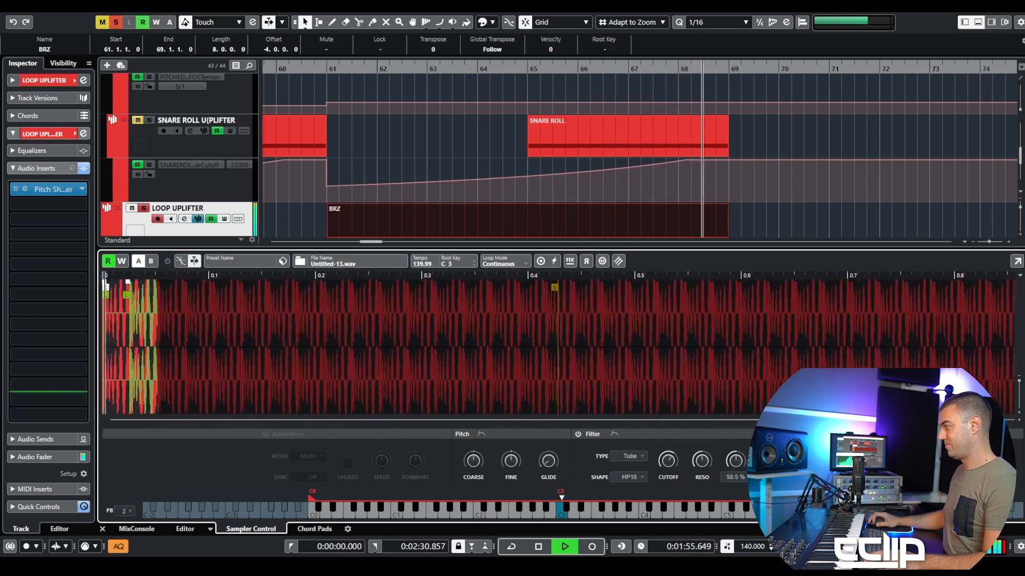
key("space")
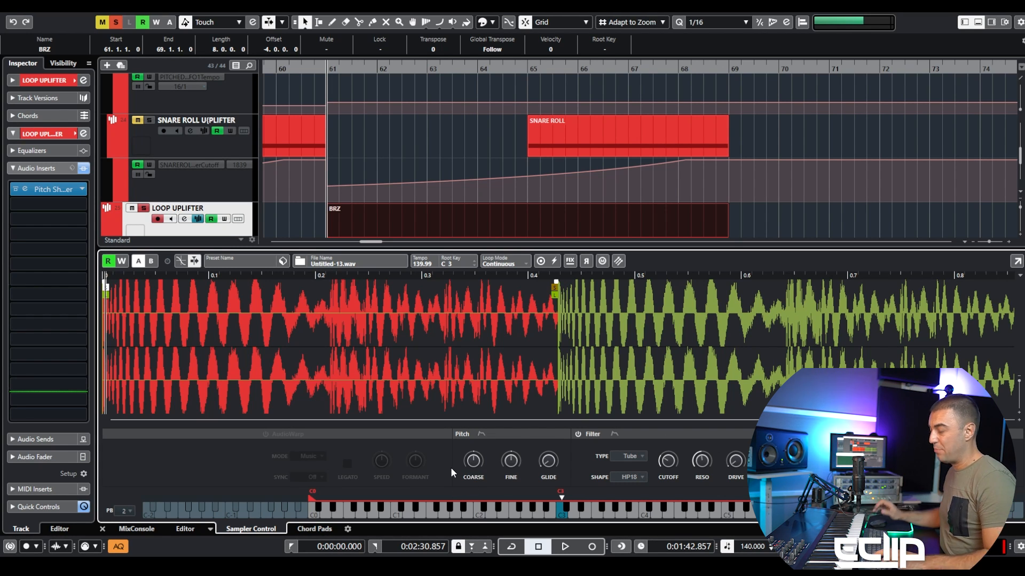
- Open LOOP UPLIFTER's Pitch Shifter insert and compare it bypassed and active during playback from bar 61
key("ctrl+alt+e")
left_click(33, 189)
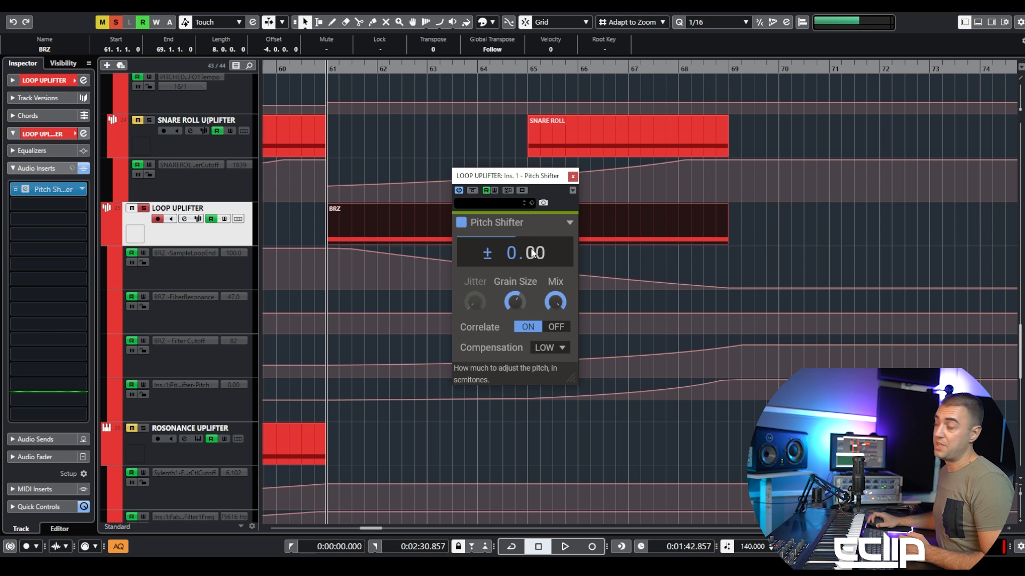
key("space")
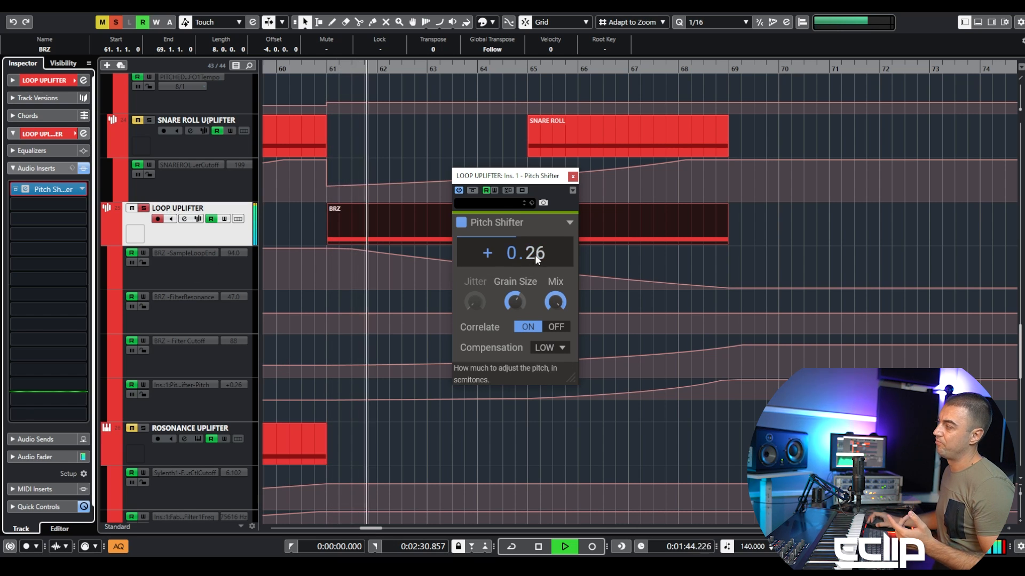
left_click(473, 190)
left_click(473, 191)
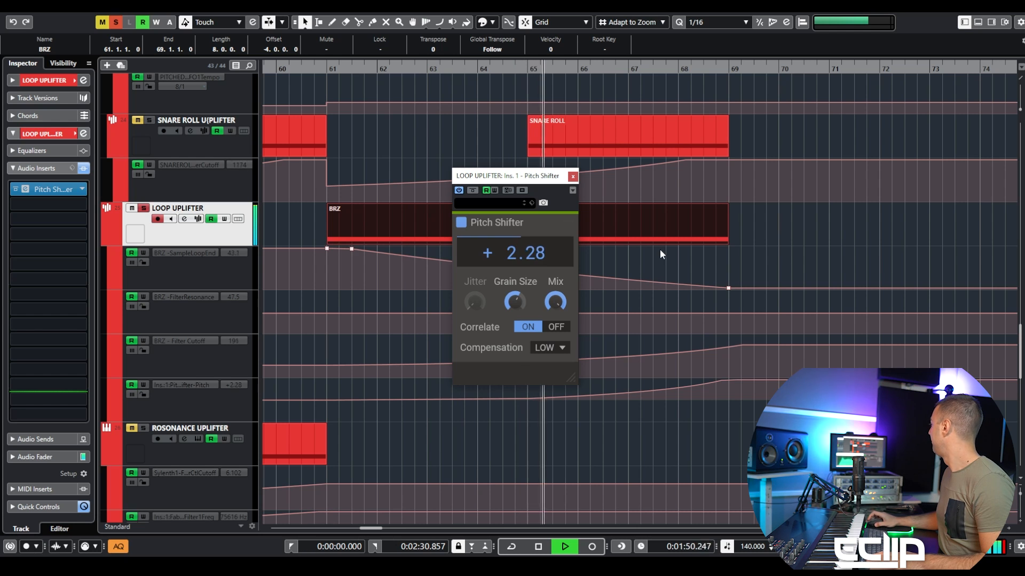
- Set the Pitch Shifter's Compensation to HIGH, then close the plug-in and stop playback
left_click(563, 348)
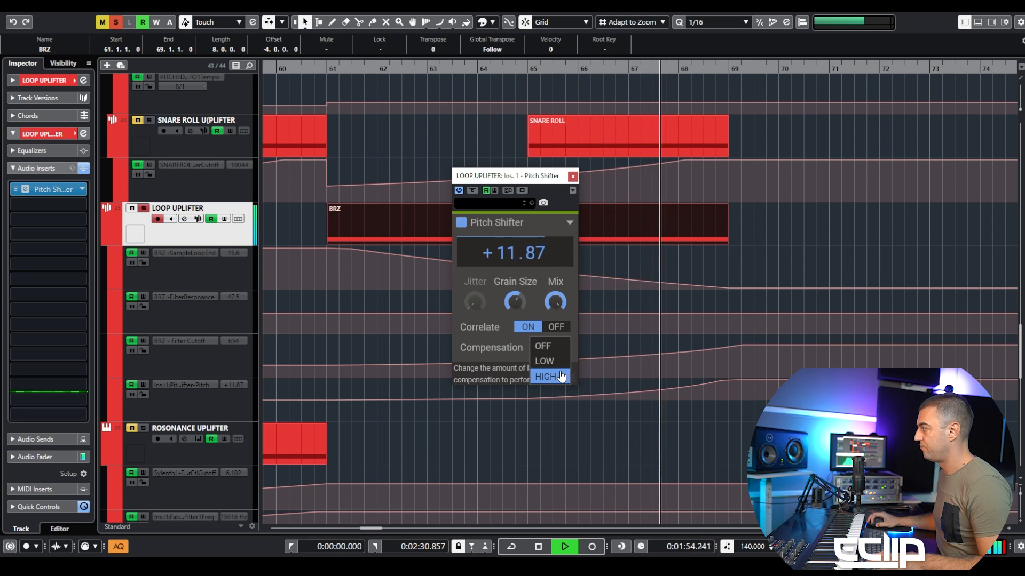
left_click(546, 375)
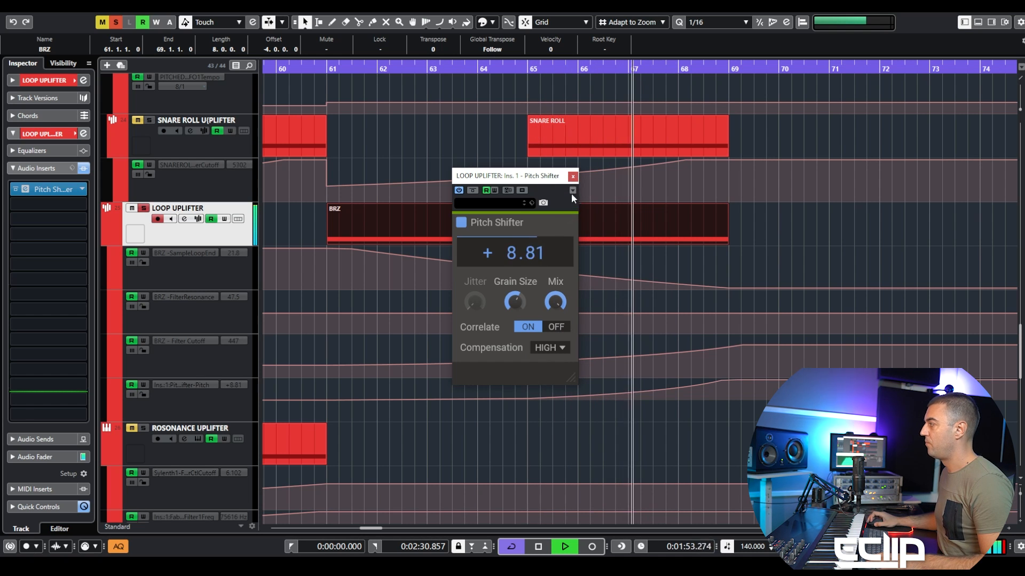
left_click(572, 176)
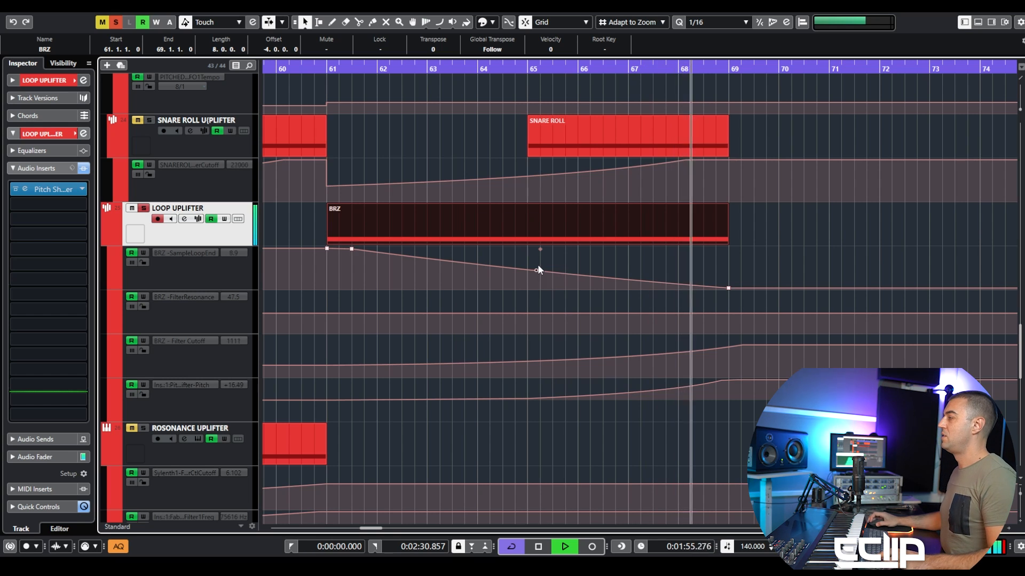
scroll(537, 264, "down", 4)
key("space")
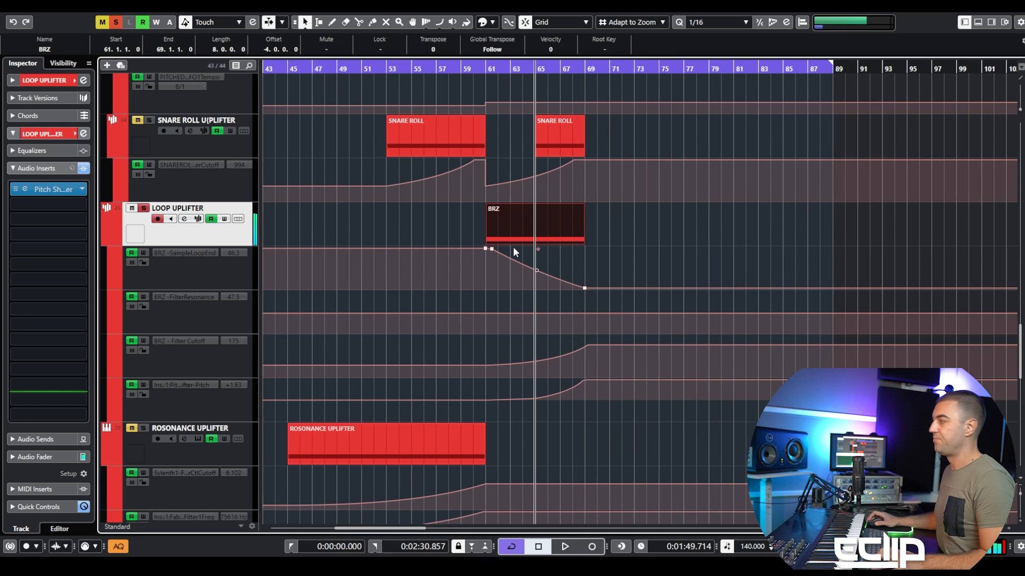
- Load the RoomWorks reverb into LOOP UPLIFTER's second insert slot
left_click(33, 203)
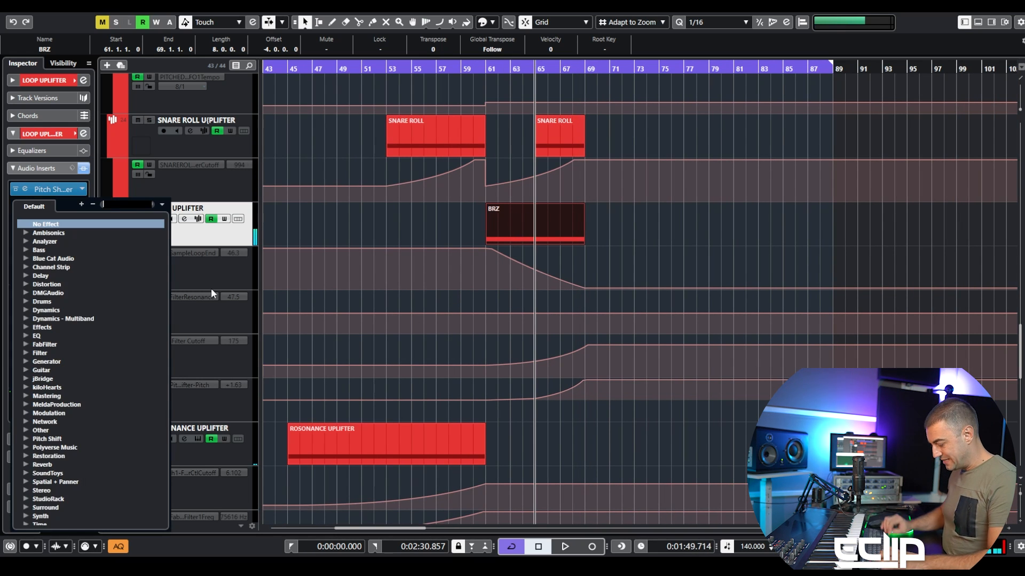
type("roomw")
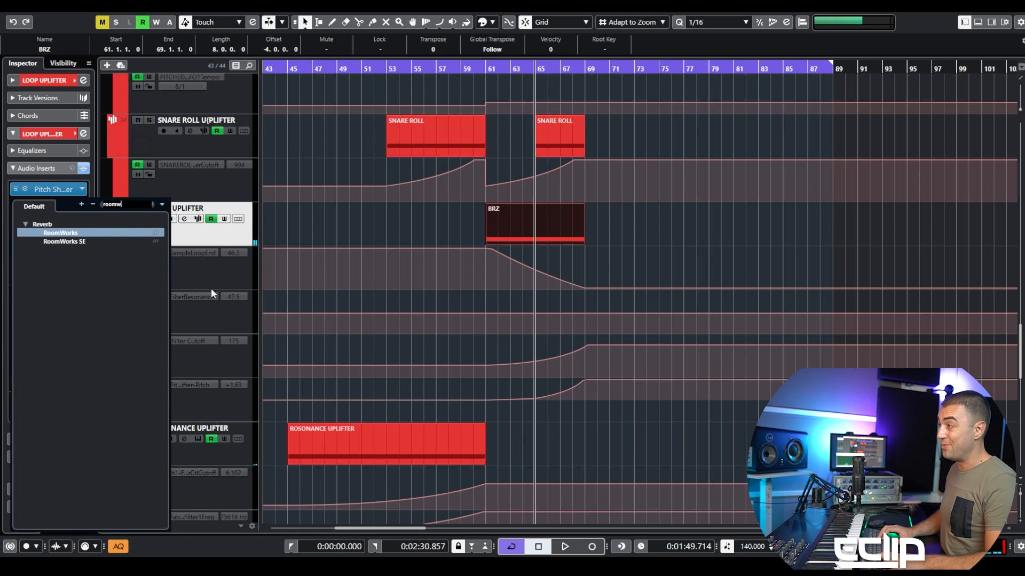
key("Return")
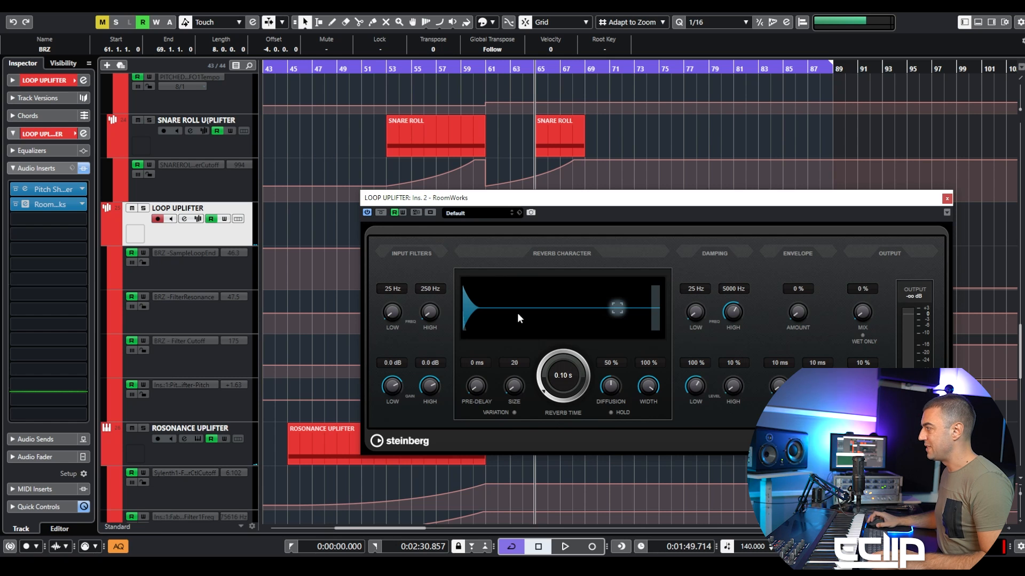
- Enable automation writing in RoomWorks and record a rising Mix move during soloed playback of the loop uplifter
left_click(402, 213)
key("space")
left_click_drag(863, 315, 872, 242)
key("s")
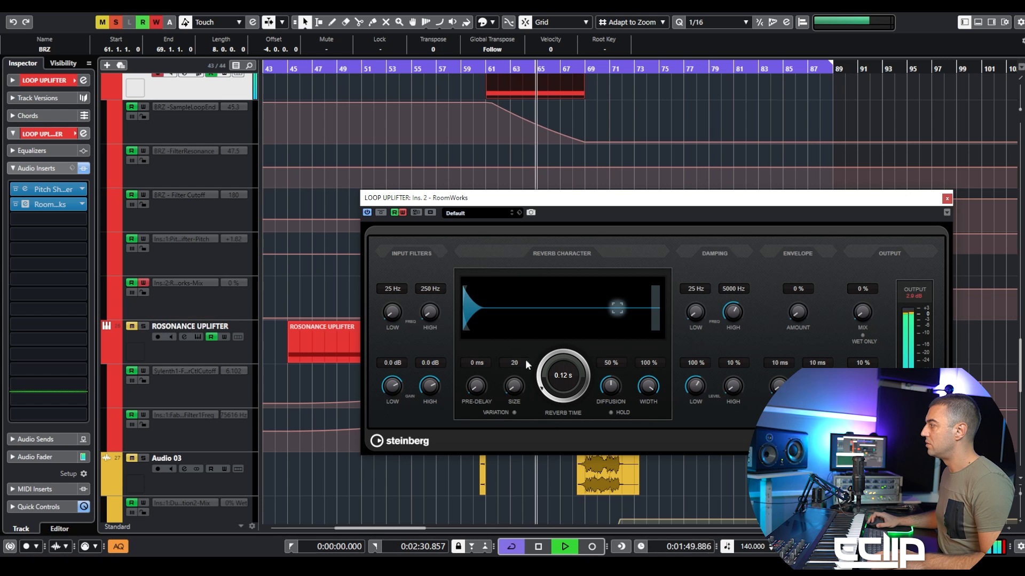
- Turn off RoomWorks' automation writing, set its size to 49 and reverb time to 0.33 s, and close the plug-in
left_click(401, 213)
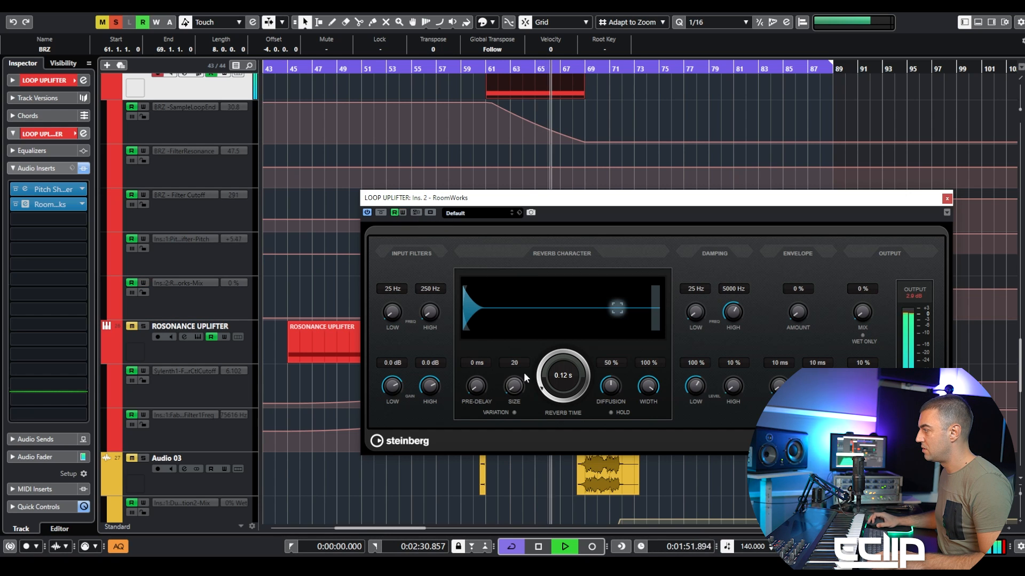
left_click_drag(541, 386, 538, 366)
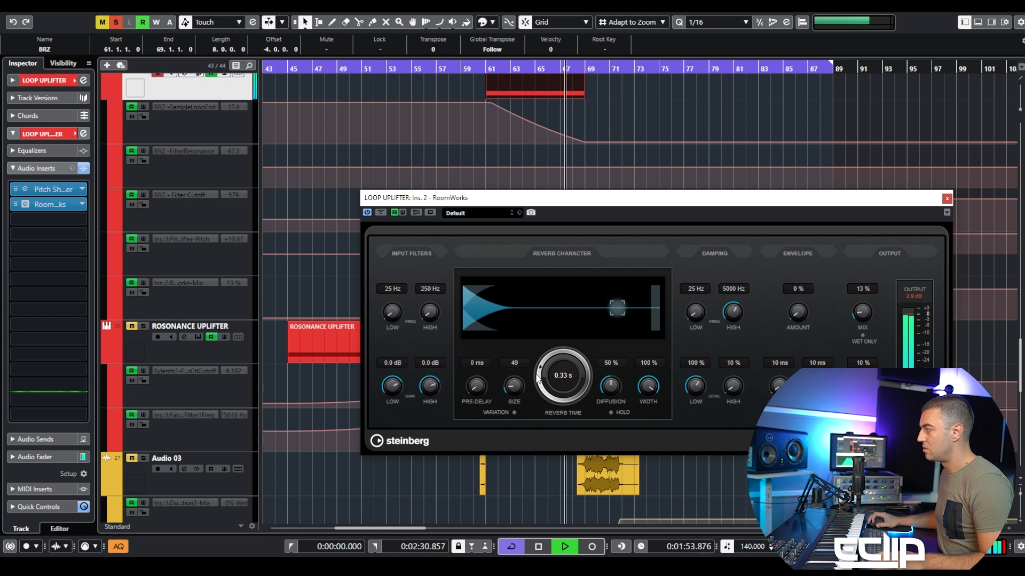
left_click(947, 199)
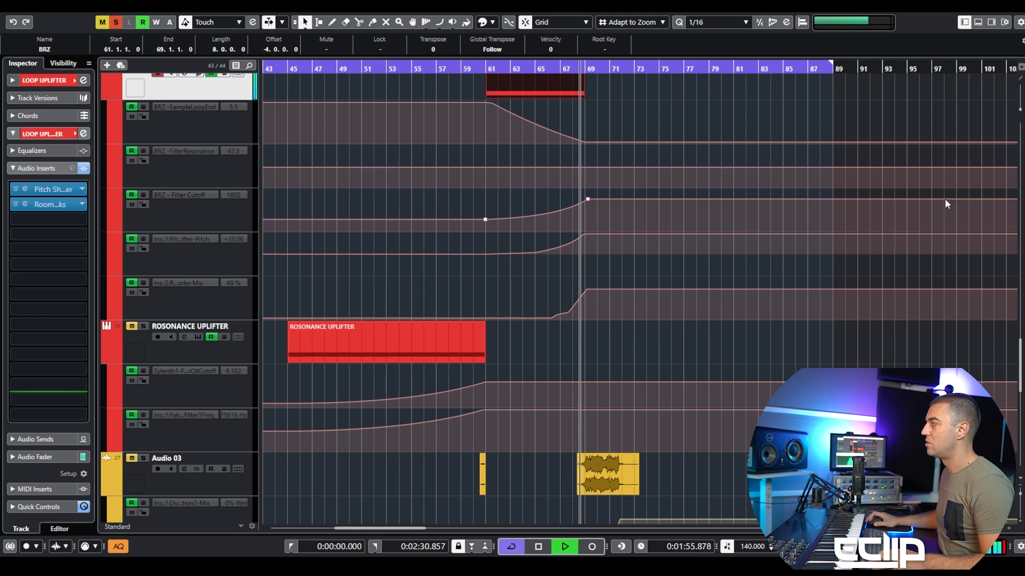
key("space")
- Reduce the RoomWorks Mix automation to one straight ramp from about bar 62.5 to bar 69 and replay the uplifter from bar 65
left_click(512, 318)
left_click_drag(526, 301, 585, 335)
key("Delete")
key("space")
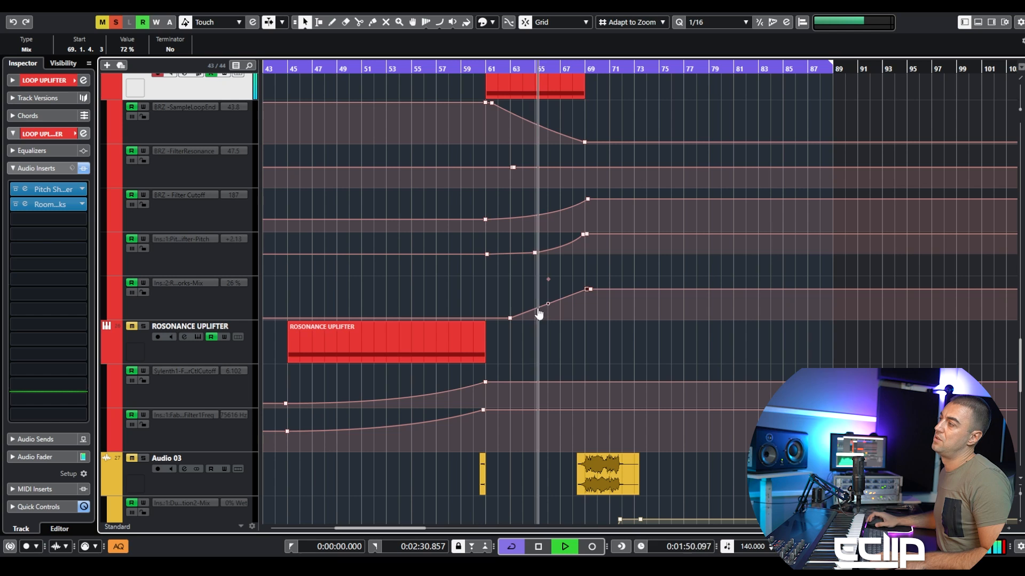
left_click(366, 335)
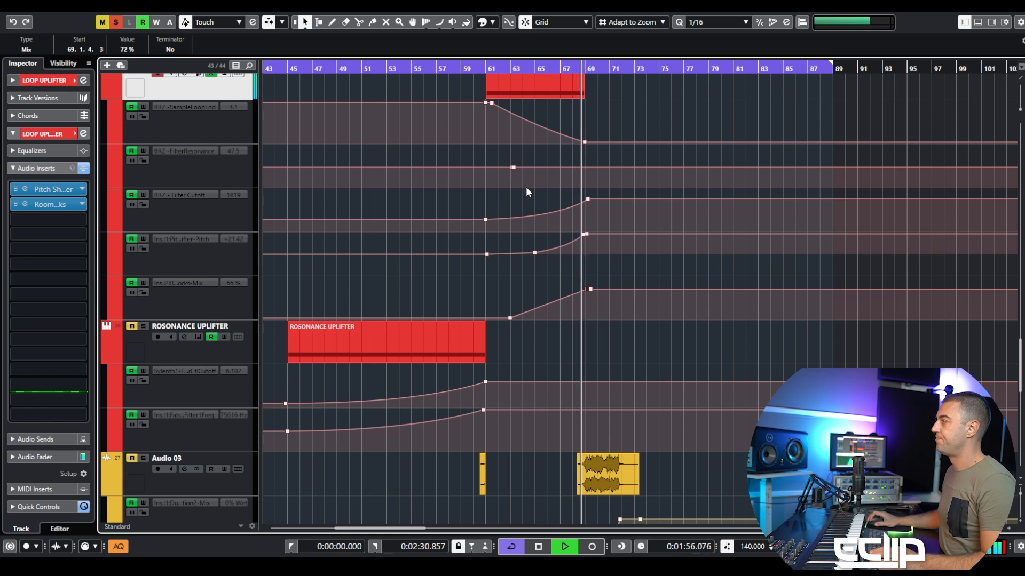
key("space")
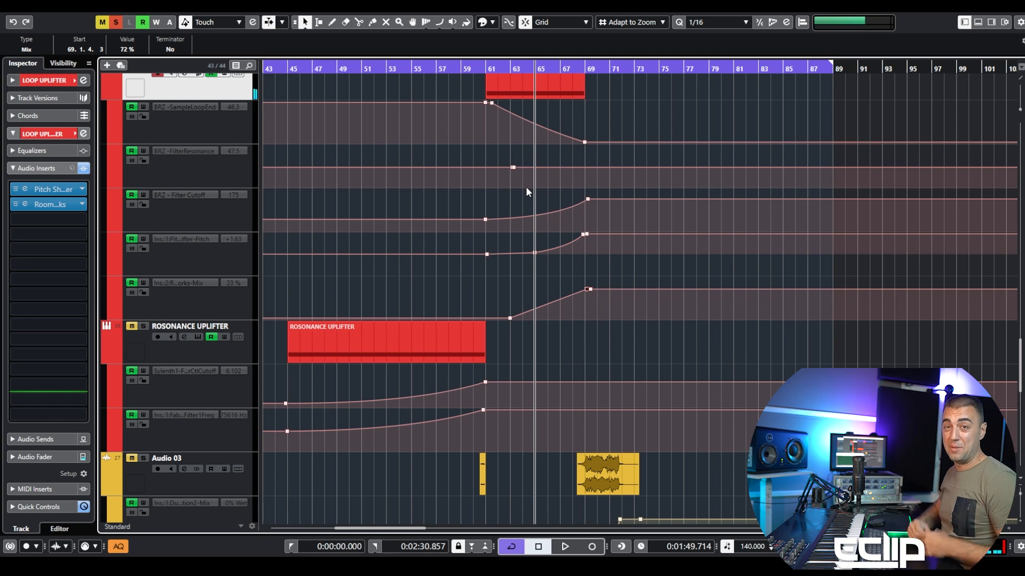
- Load LFOTool into LOOP UPLIFTER's third insert slot
left_click(49, 217)
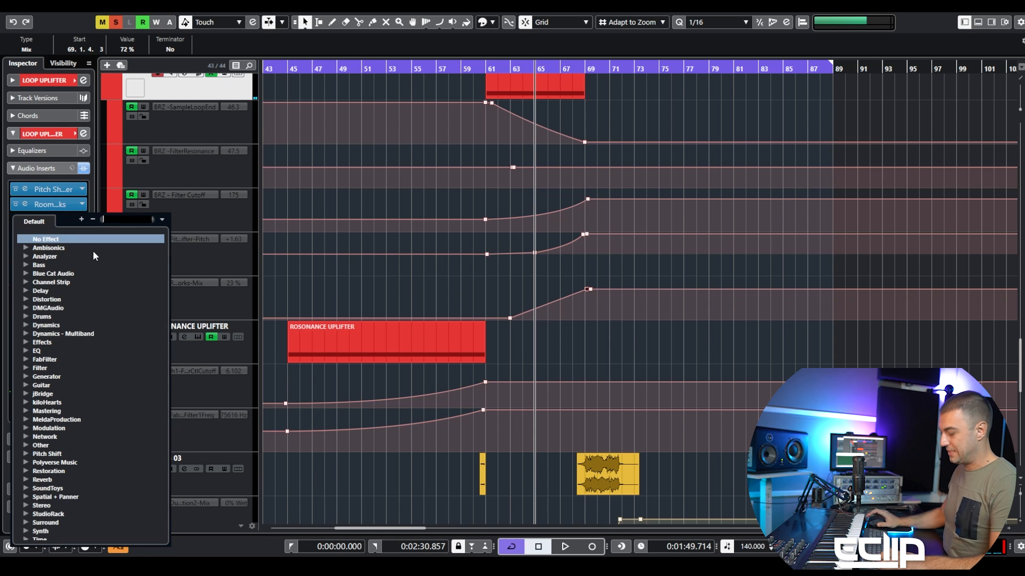
type("lfo")
double_click(93, 250)
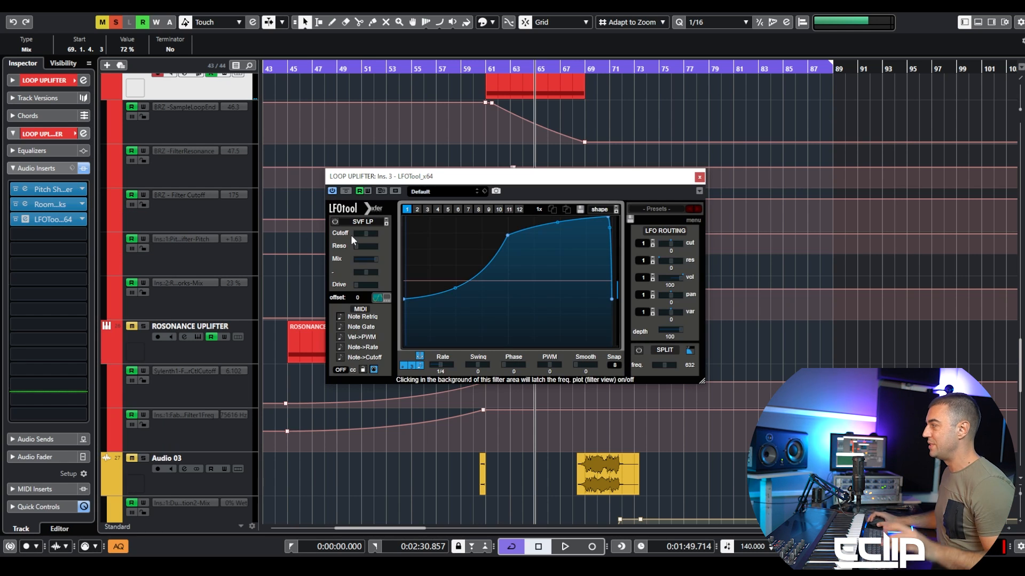
- Reshape LFOTool's curve to fall from maximum to minimum across each 1/4 cycle and audition it on the loop uplifter
left_click_drag(545, 175, 589, 210)
key("space")
left_click_drag(452, 322, 452, 244)
left_click_drag(552, 271, 720, 425)
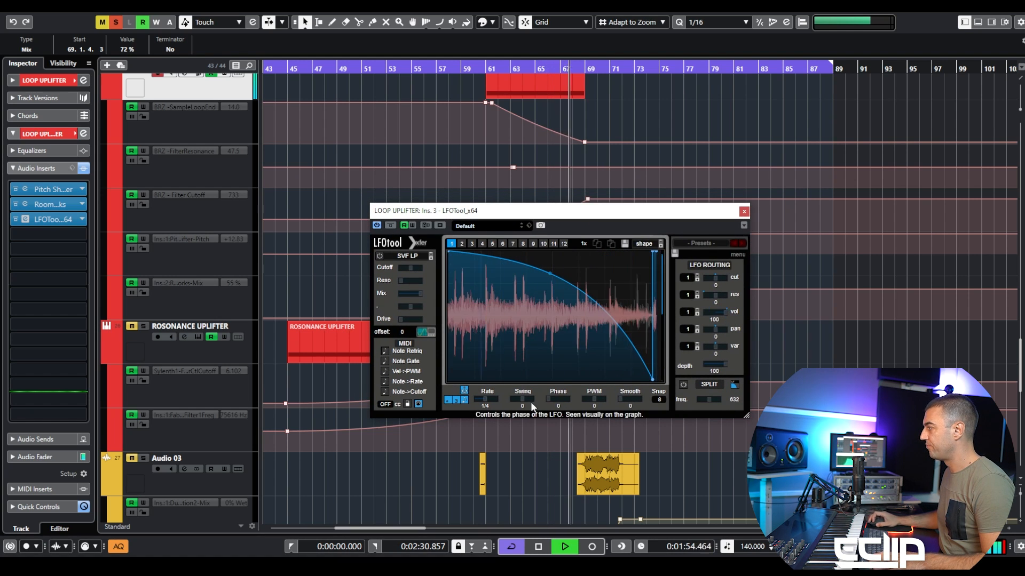
key("space")
- Try varying LFOTool's unsynced rate in Hz during playback, and remove the plug-in from the third insert slot
left_click(464, 390)
key("space")
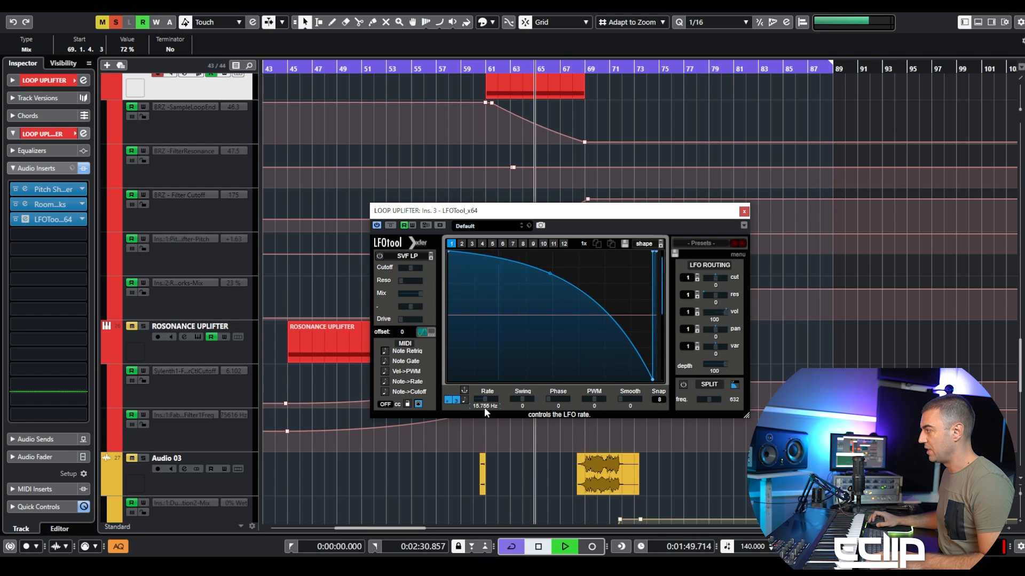
double_click(717, 315)
left_click_drag(719, 319, 728, 269)
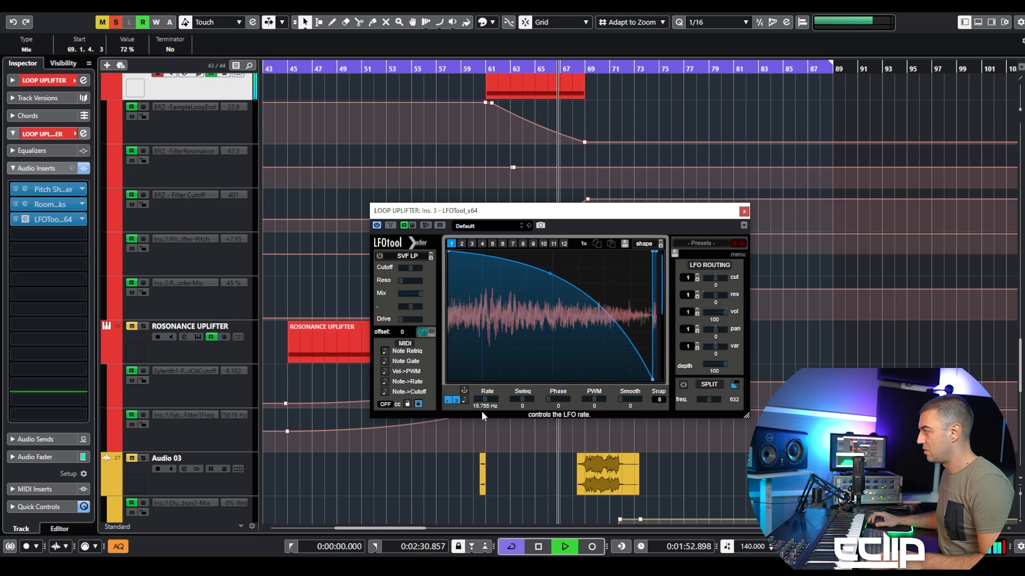
left_click_drag(488, 402, 529, 317)
key("space")
left_click_drag(52, 217, 373, 166)
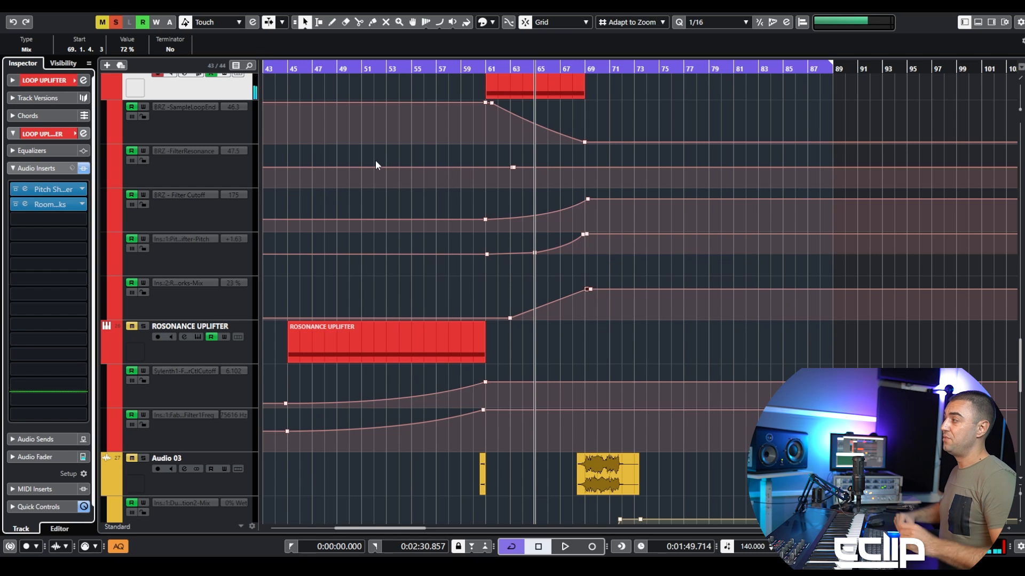
- Show the whole arrangement around the uplifters and move the playback position to bar 43
scroll(327, 254, "up", 3)
scroll(386, 216, "down", 5)
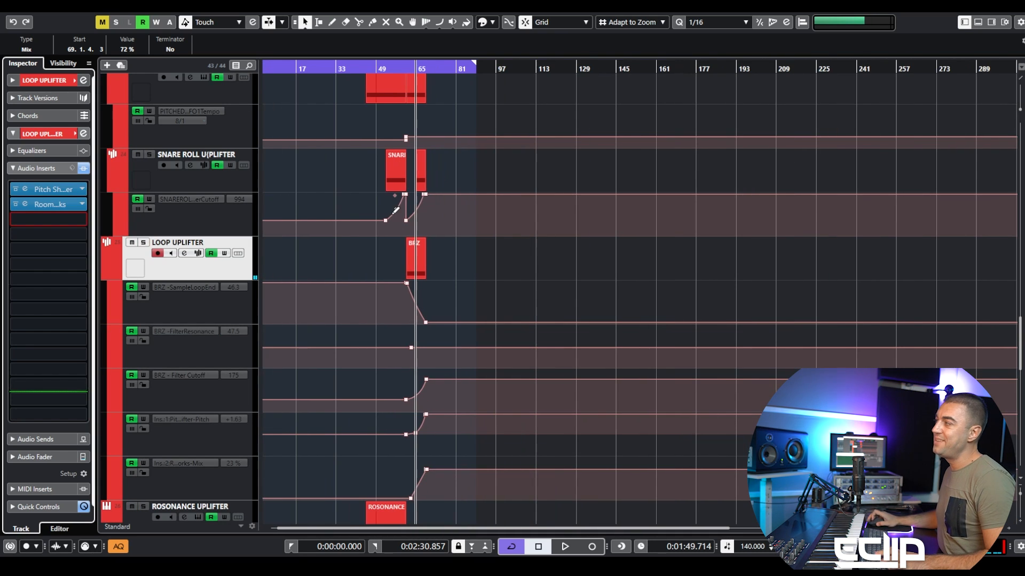
left_click(361, 69)
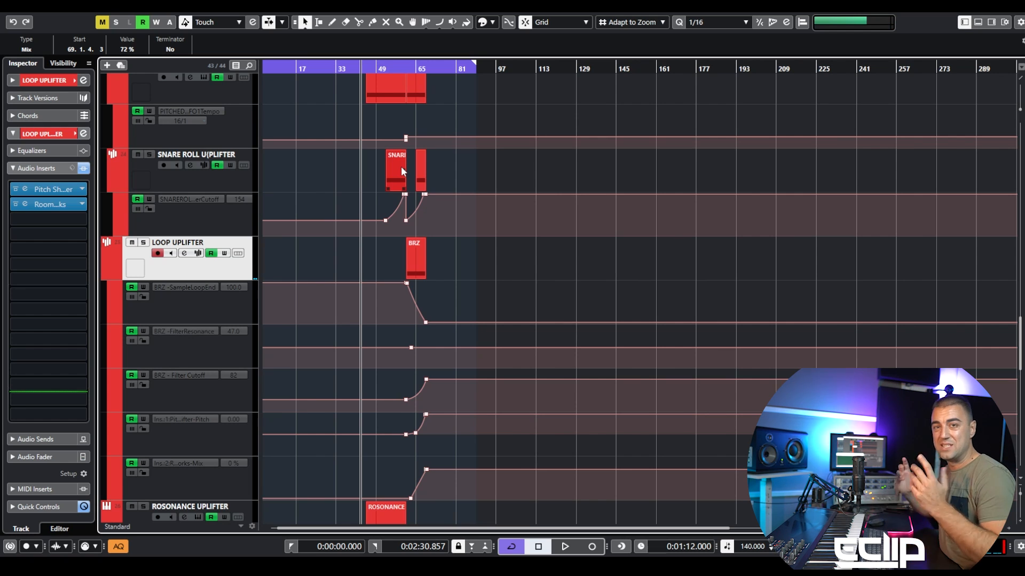